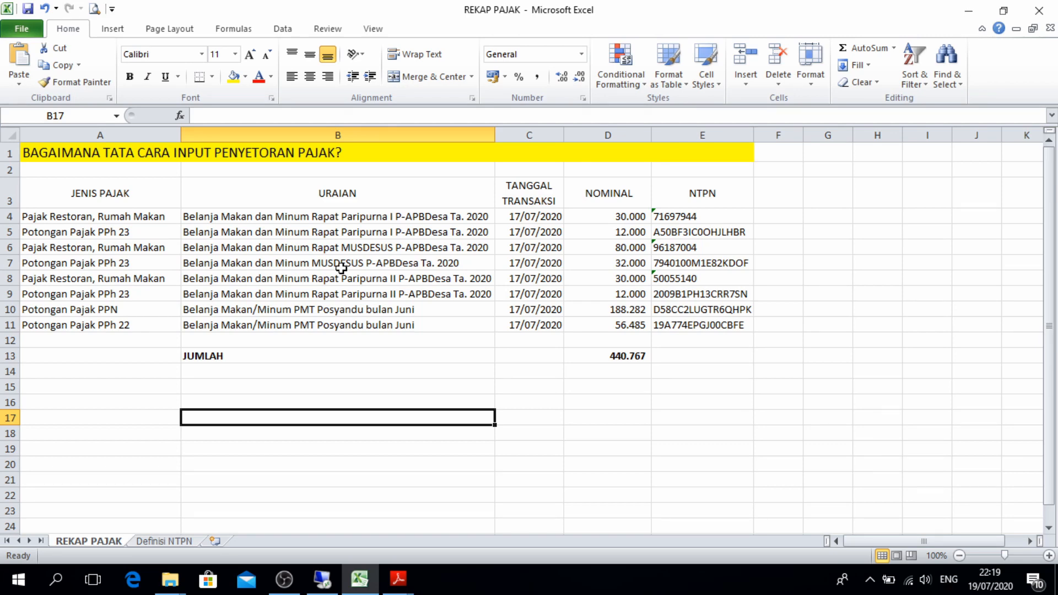
Review the REKAP PAJAK columns: description, tax type, URAIAN, TANGGAL TRANSAKSI, NOMINAL and NTPN
left_click(341, 268)
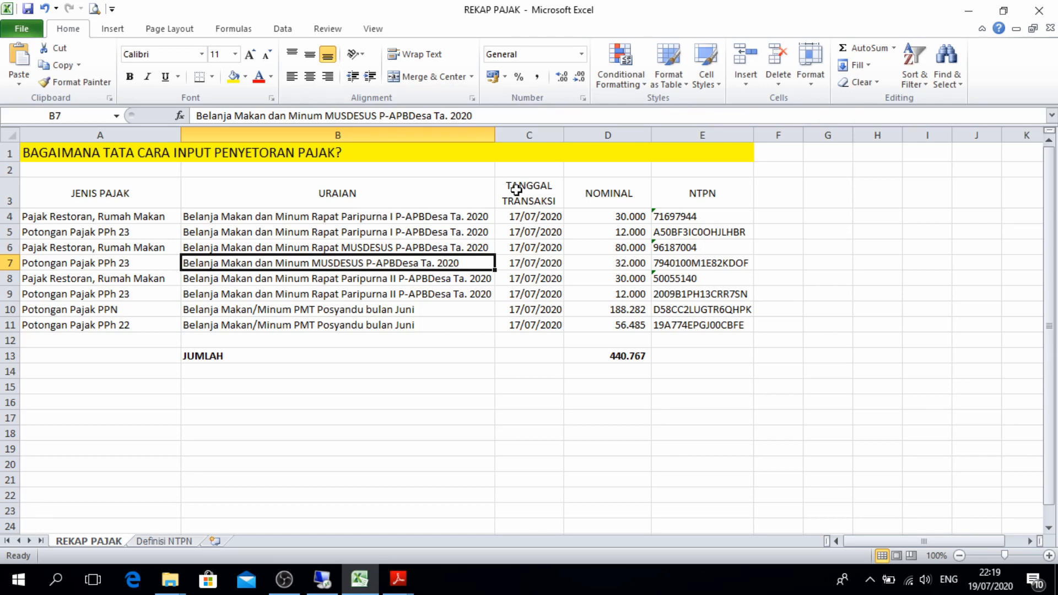
left_click(143, 219)
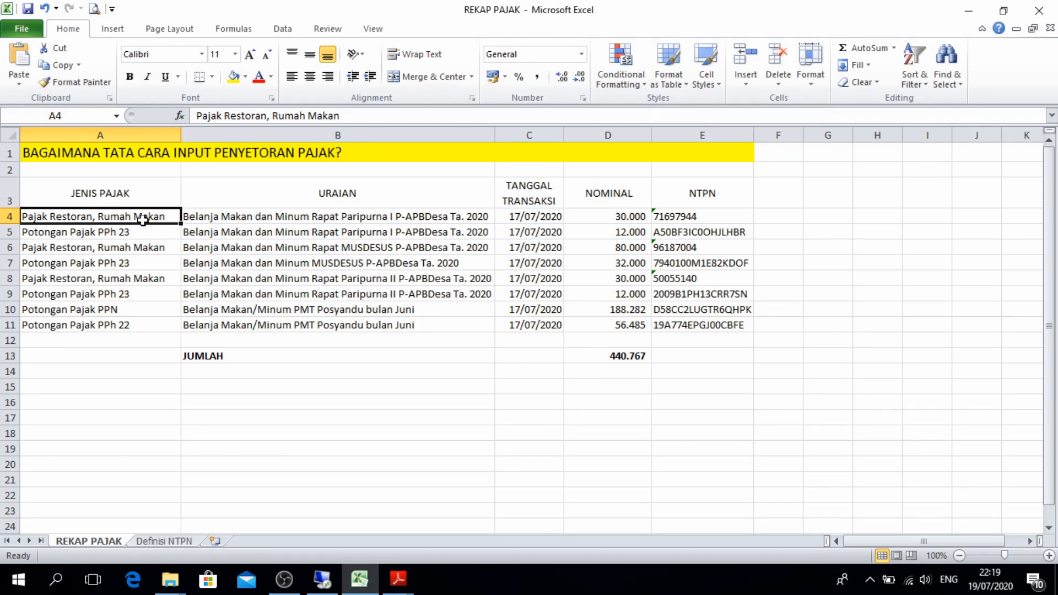
left_click(226, 204)
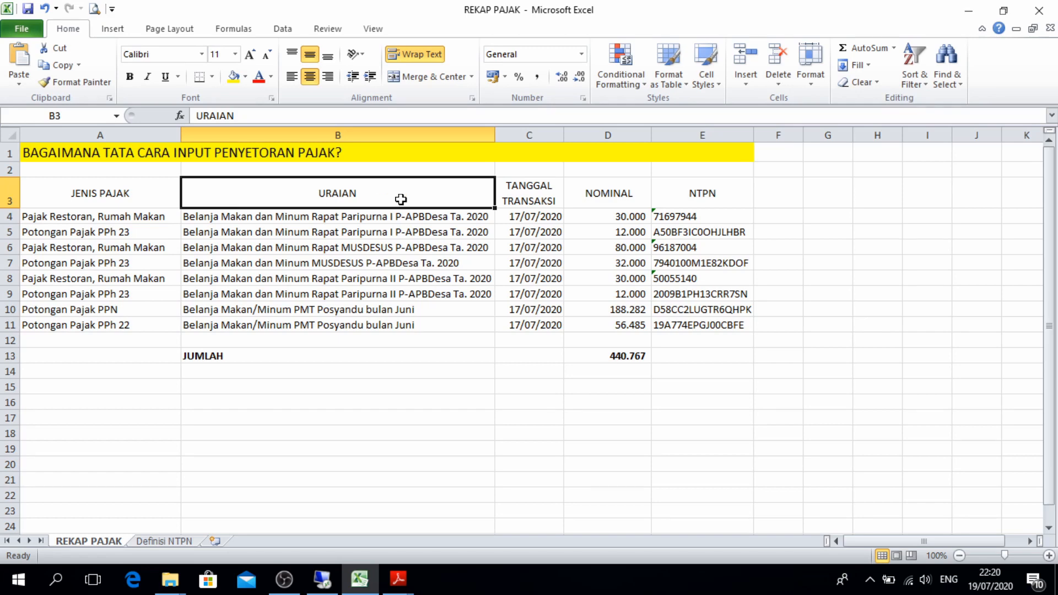
left_click(529, 189)
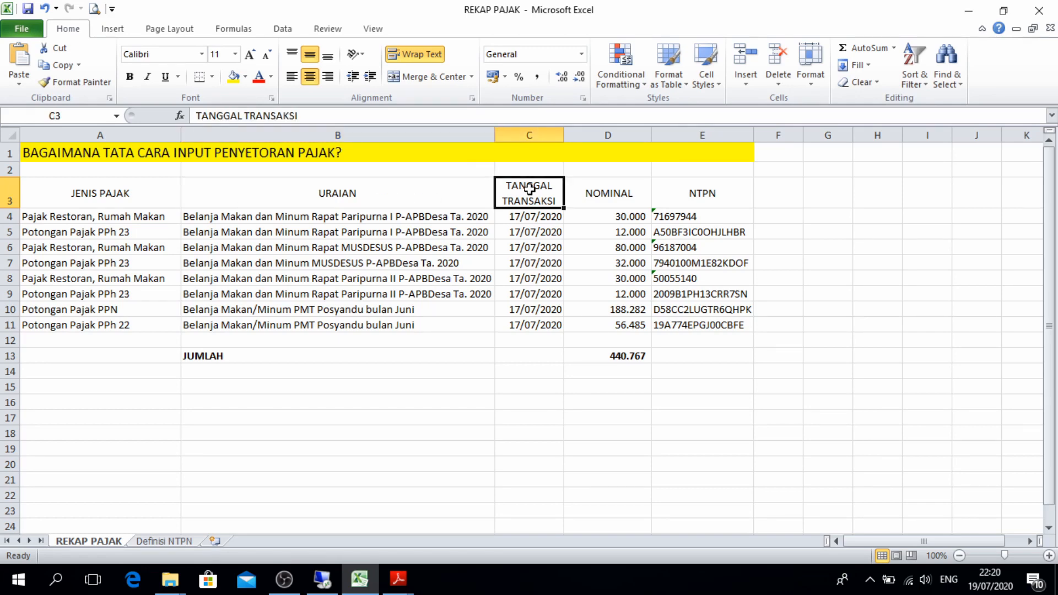
left_click(593, 192)
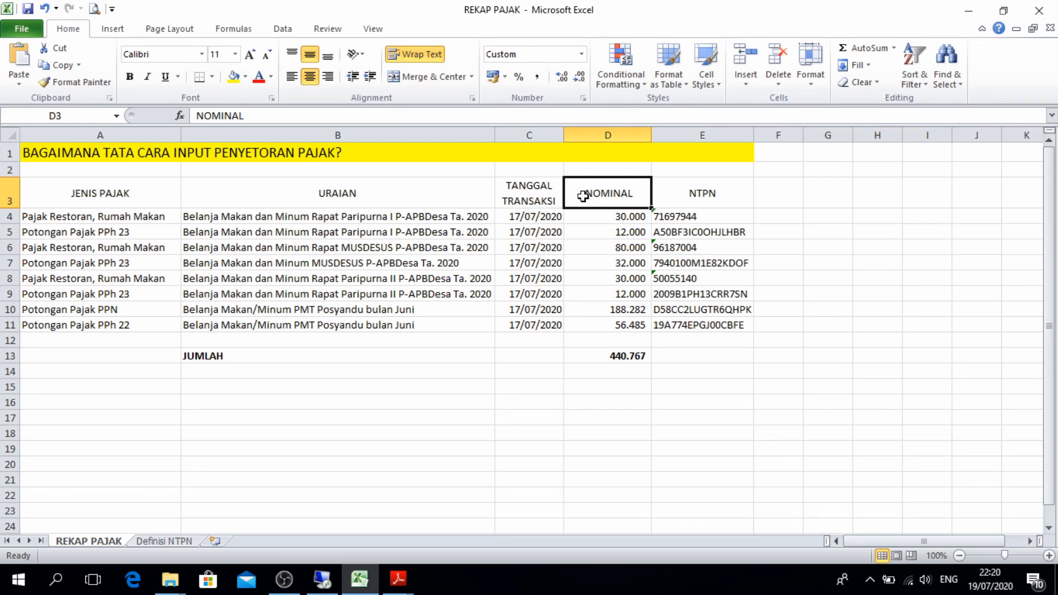
left_click(684, 202)
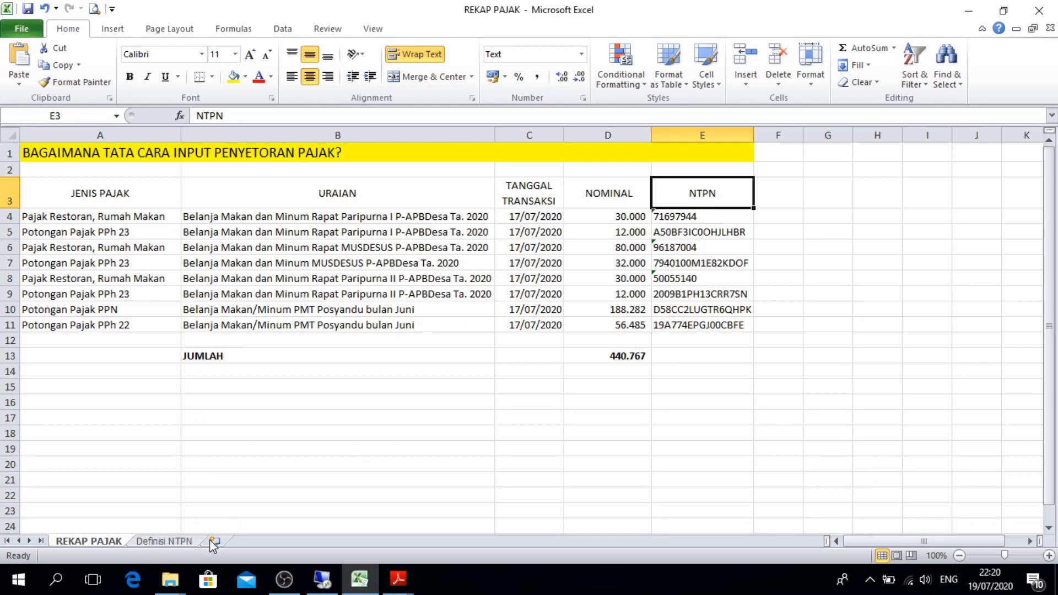
left_click(163, 542)
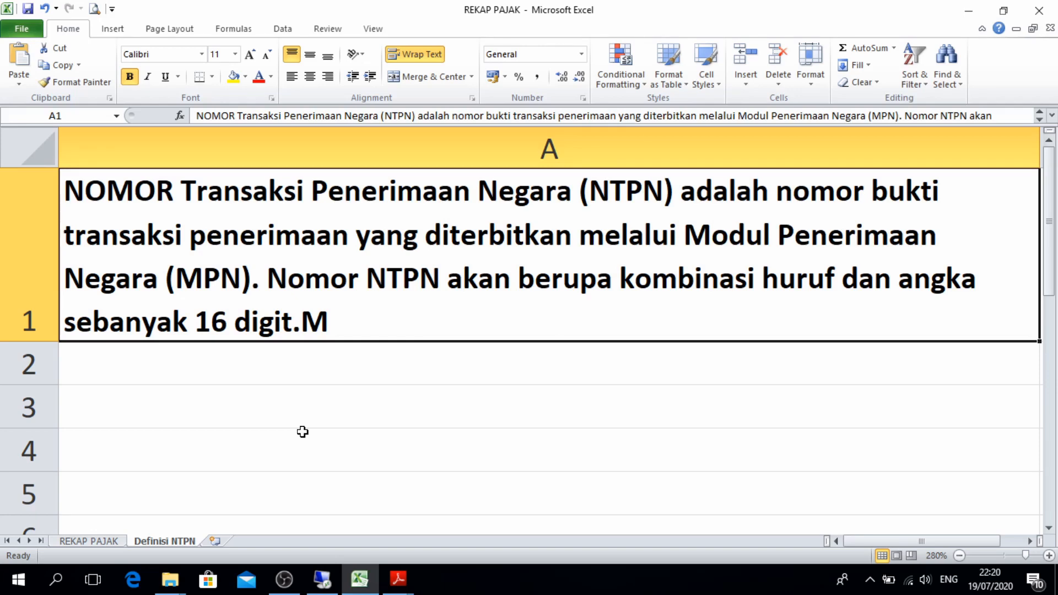
left_click(101, 539)
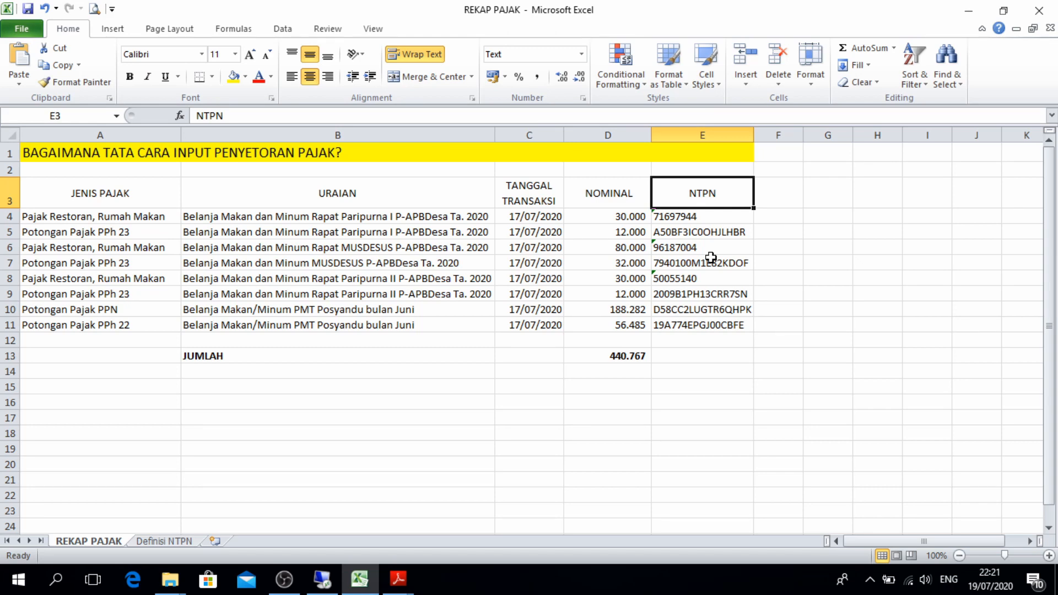
left_click(675, 227)
left_click(674, 215)
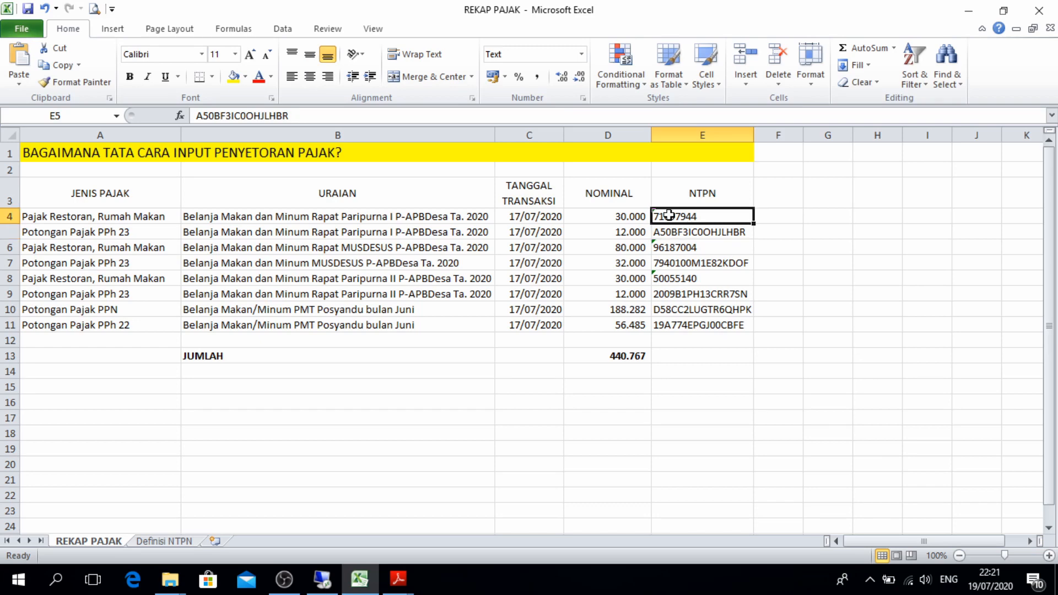
mouse_move(390, 579)
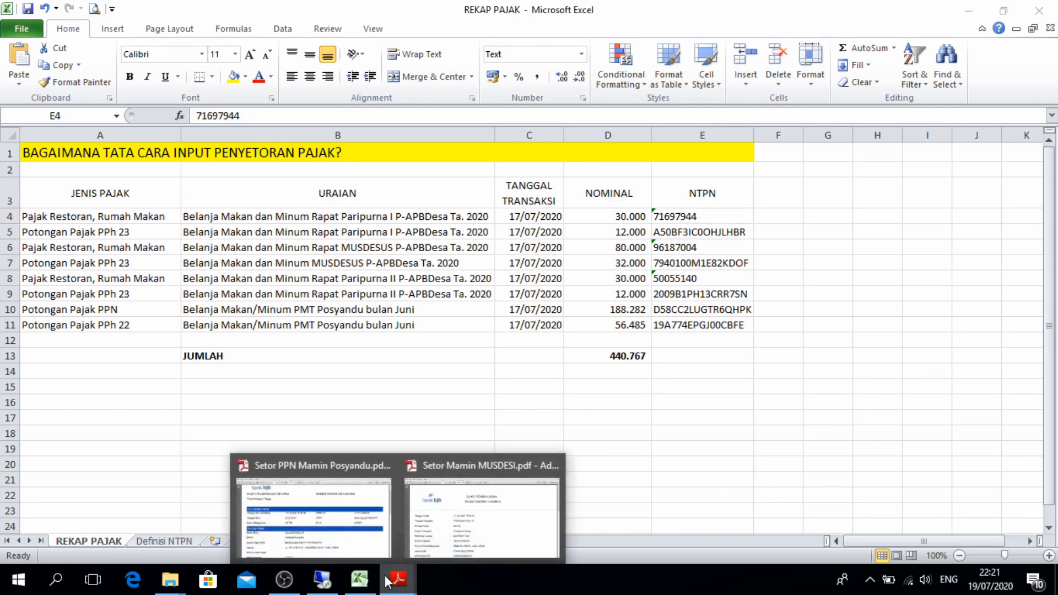
mouse_move(322, 534)
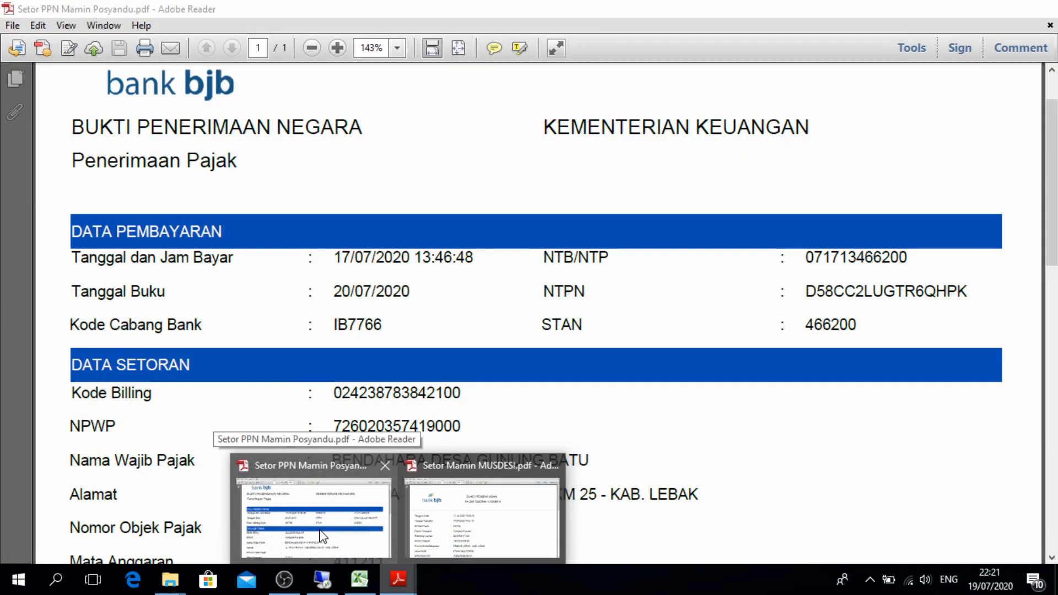
left_click(322, 535)
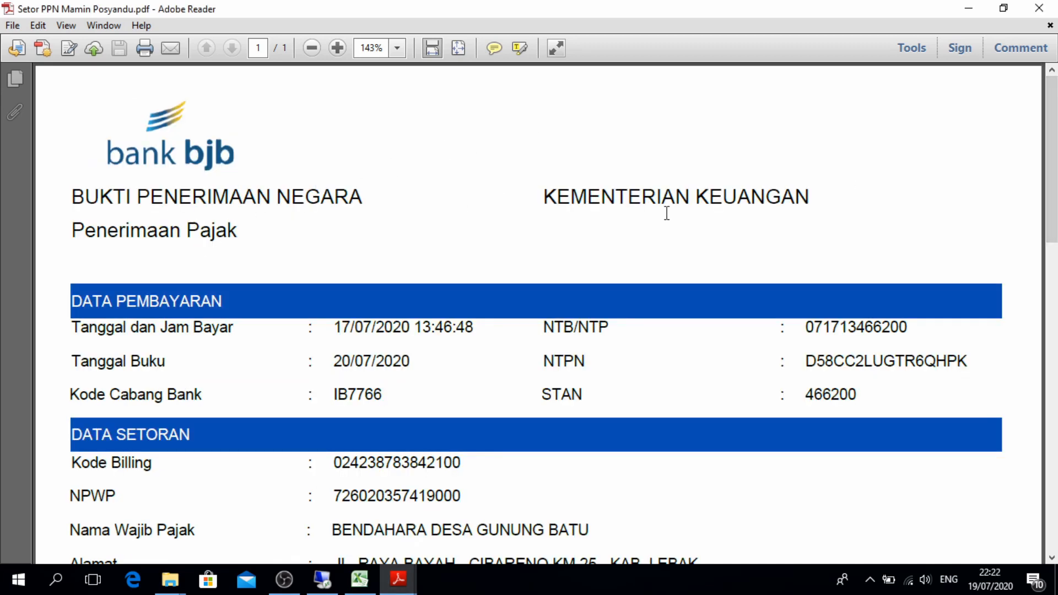
scroll(1051, 160, "down", 2)
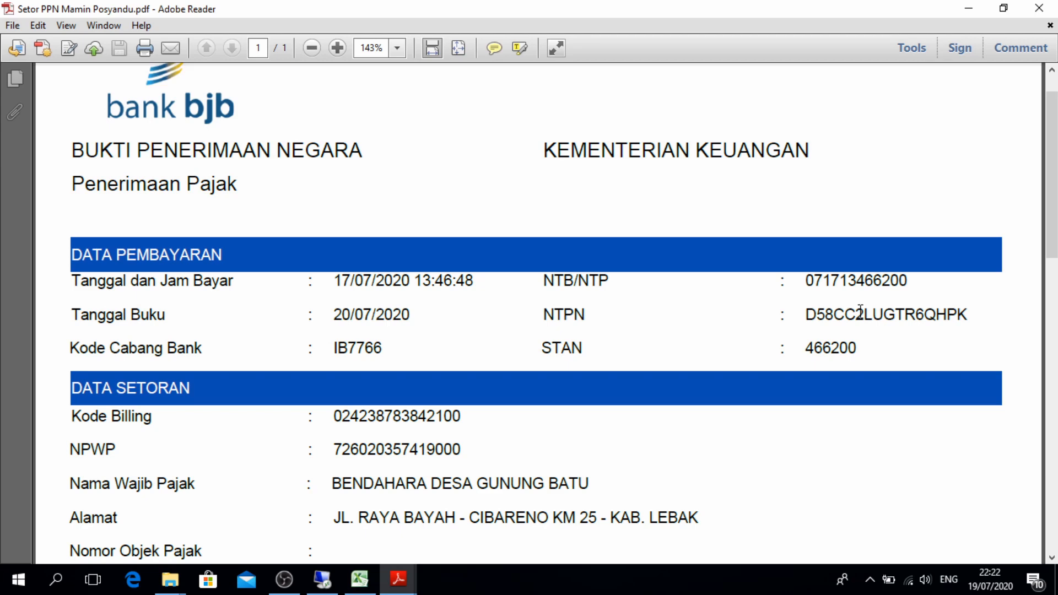
double_click(860, 310)
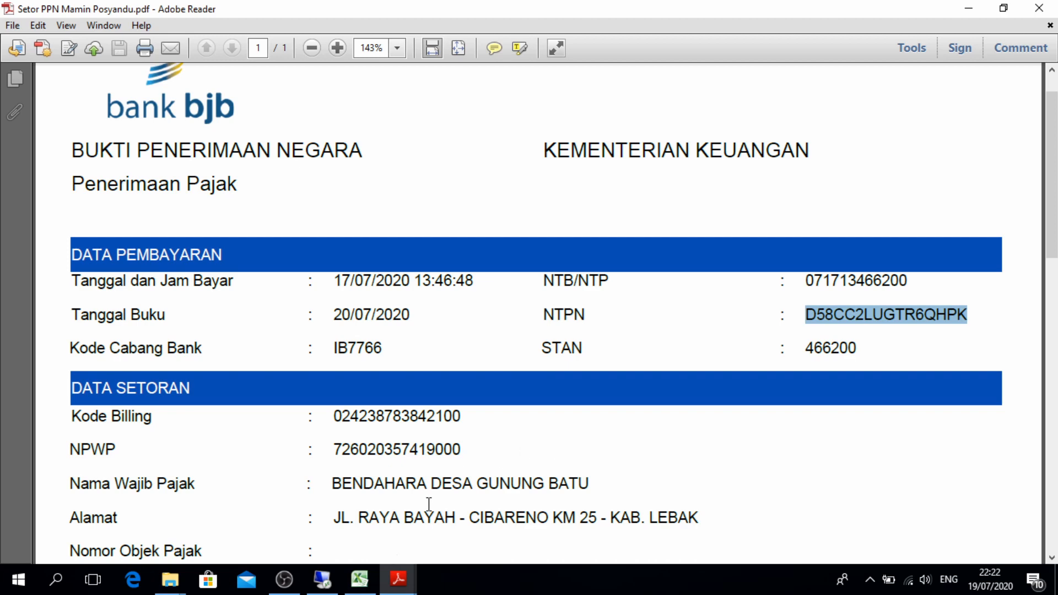
left_click(398, 578)
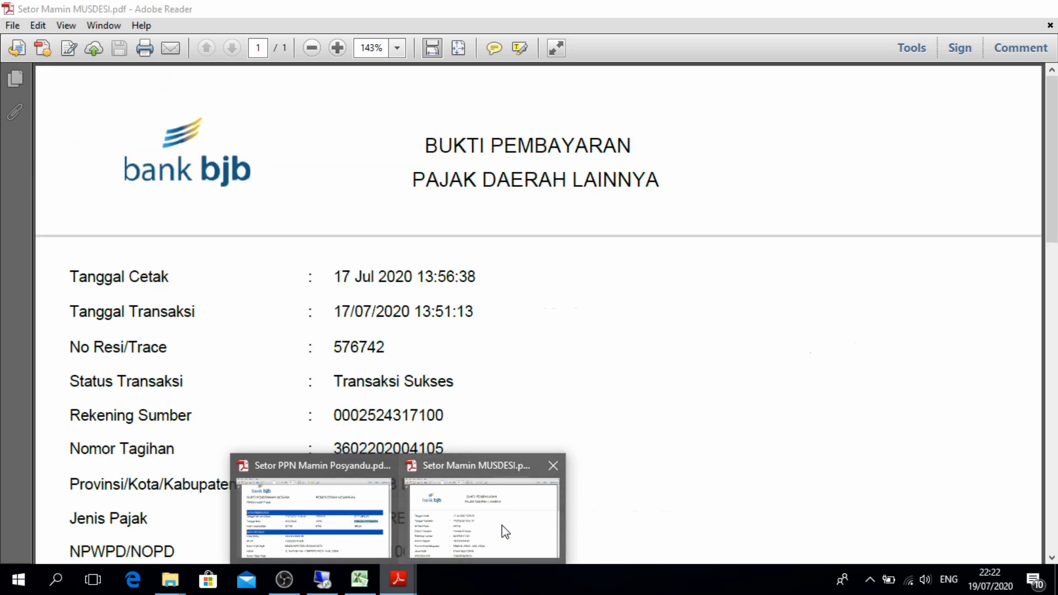
left_click(501, 529)
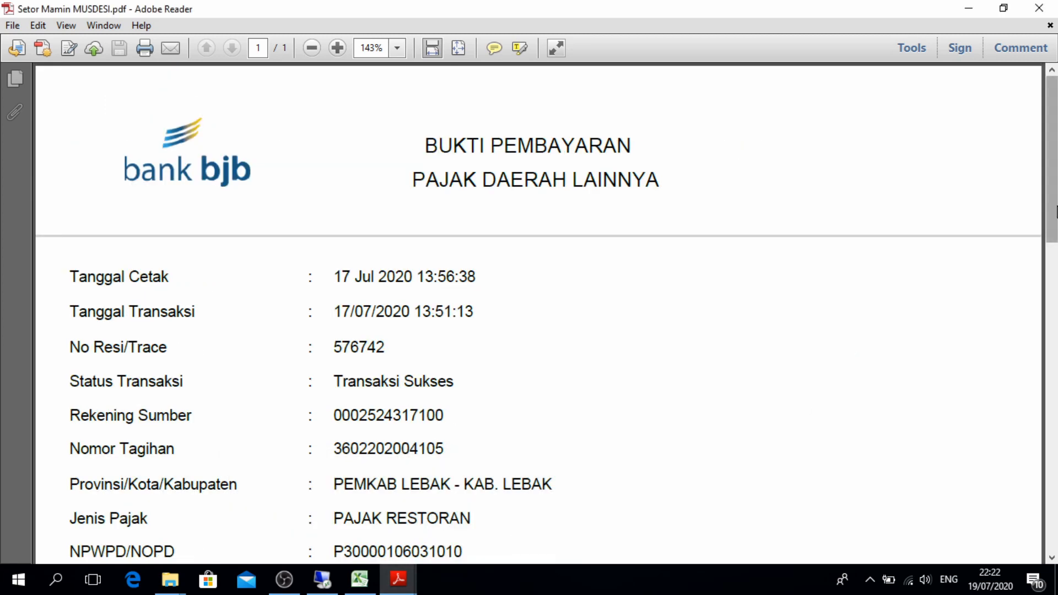
scroll(1055, 212, "down", 3)
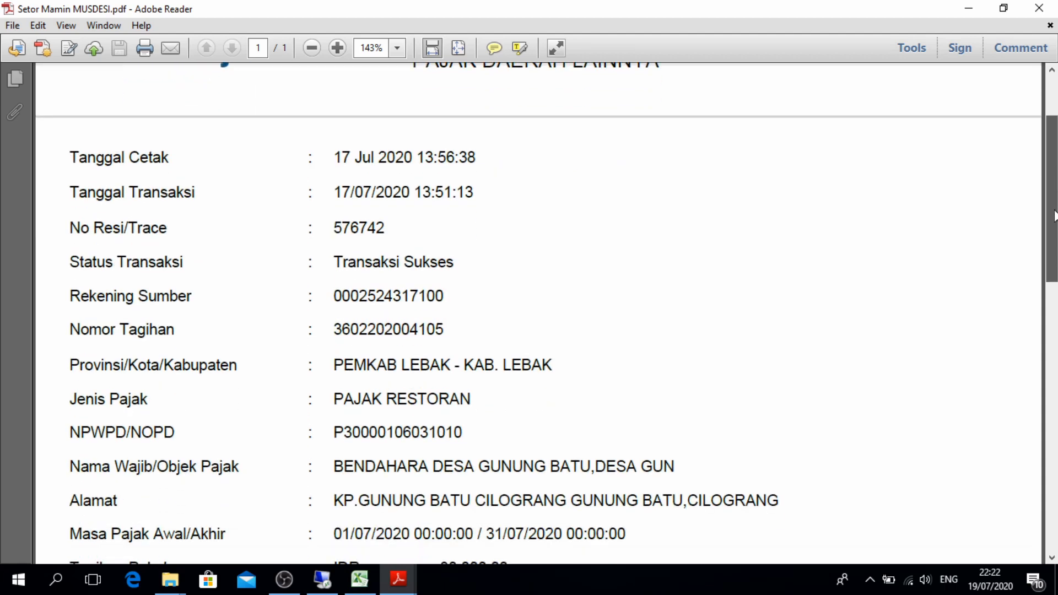
scroll(1056, 215, "down", 8)
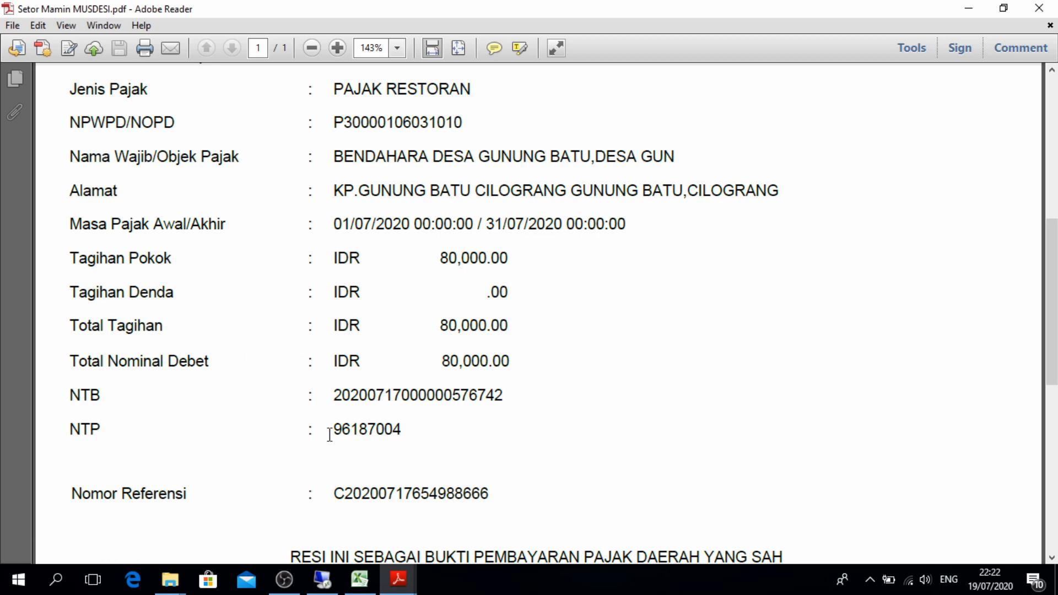
left_click(363, 431)
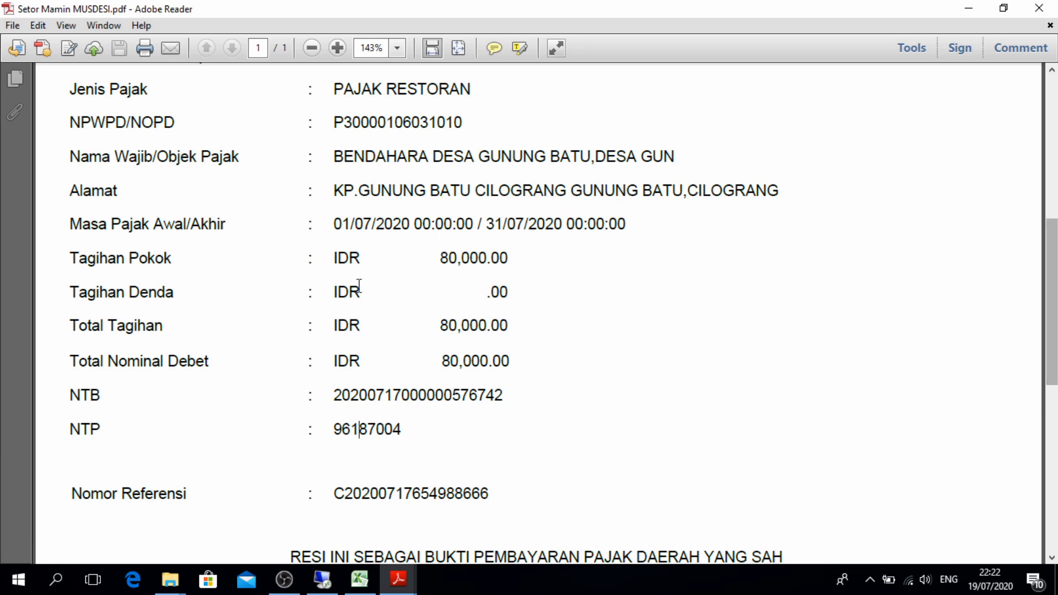
Check the 440.767 SUM total on REKAP PAJAK, then return to the SISKEUDES session
mouse_move(359, 585)
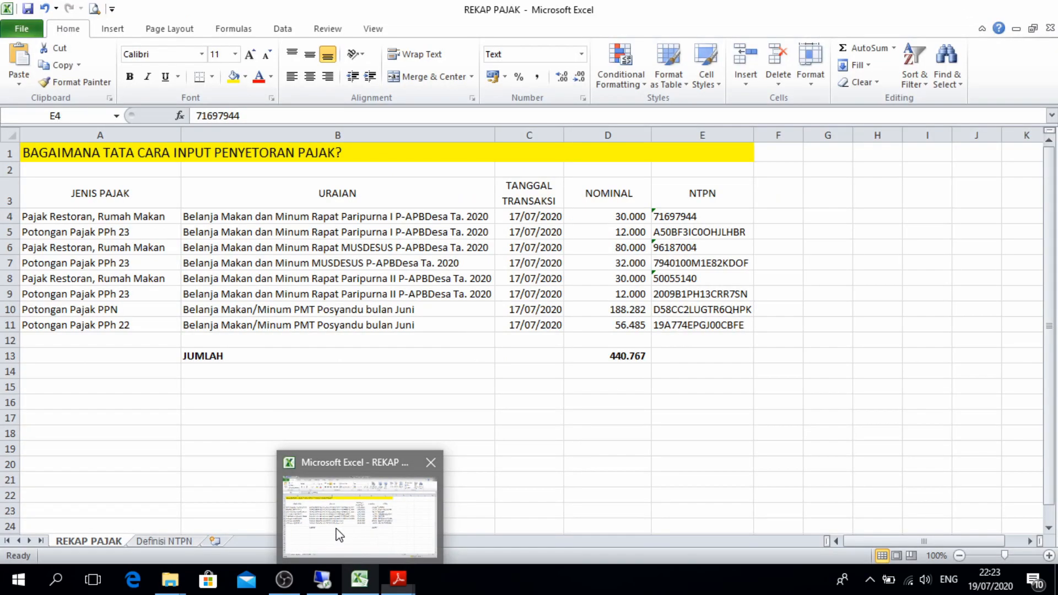
left_click(336, 532)
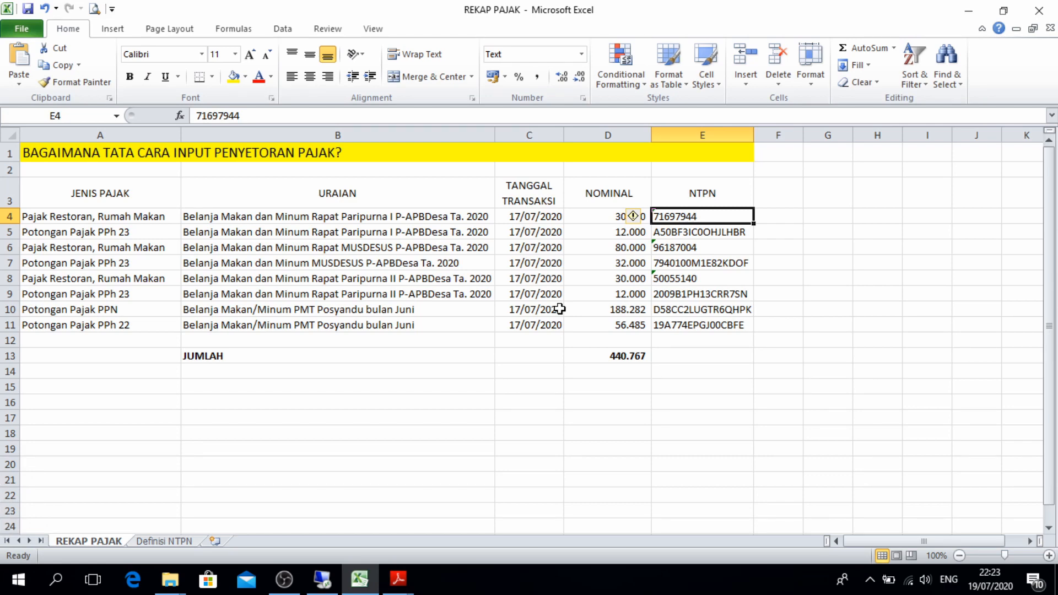
left_click(611, 359)
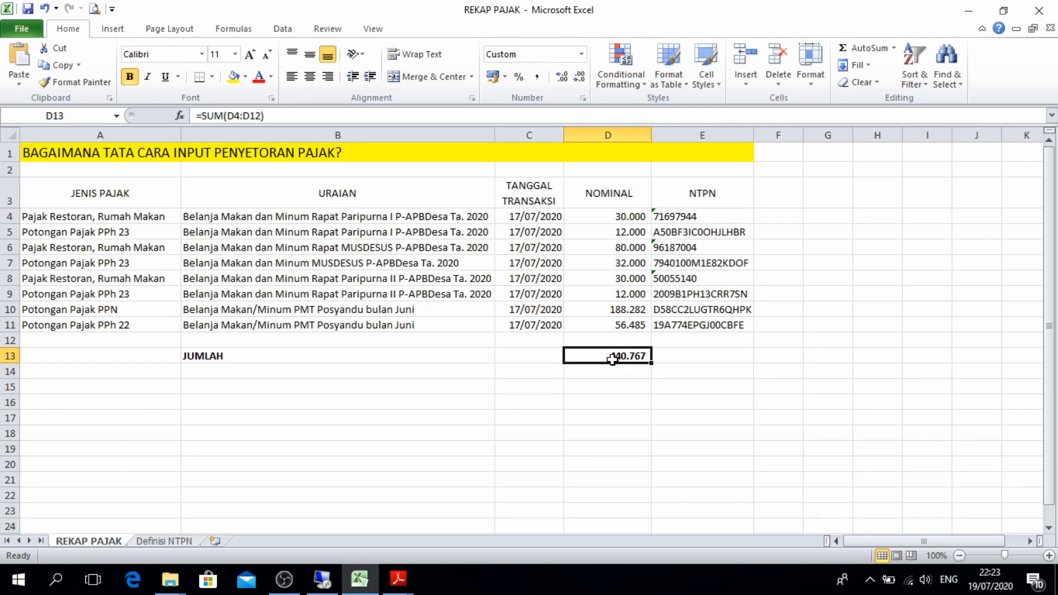
left_click(323, 585)
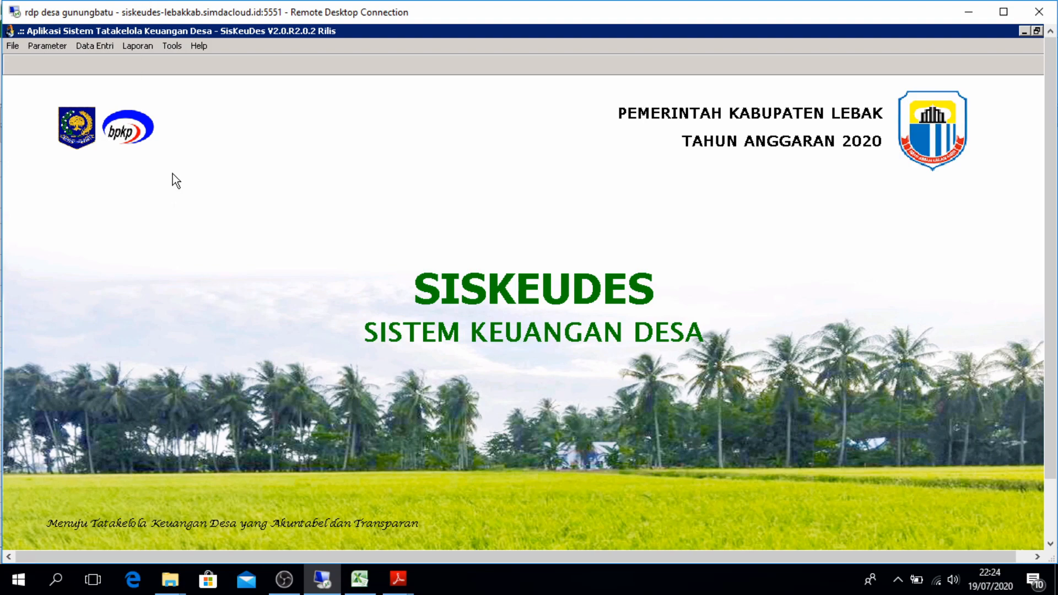
Preview the Buku Kas Pembantu Pajak report for 20 Kecamatan Cilograng, Pemerintah Desa Gunungbatu
left_click(135, 46)
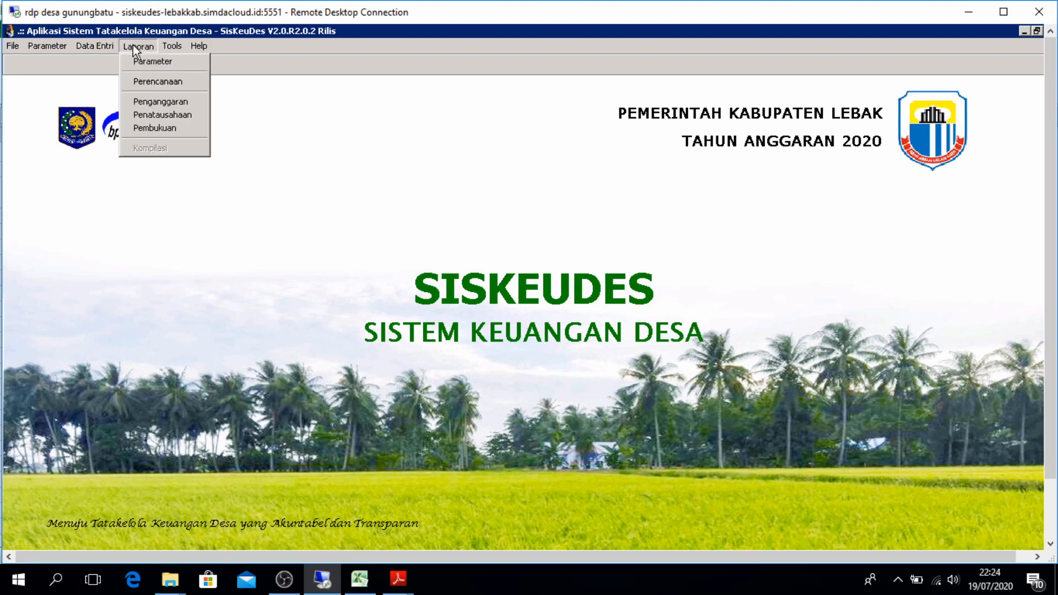
left_click(158, 114)
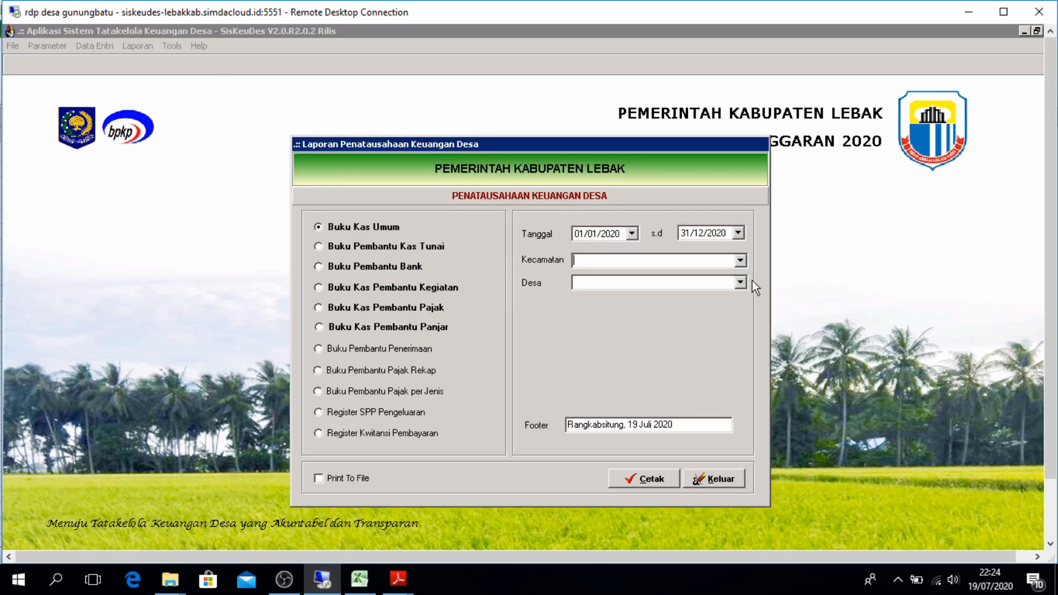
left_click(738, 261)
left_click(738, 274)
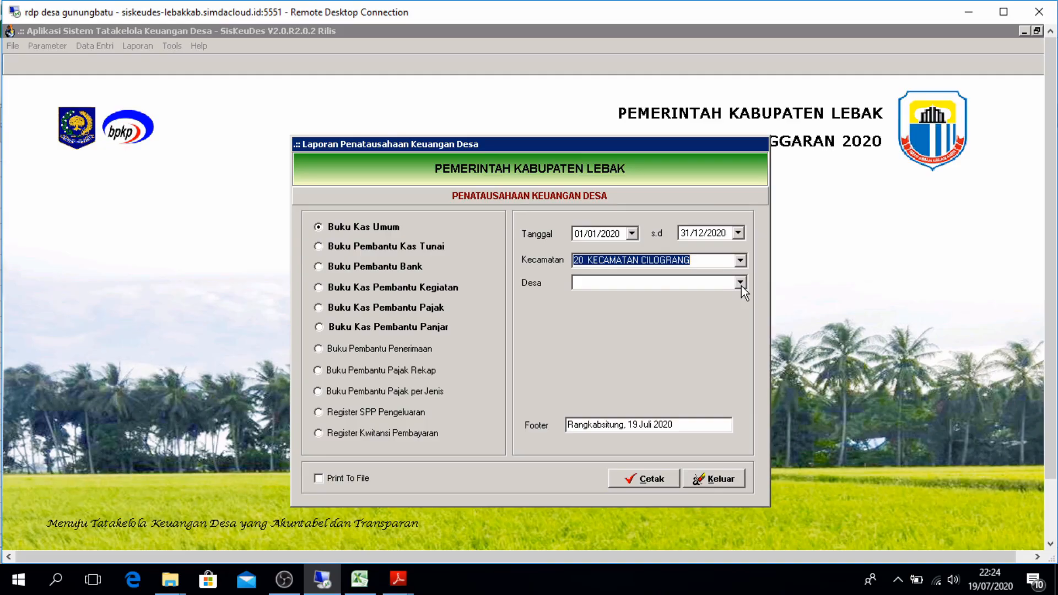
left_click(741, 283)
left_click(736, 296)
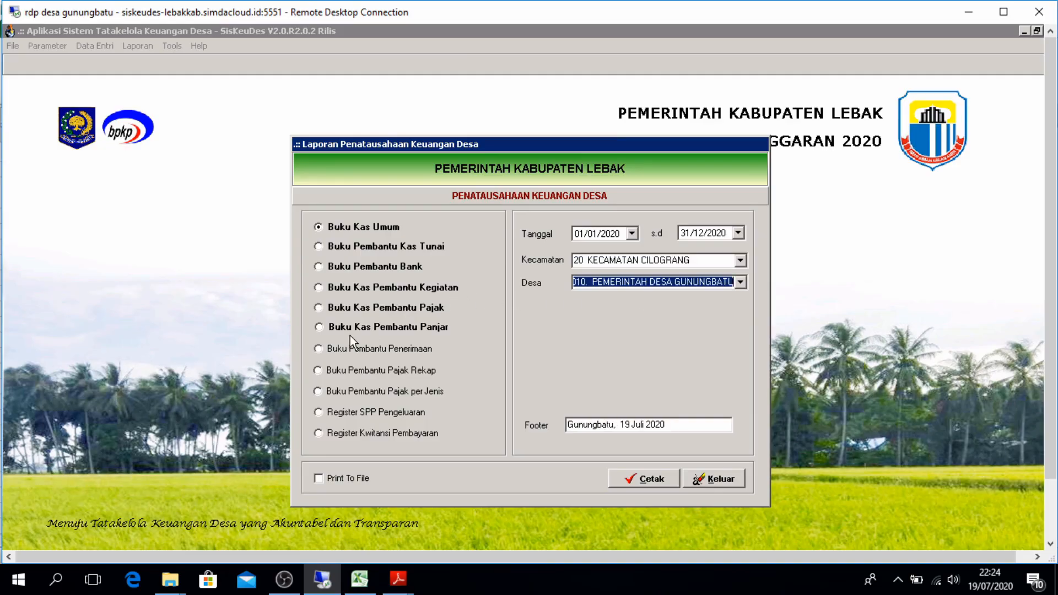
left_click(330, 310)
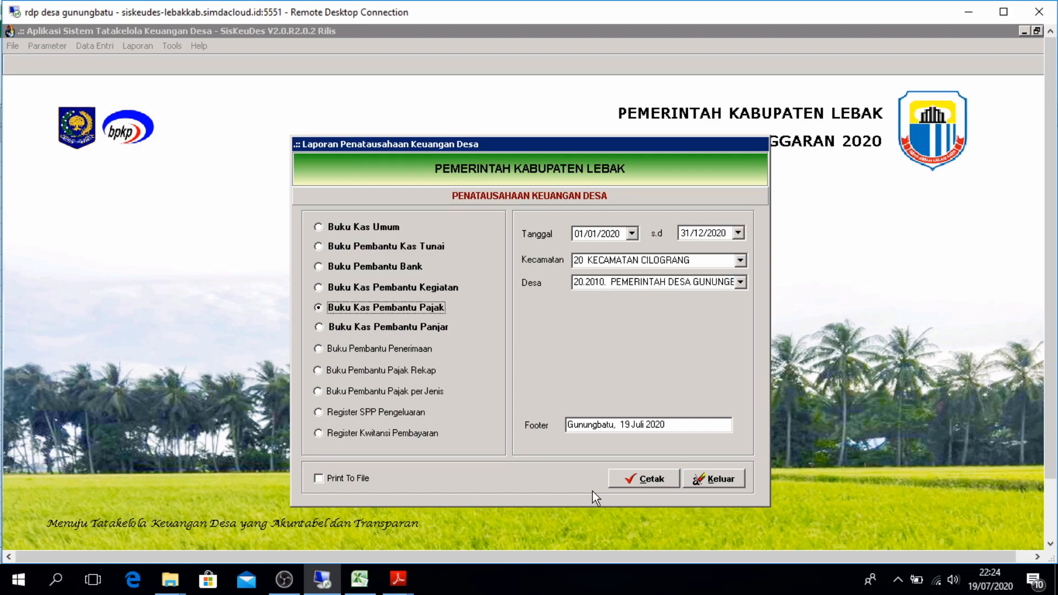
left_click(631, 482)
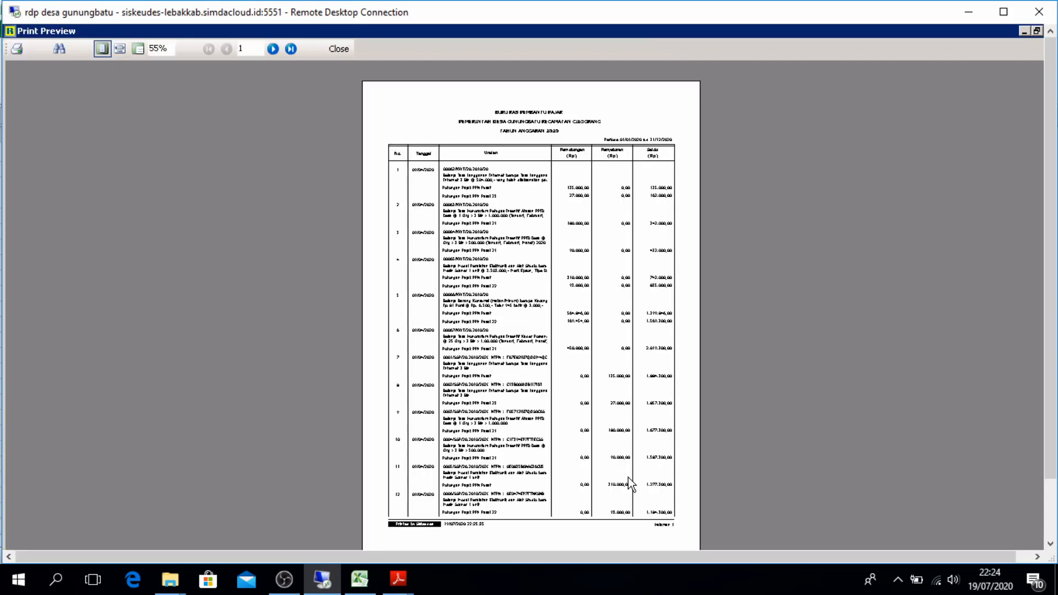
Check the Jumlah totals on the report's last page at page width, then return to REKAP PAJAK
left_click(119, 49)
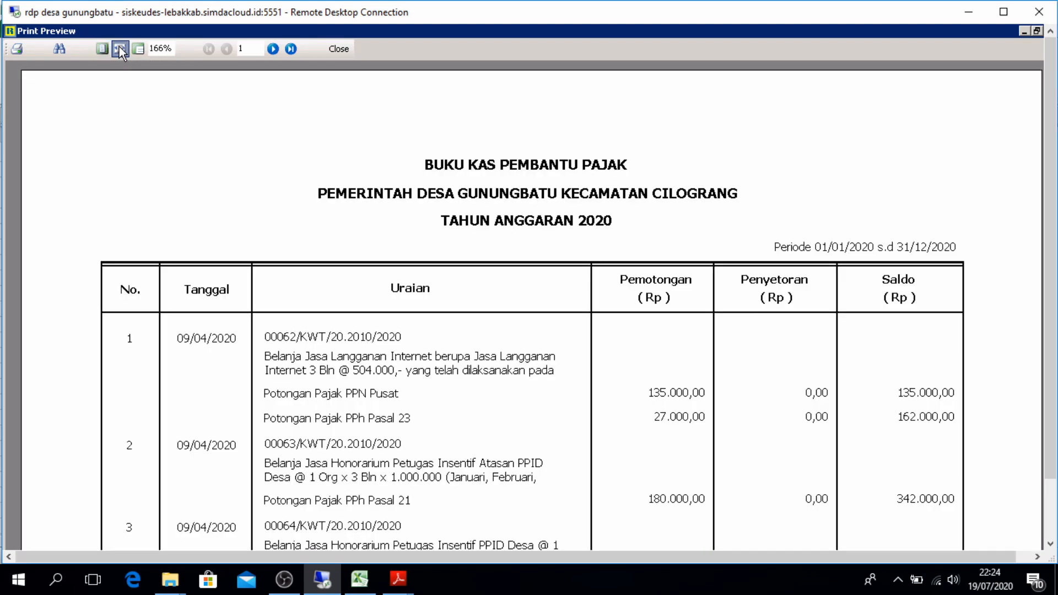
left_click(292, 51)
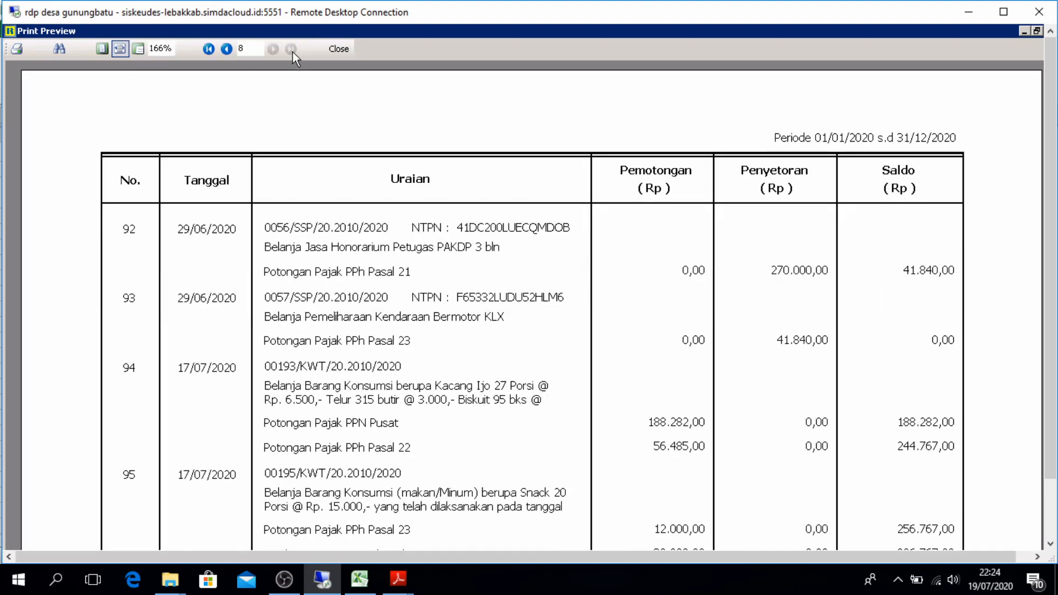
left_click_drag(989, 559, 1004, 560)
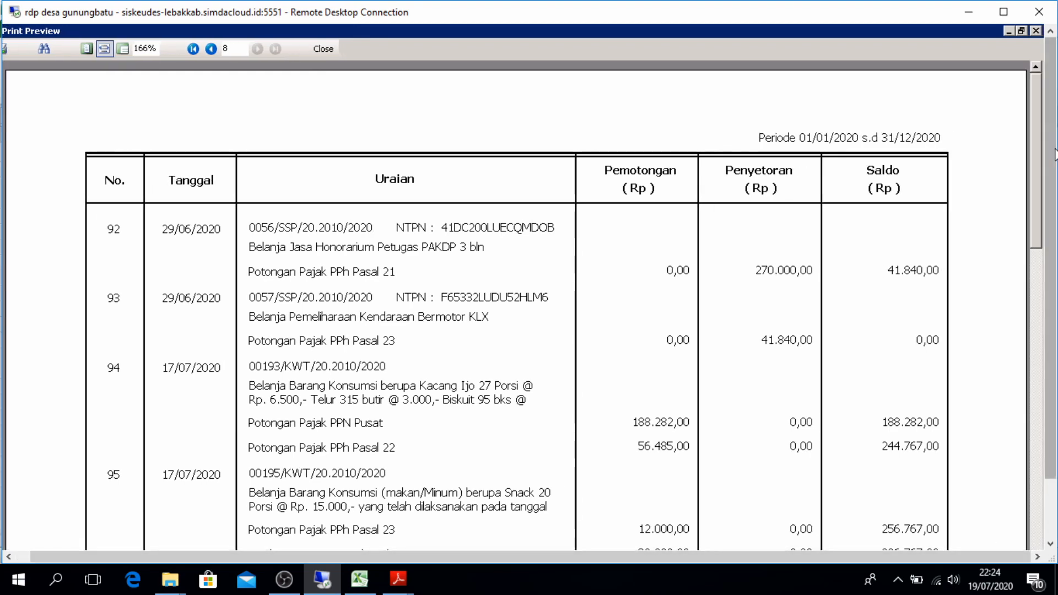
left_click_drag(1036, 155, 1026, 316)
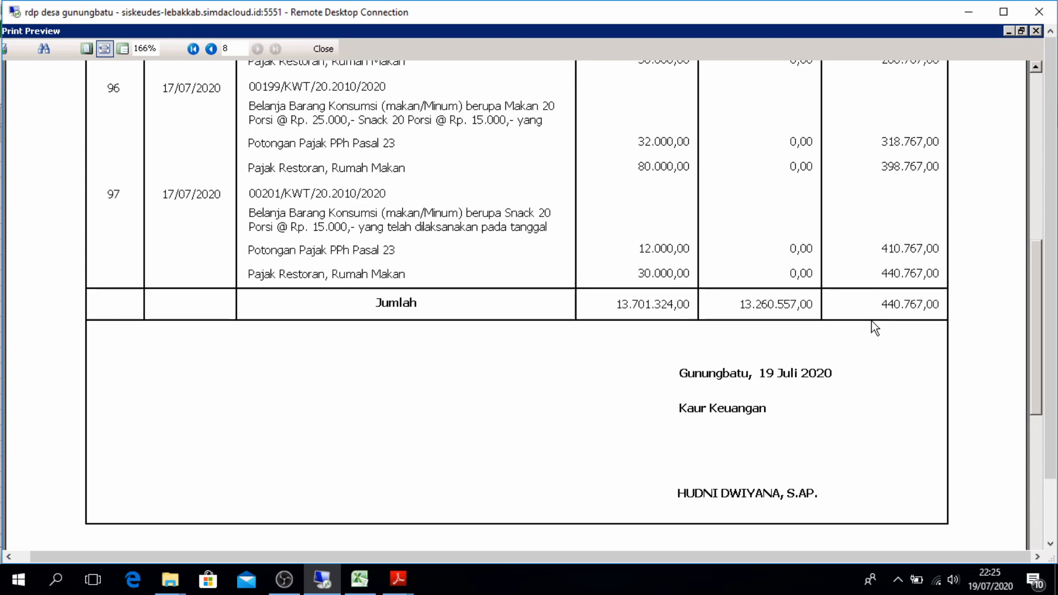
left_click(370, 564)
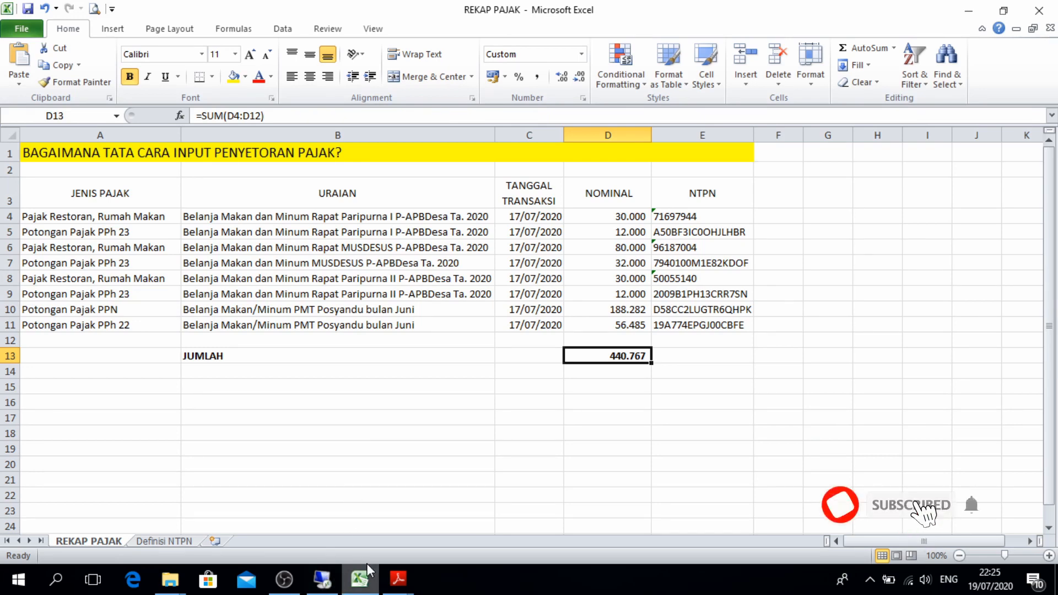
Close the Buku Kas Pembantu Pajak preview and the report selection dialog
left_click(337, 588)
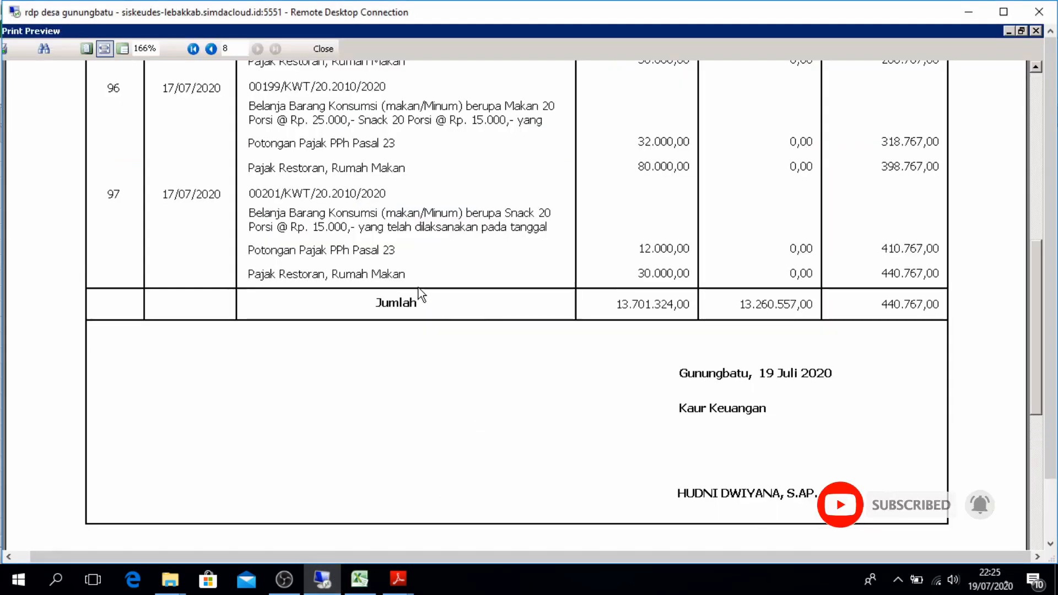
left_click(329, 47)
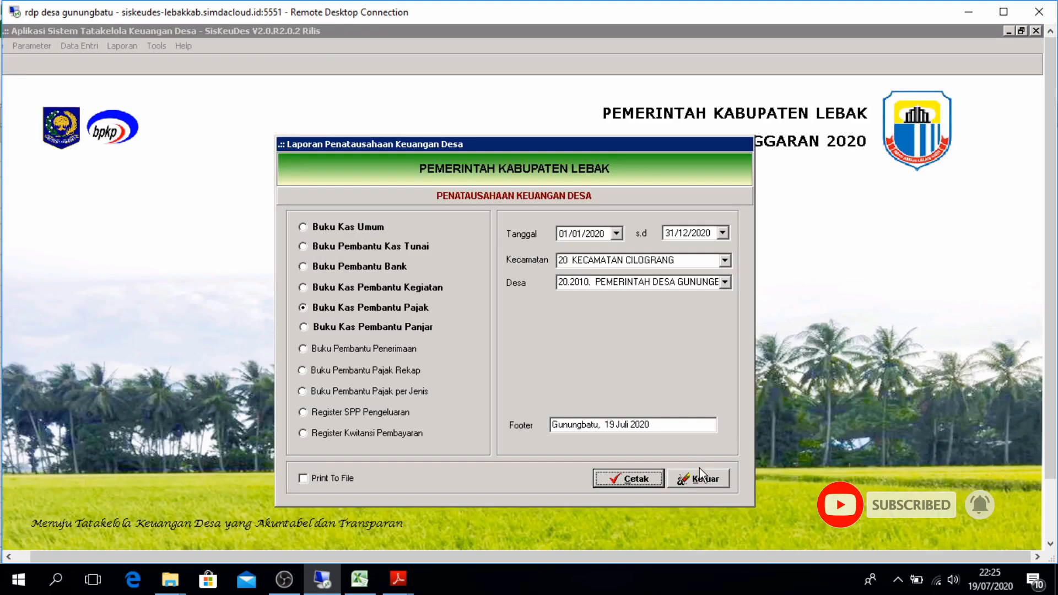
left_click(699, 477)
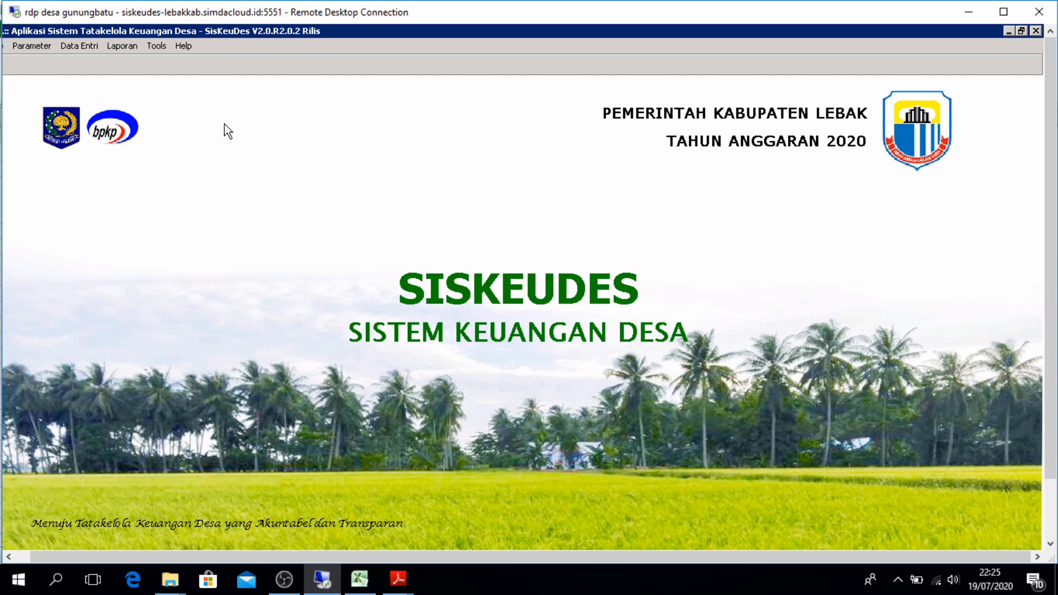
Start new tax deposit 0058/SSP/20.2010/2020 in Penyetoran Pajak, then switch to REKAP PAJAK
left_click(64, 42)
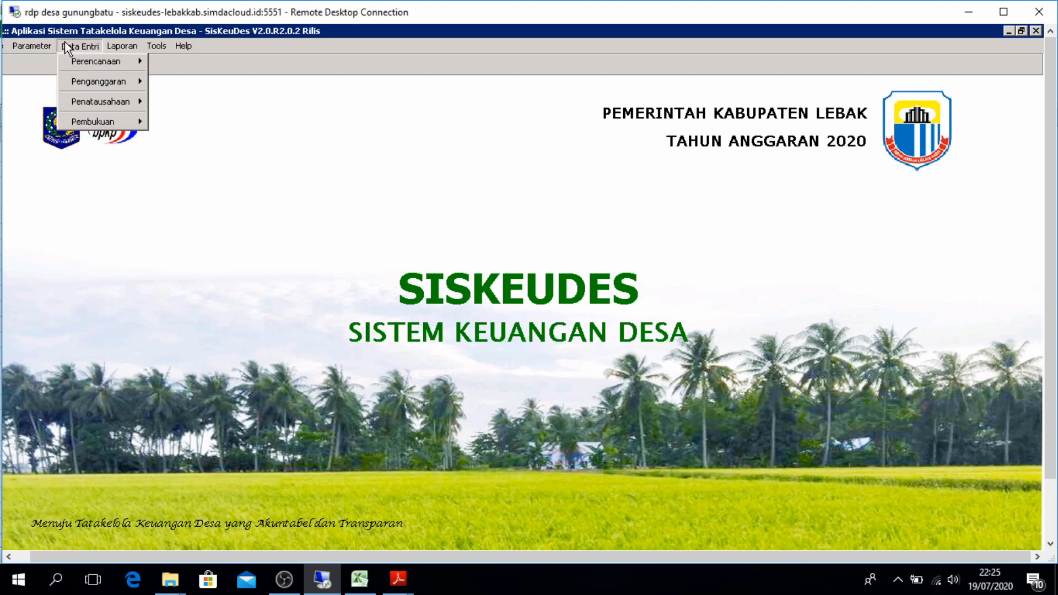
mouse_move(90, 104)
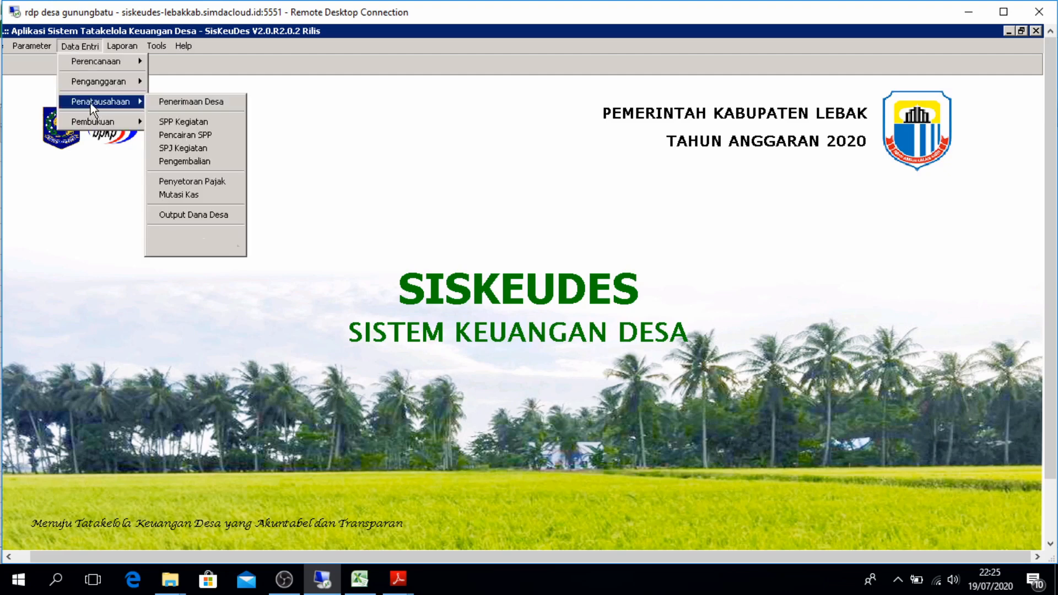
left_click(183, 181)
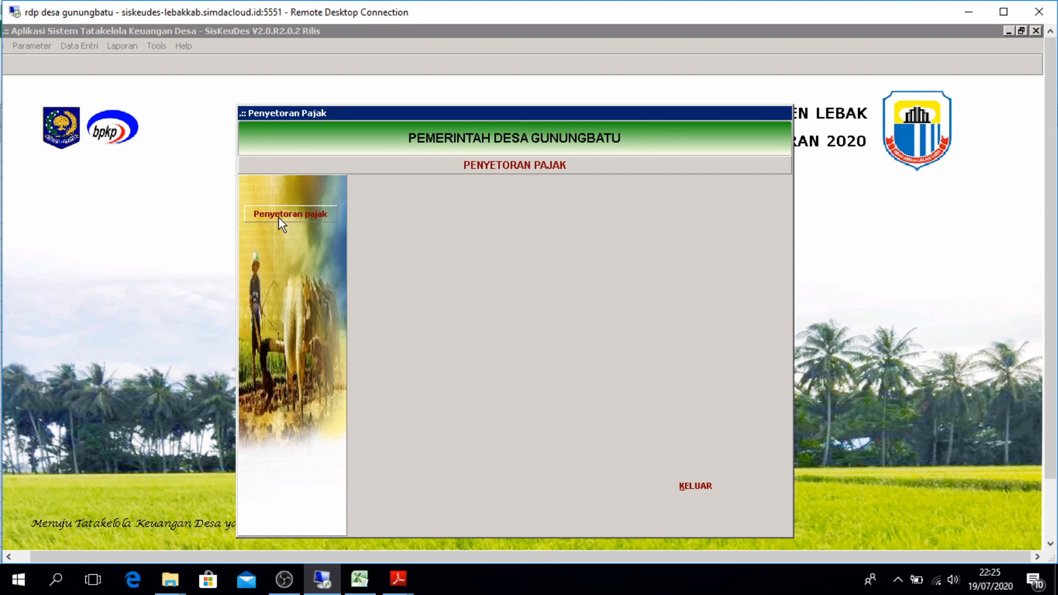
left_click(279, 217)
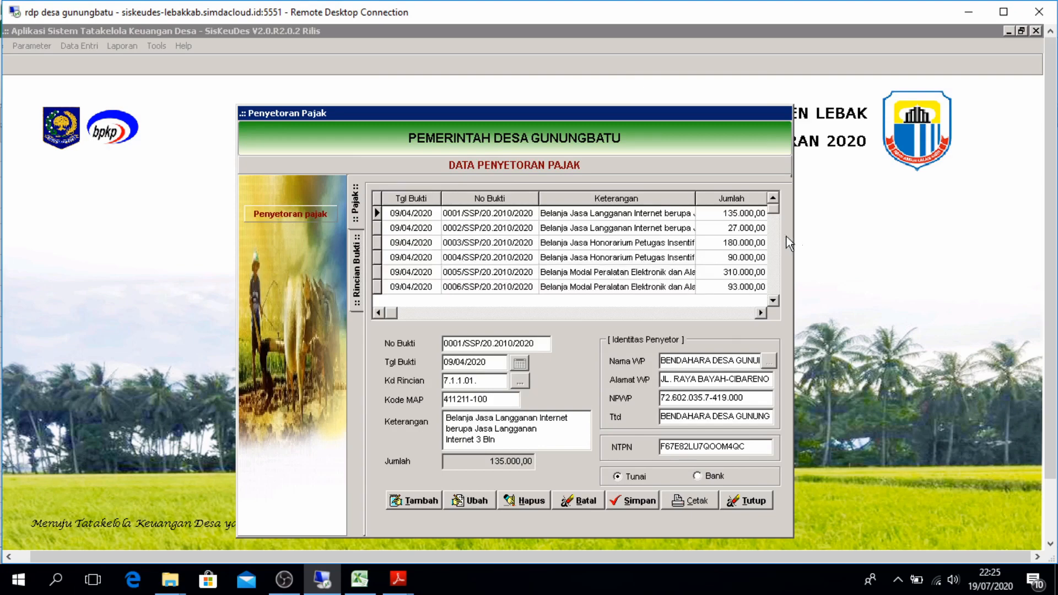
left_click(419, 497)
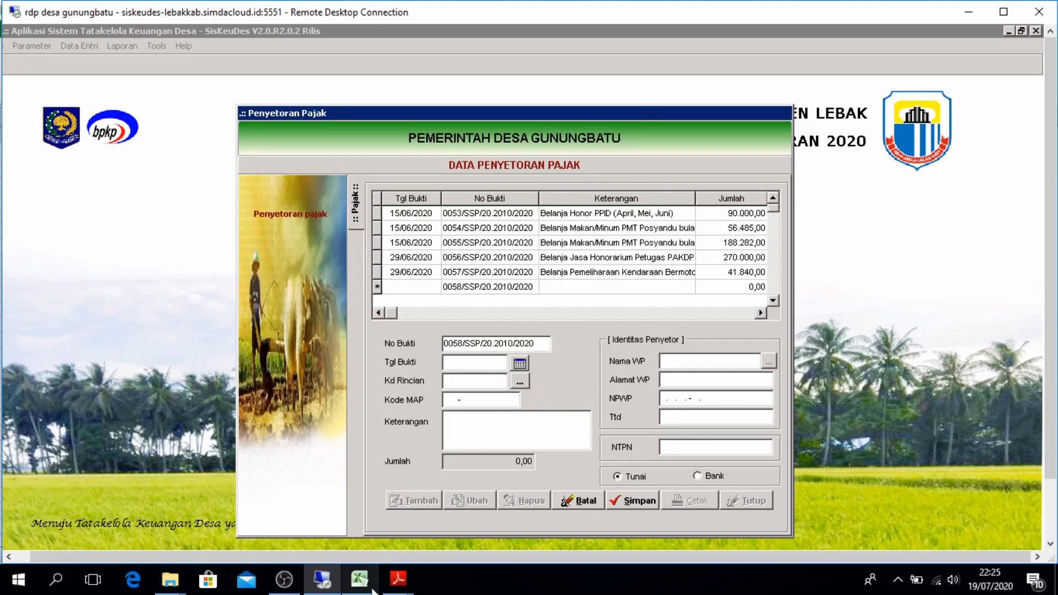
mouse_move(372, 589)
left_click(339, 542)
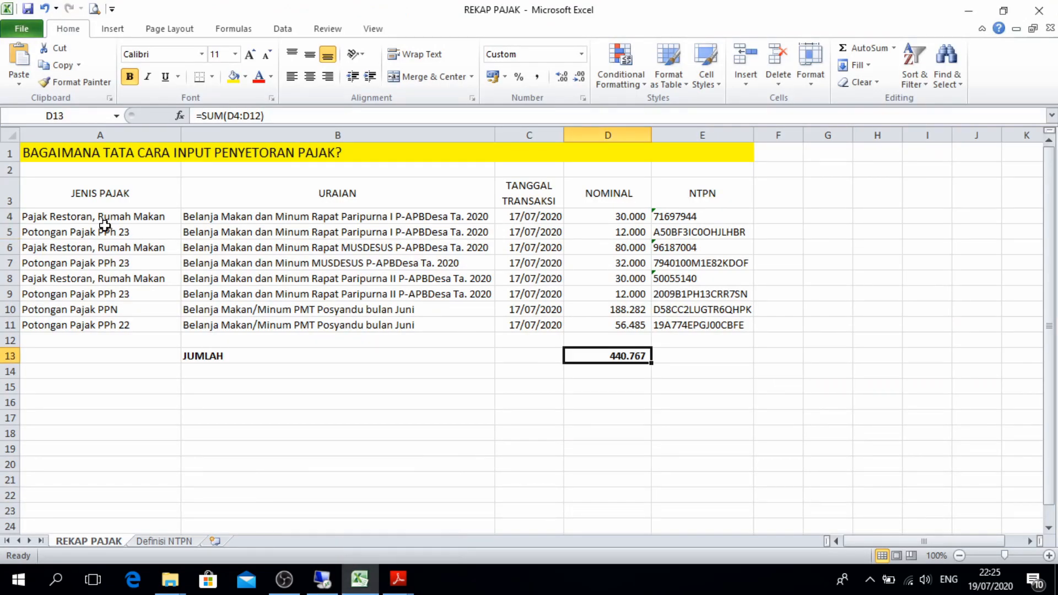
Check the first entry's tax type in cell A4, then set Tgl Bukti to 17/07/2020
left_click(141, 216)
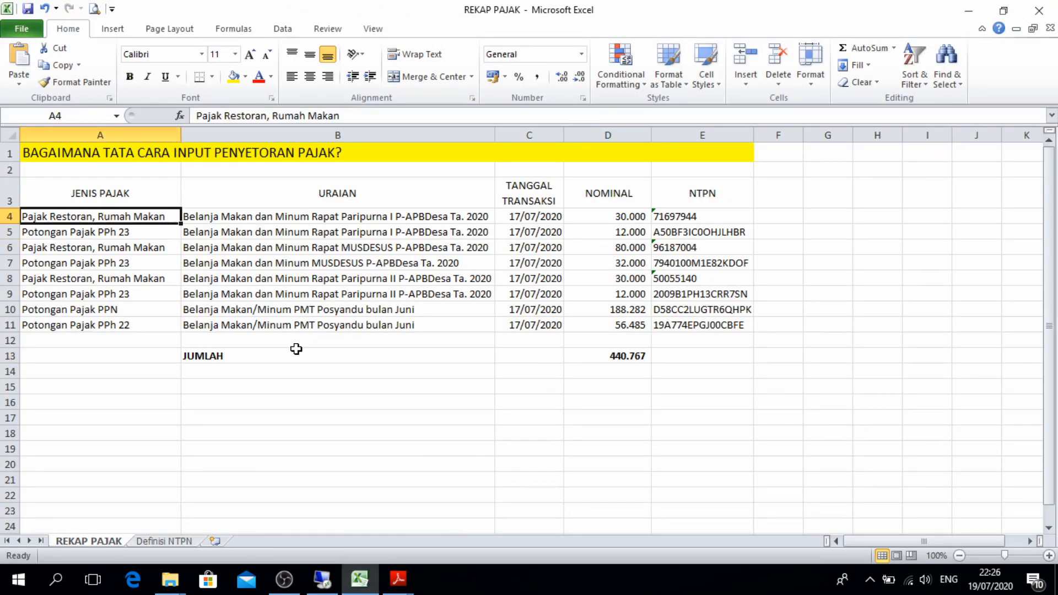
left_click(328, 583)
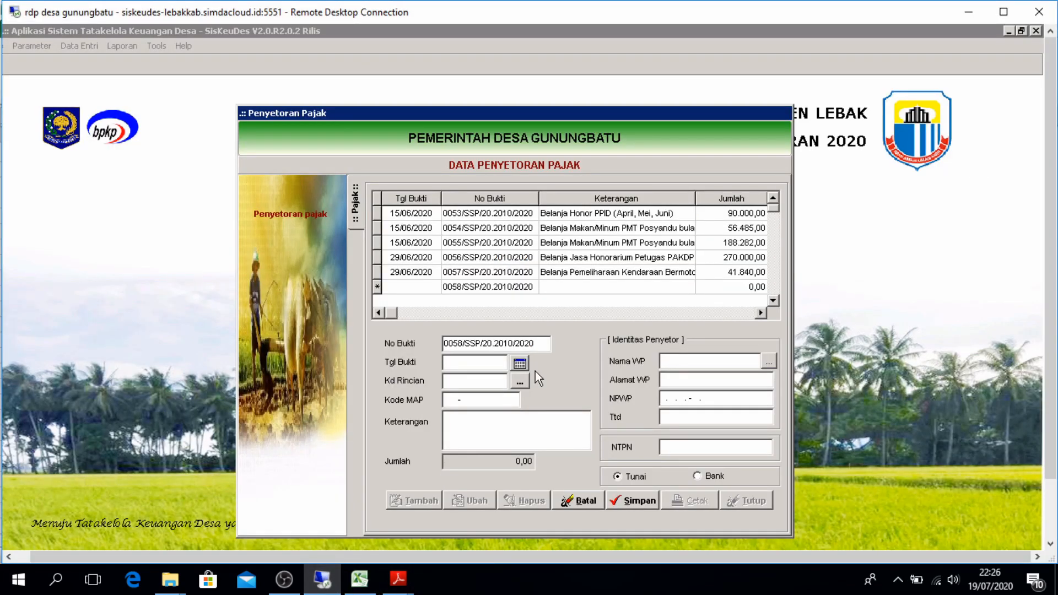
left_click(520, 364)
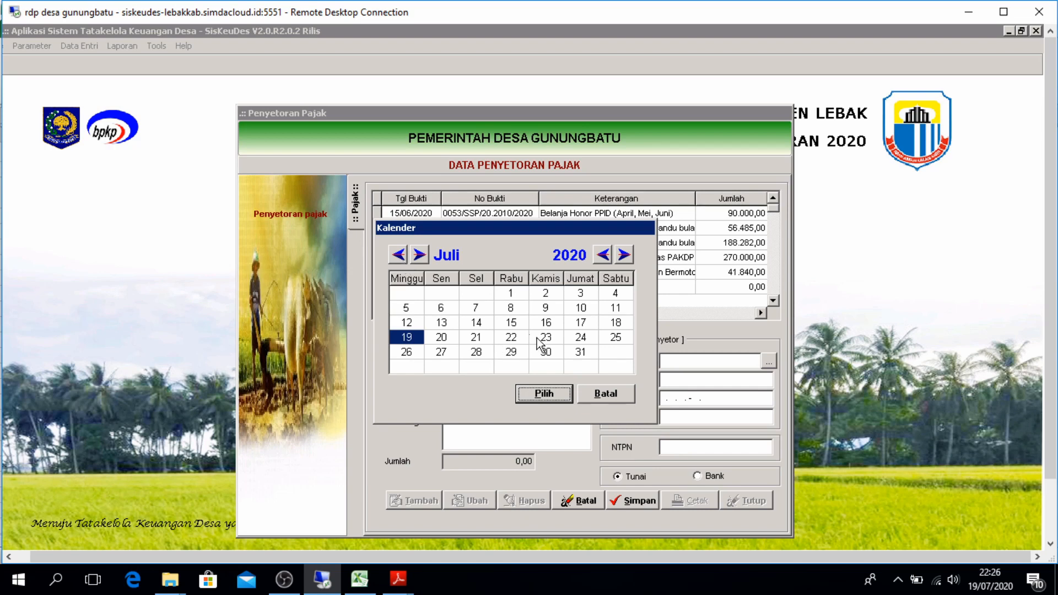
left_click(577, 324)
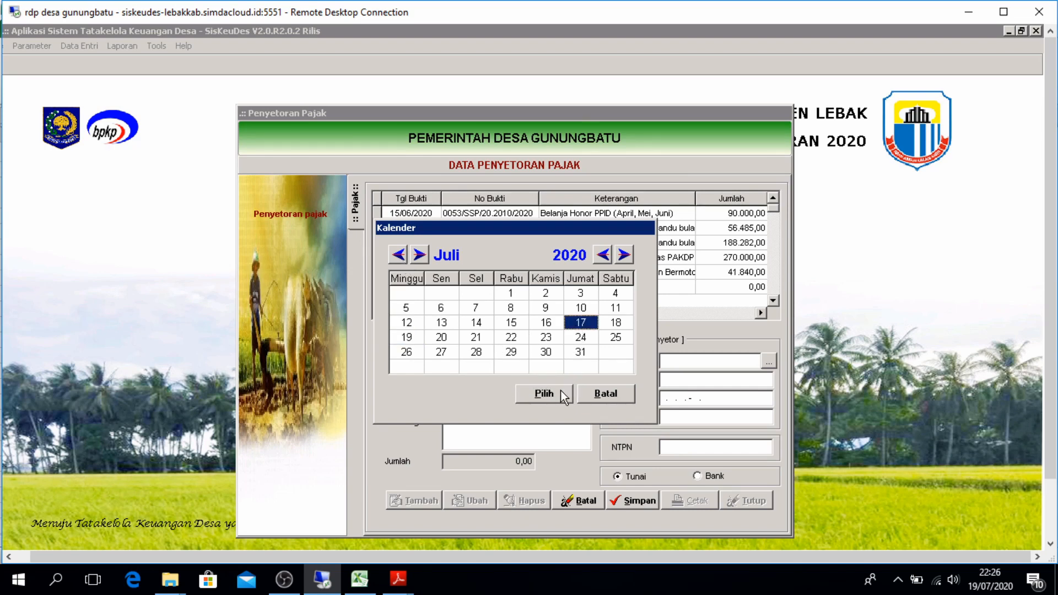
left_click(560, 391)
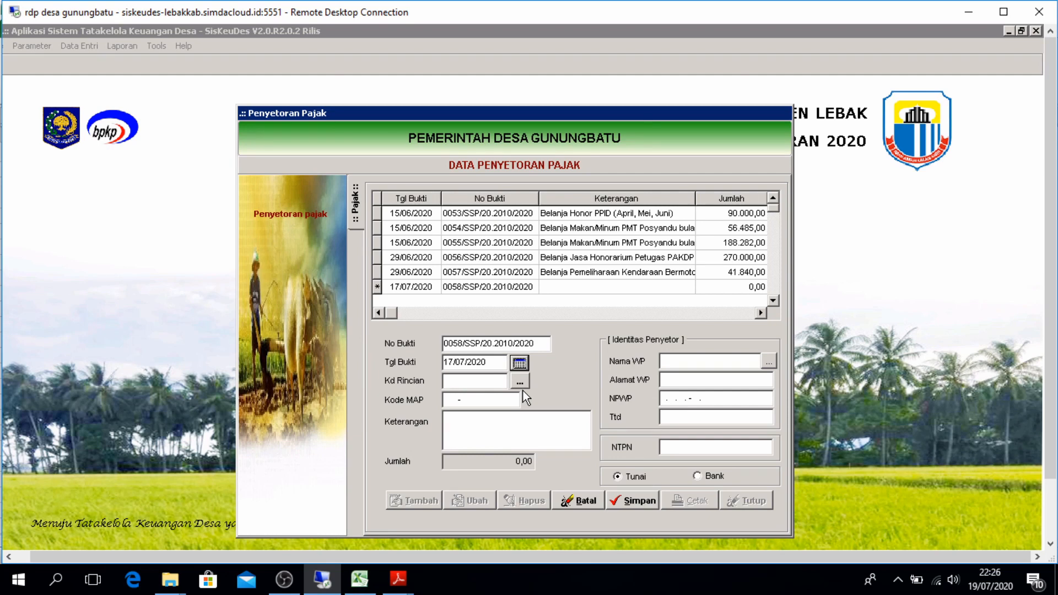
Set Kd Rincian to 7.1.2.01 Pajak Restoran, Rumah Makan and Kode MAP to 000000-000
left_click(519, 381)
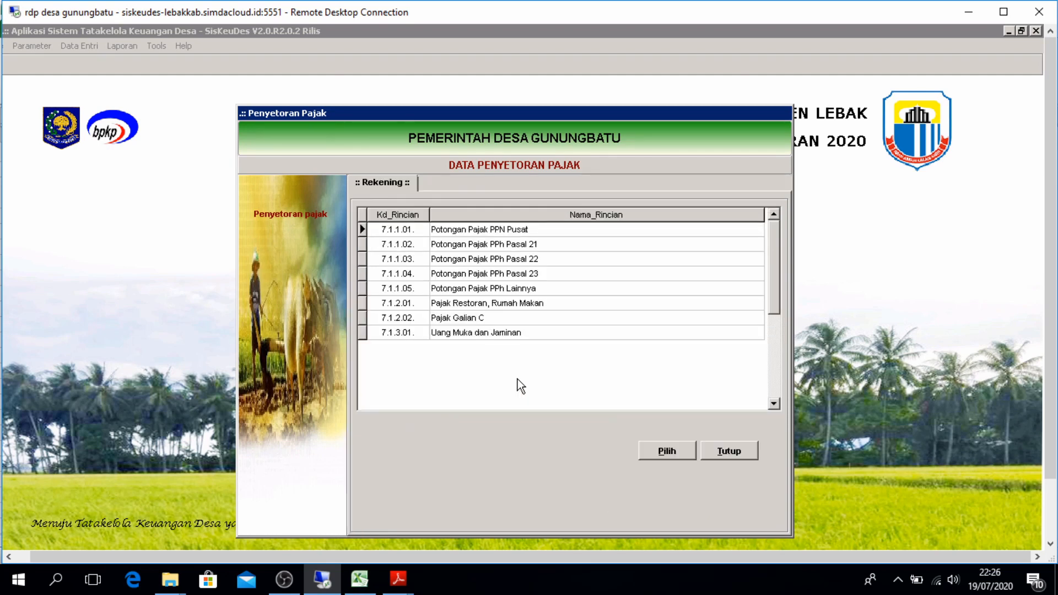
left_click(512, 311)
left_click(651, 446)
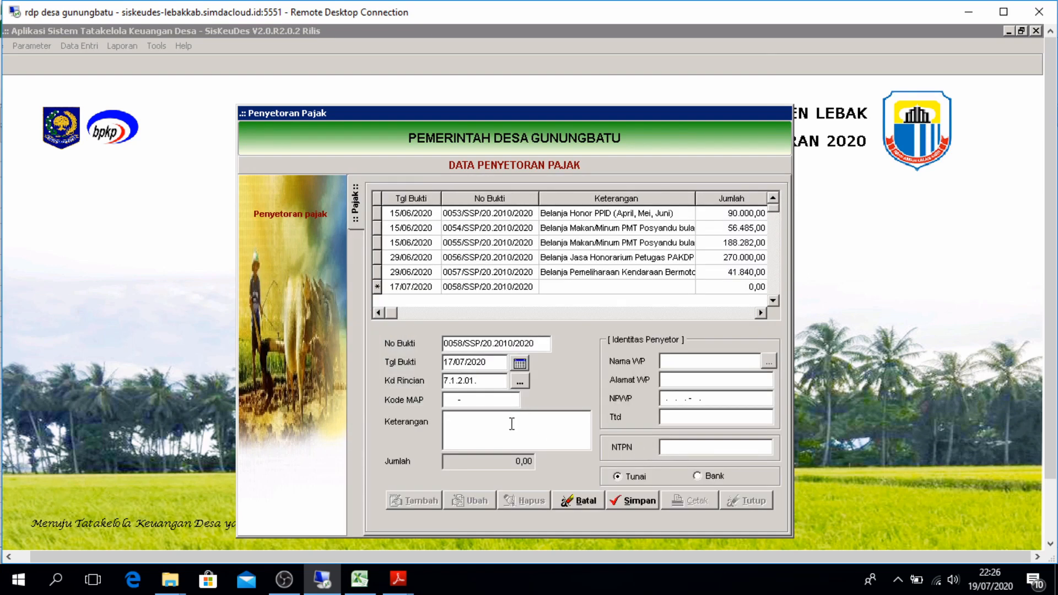
left_click(445, 400)
type("0000000000")
left_click(448, 419)
left_click(360, 578)
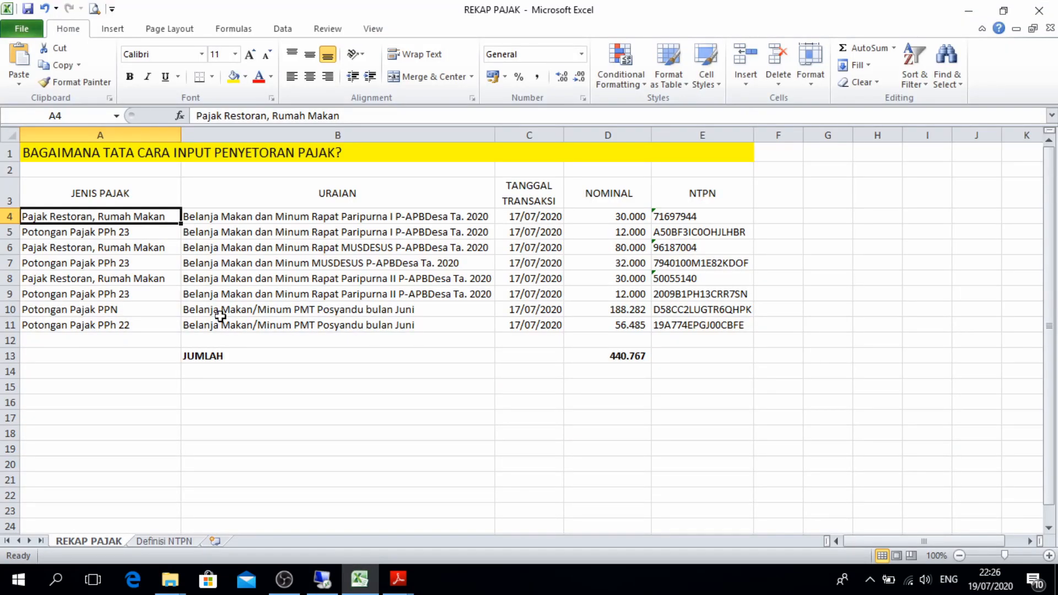
Paste B4's text 'Belanja Makan dan Minum Rapat Paripurna I P-APBDesa Ta. 2020' into Keterangan
left_click(260, 217)
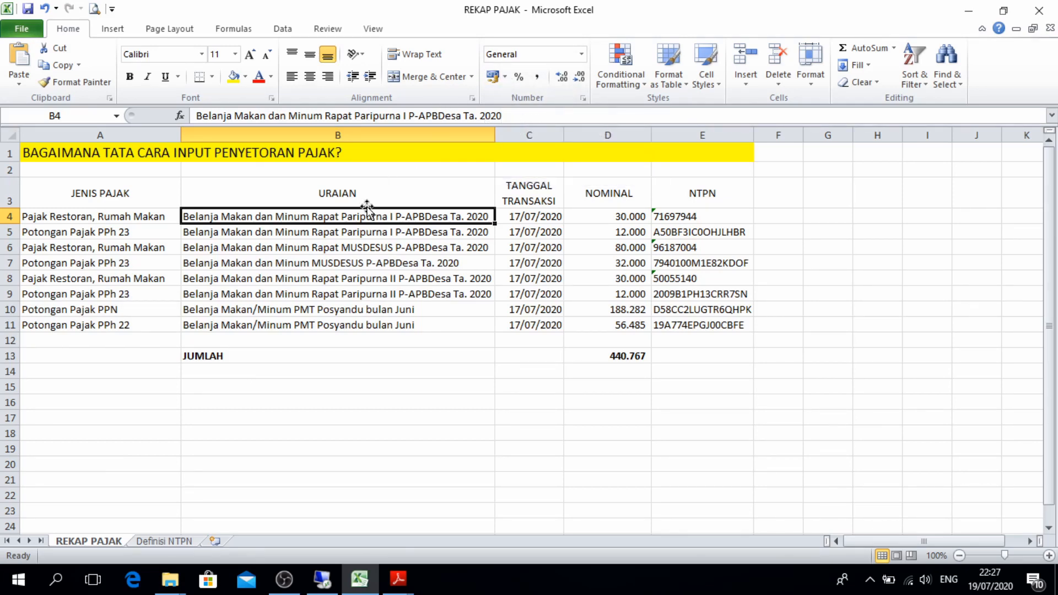
mouse_move(328, 582)
key("ctrl+c")
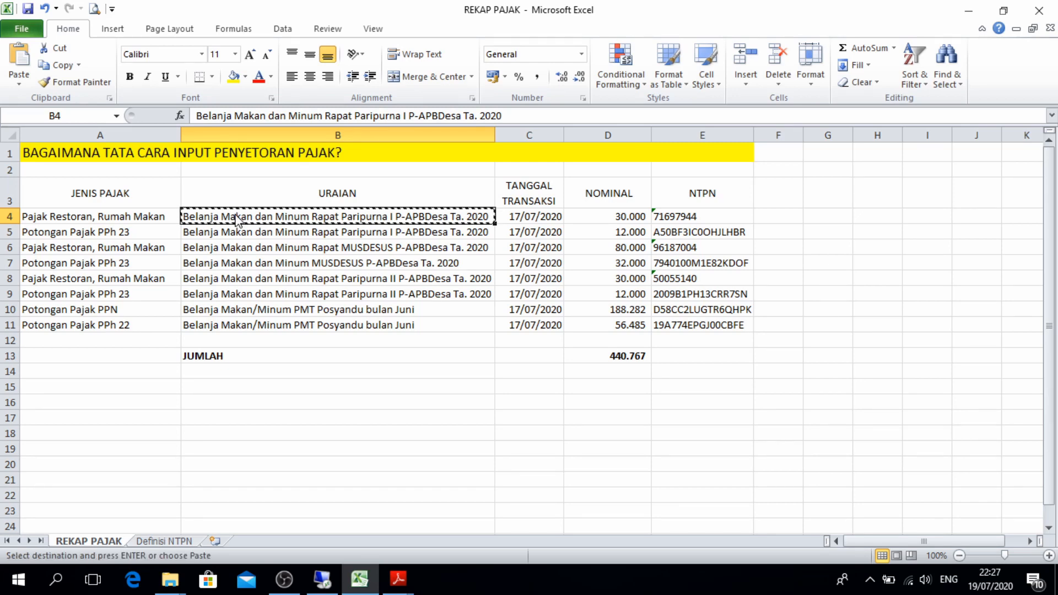
left_click(340, 579)
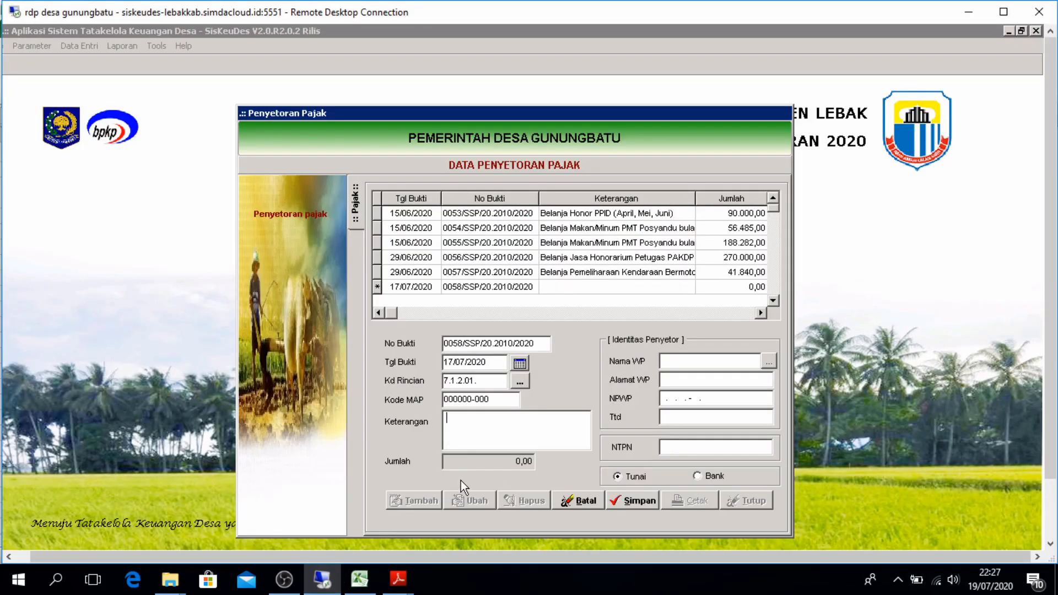
key("ctrl+v")
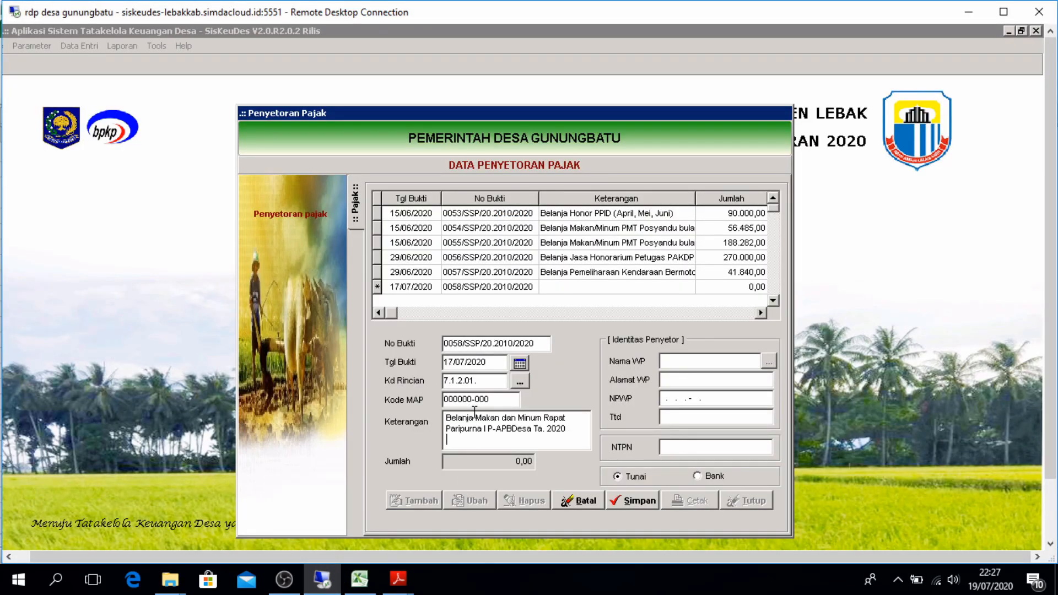
Fill the depositor details from the first treasurer NPWP in the taxpayer ID list
left_click(770, 360)
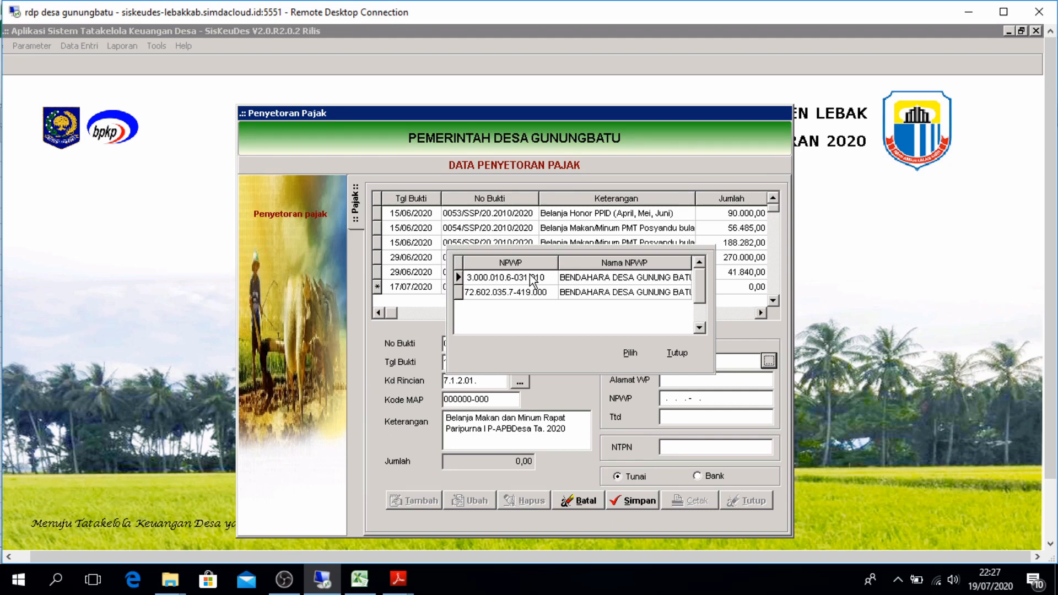
left_click(532, 280)
left_click(629, 352)
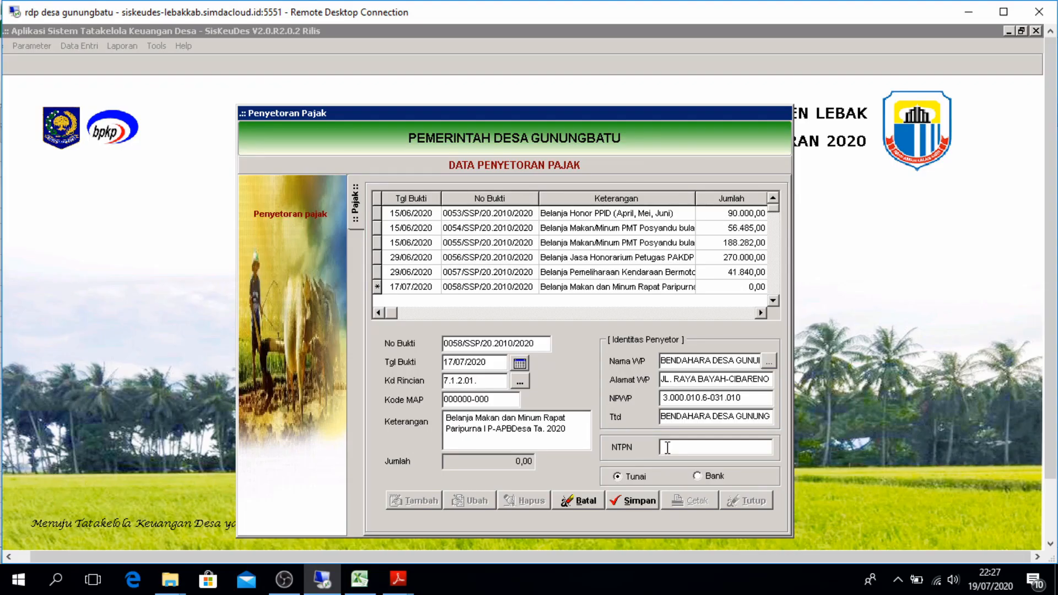
left_click(641, 500)
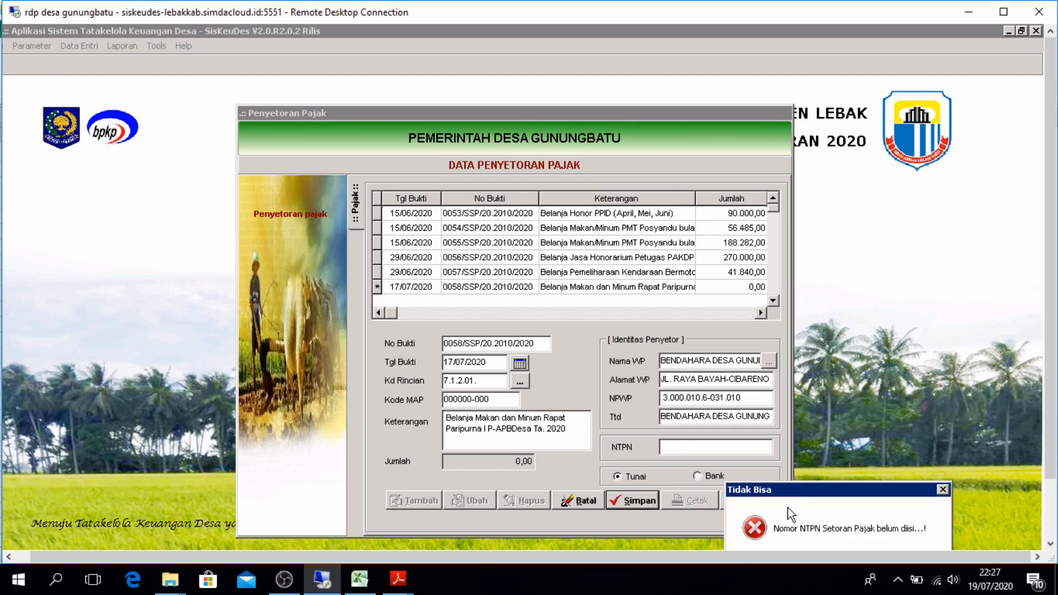
left_click_drag(806, 493, 886, 305)
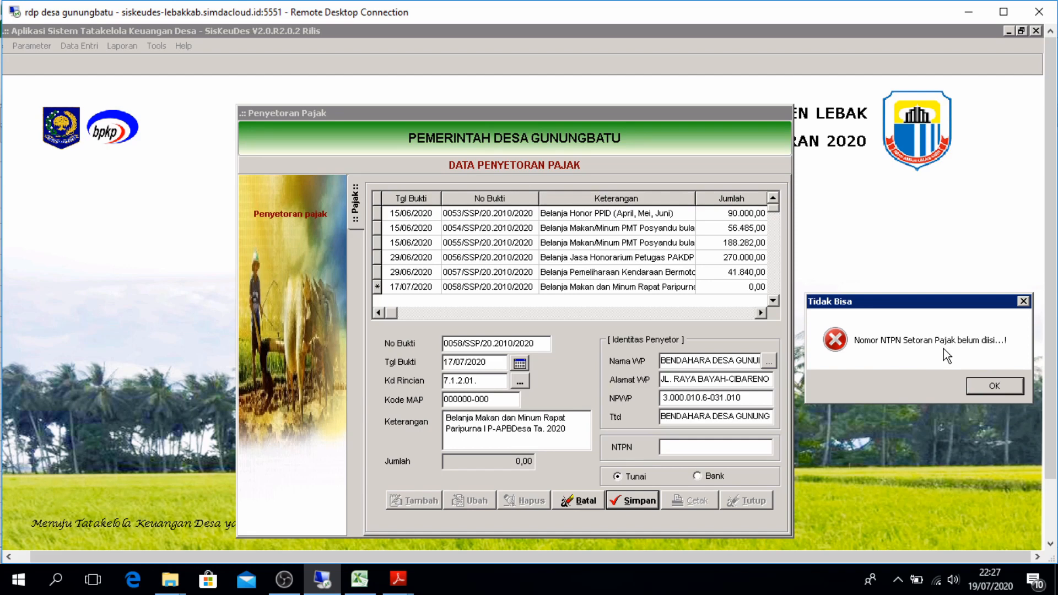
left_click(1022, 302)
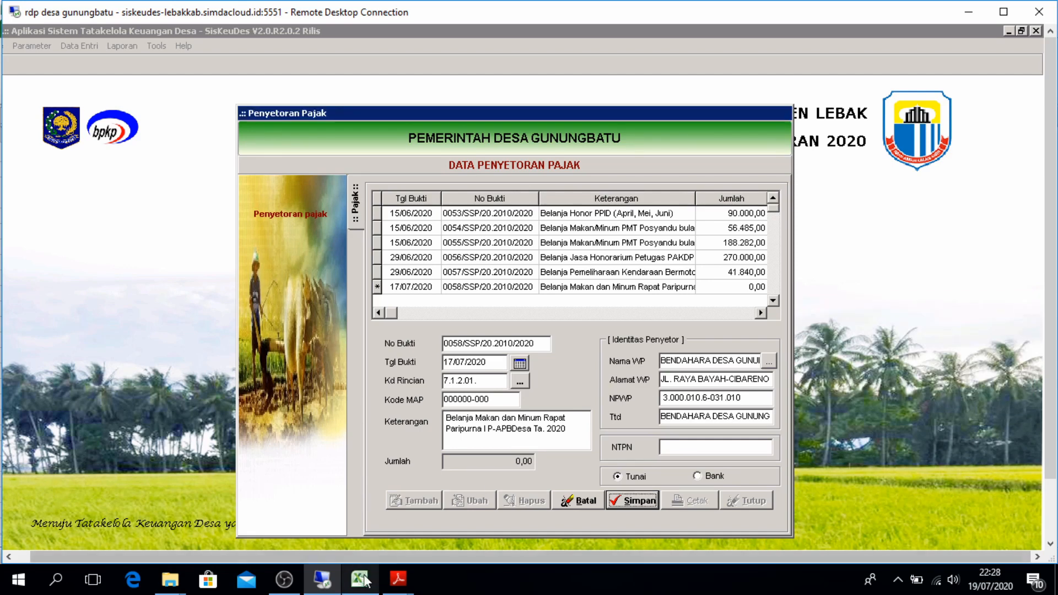
mouse_move(365, 580)
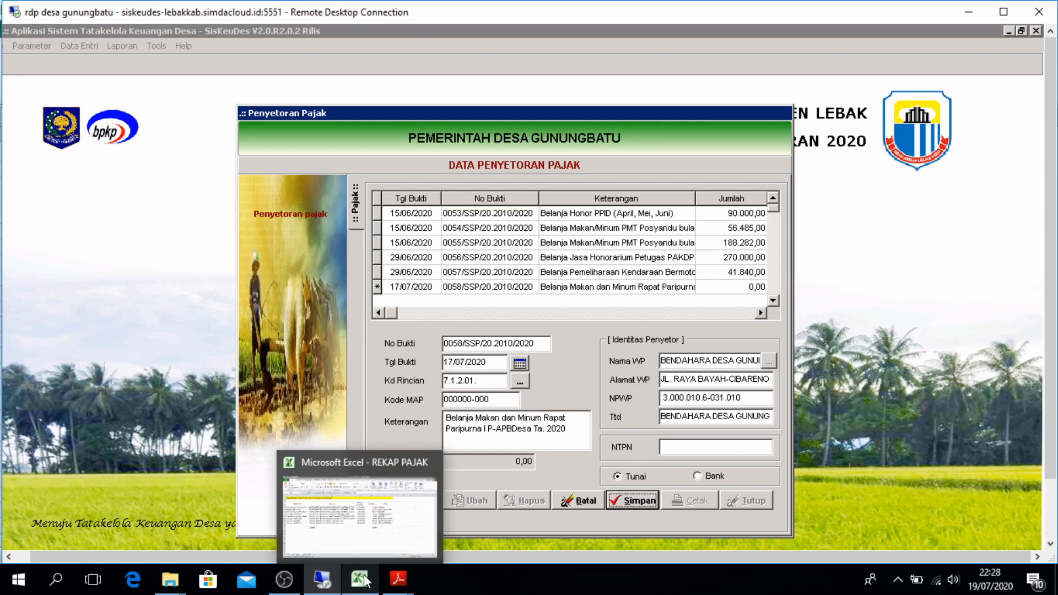
left_click(408, 461)
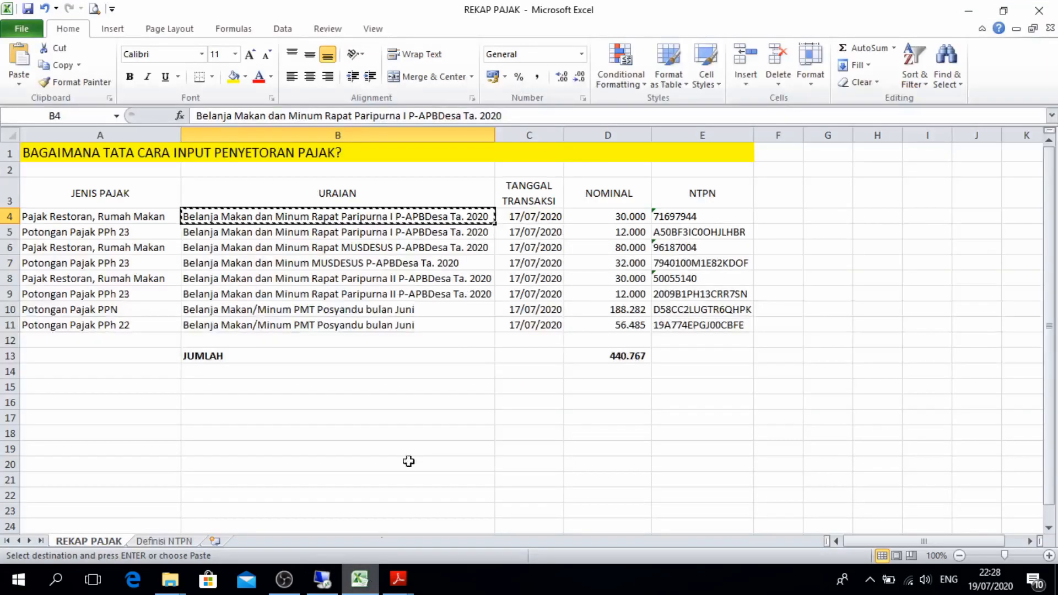
left_click(714, 215)
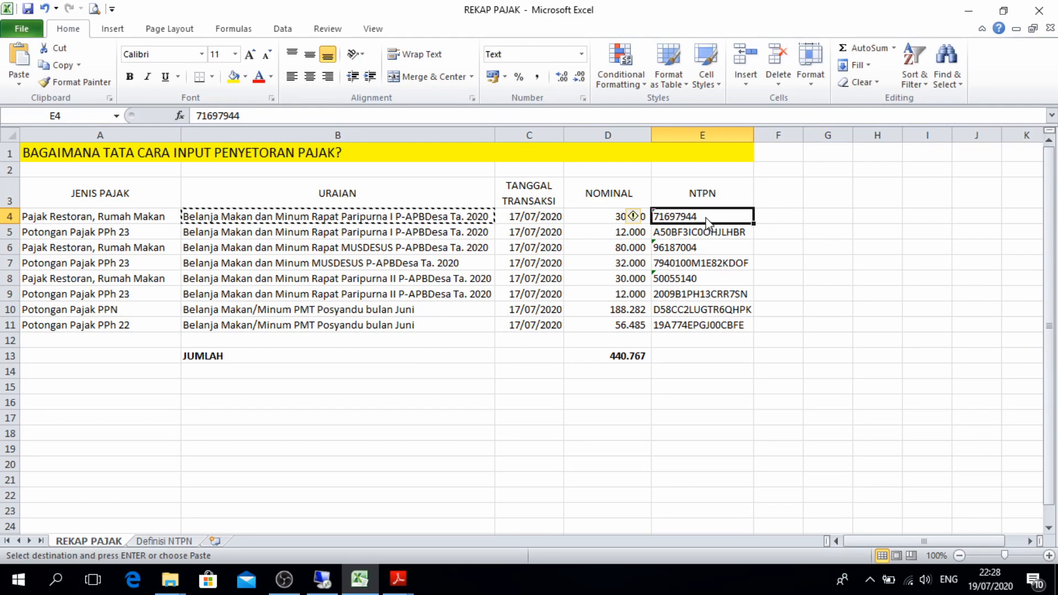
key("ctrl+c")
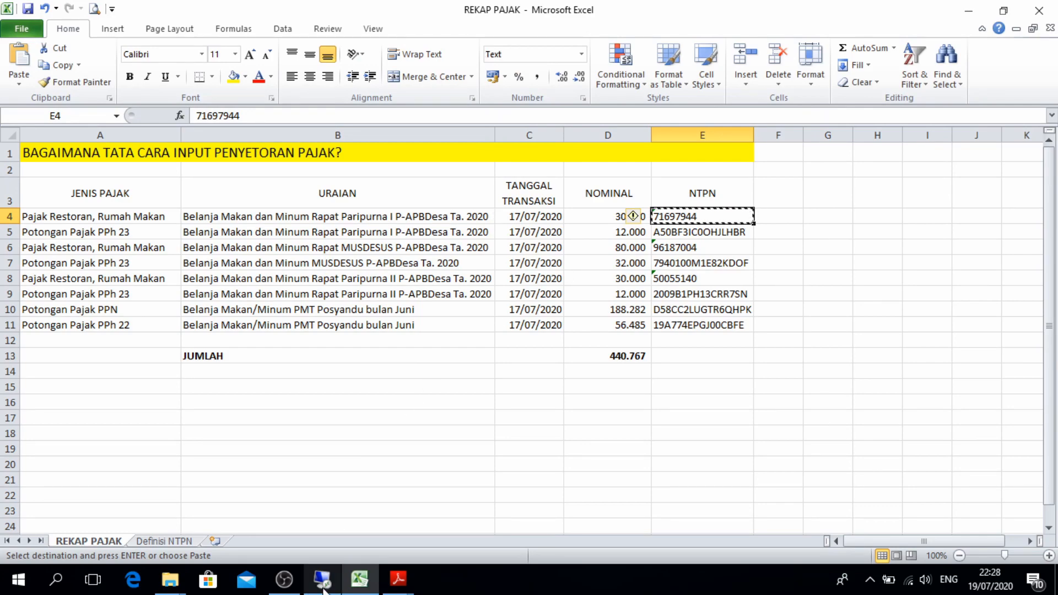
left_click(322, 578)
left_click(692, 445)
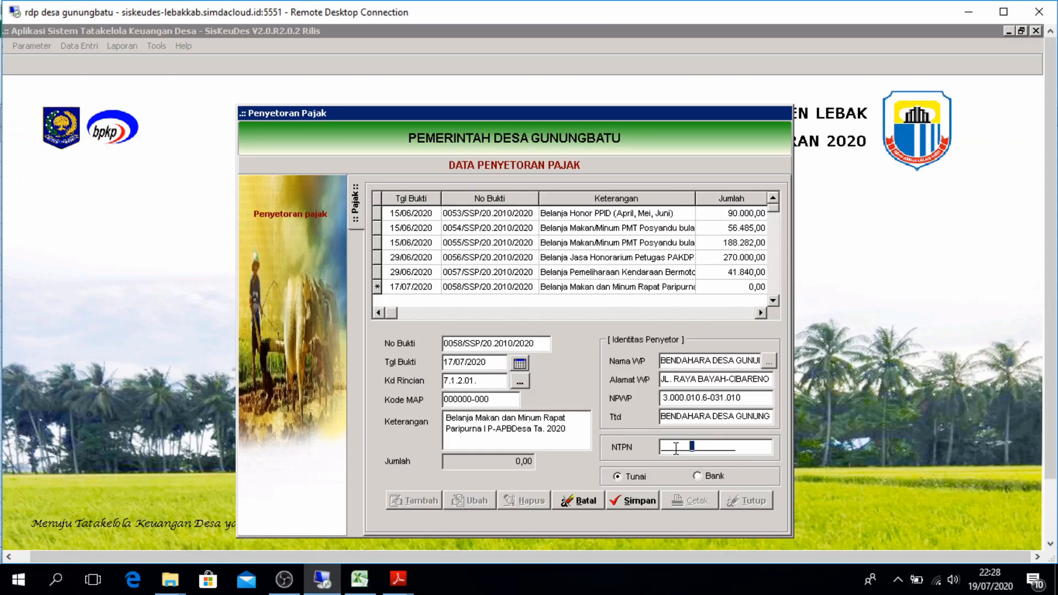
key("ctrl+v")
key("BackSpace")
key("BackSpace")
type("xxxxxxxx")
left_click(624, 500)
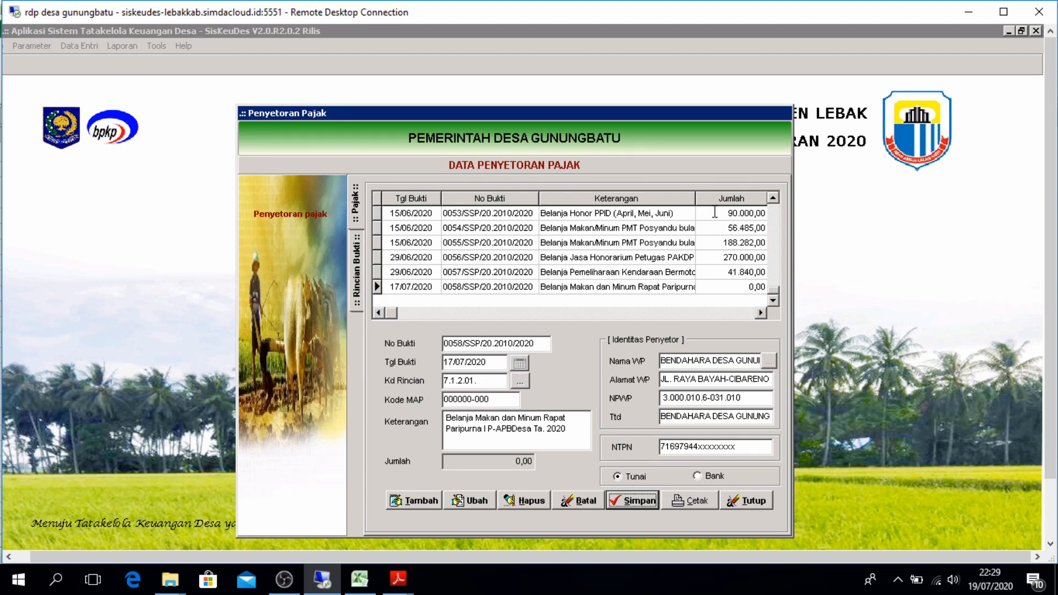
Attach withholding receipt 00195/KWT/20.2010/2020 (30.000,00) to deposit 0058 and save the detail line
double_click(676, 287)
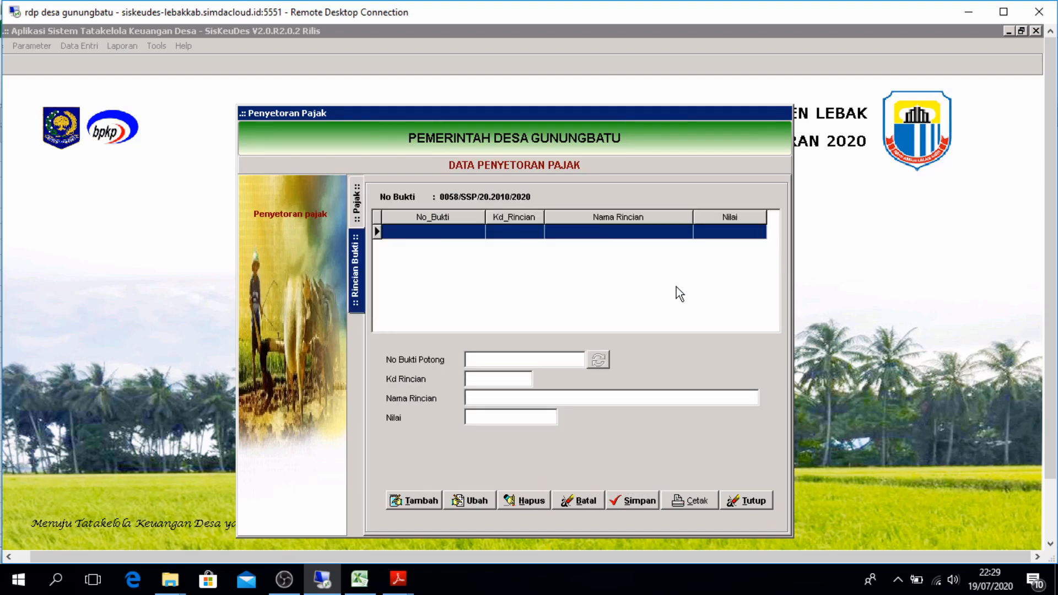
left_click(408, 502)
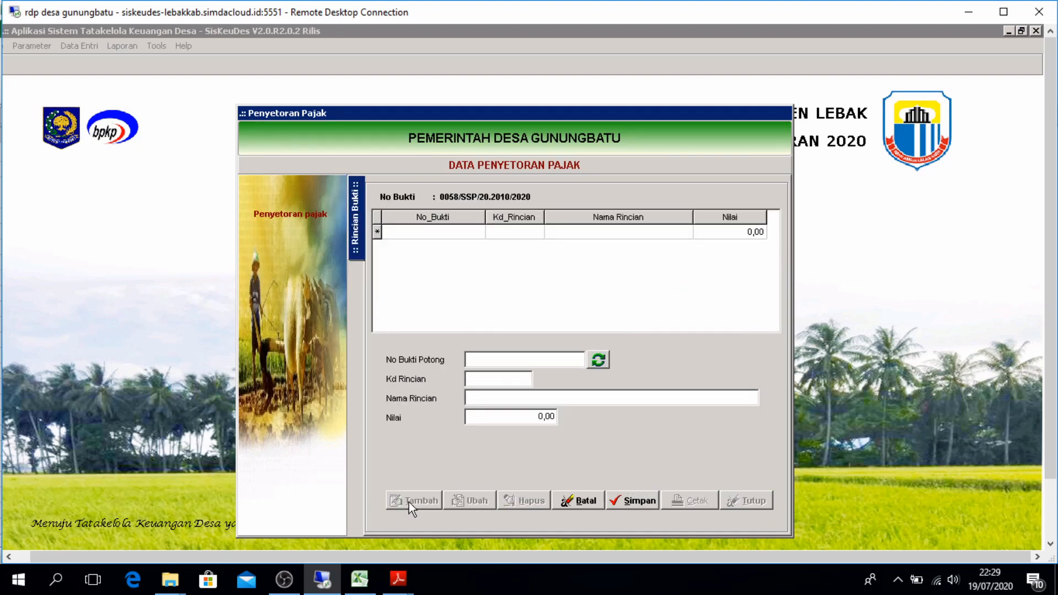
left_click(598, 361)
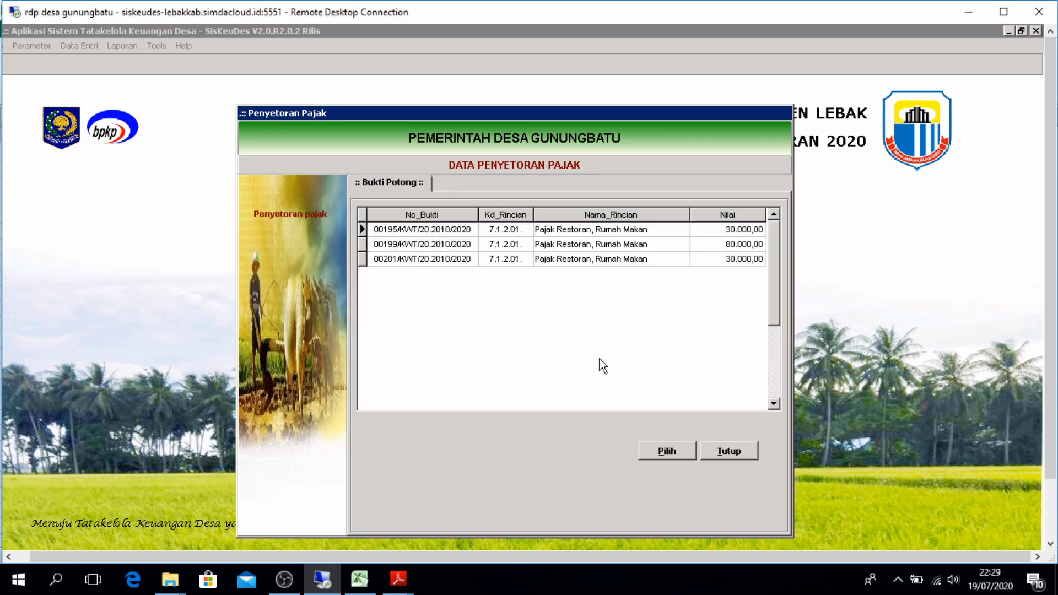
mouse_move(366, 580)
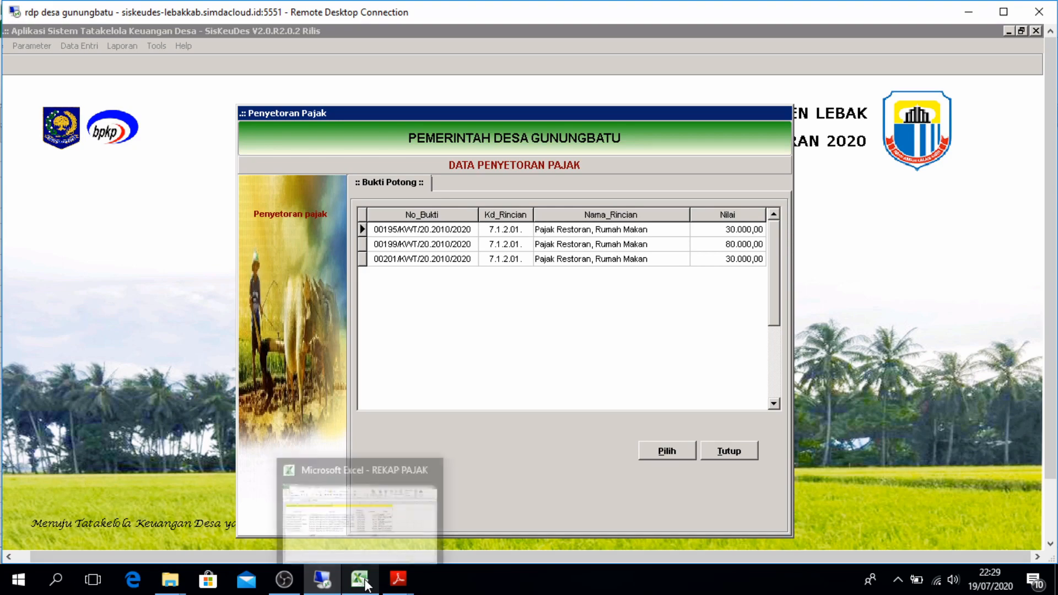
left_click(348, 537)
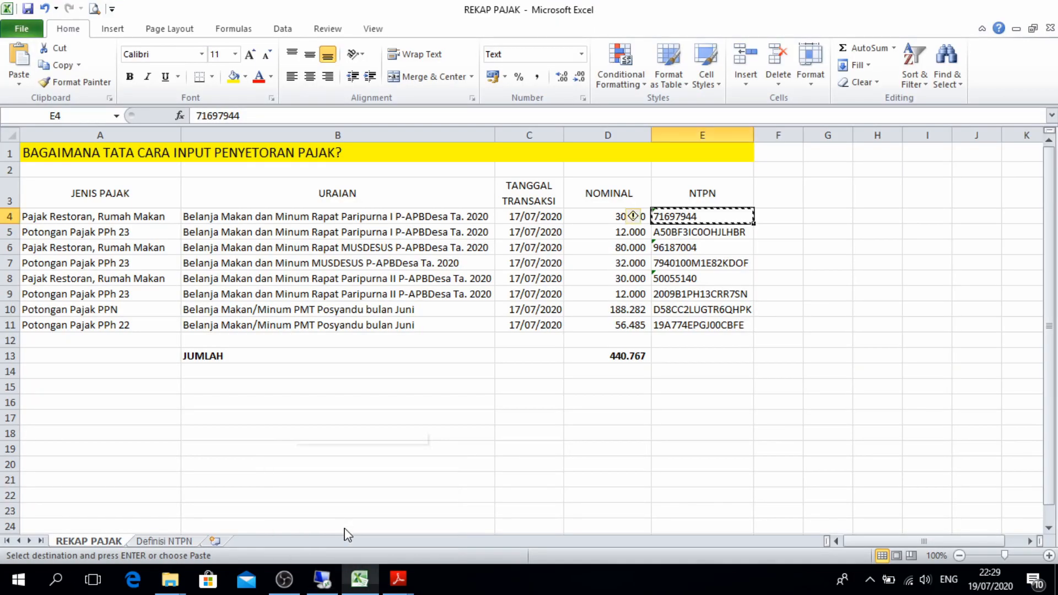
left_click(572, 219)
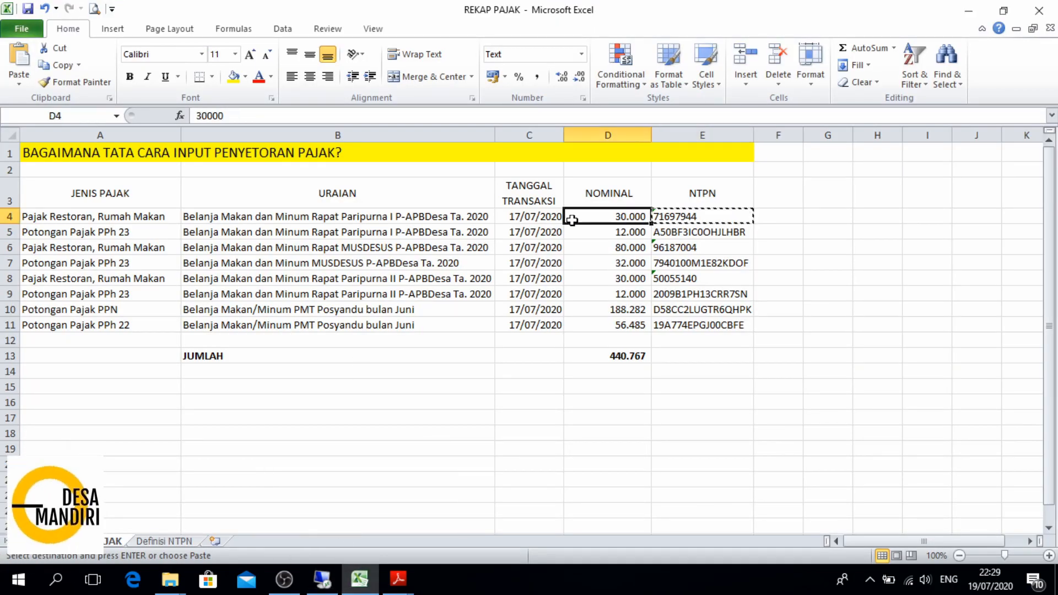
left_click(333, 583)
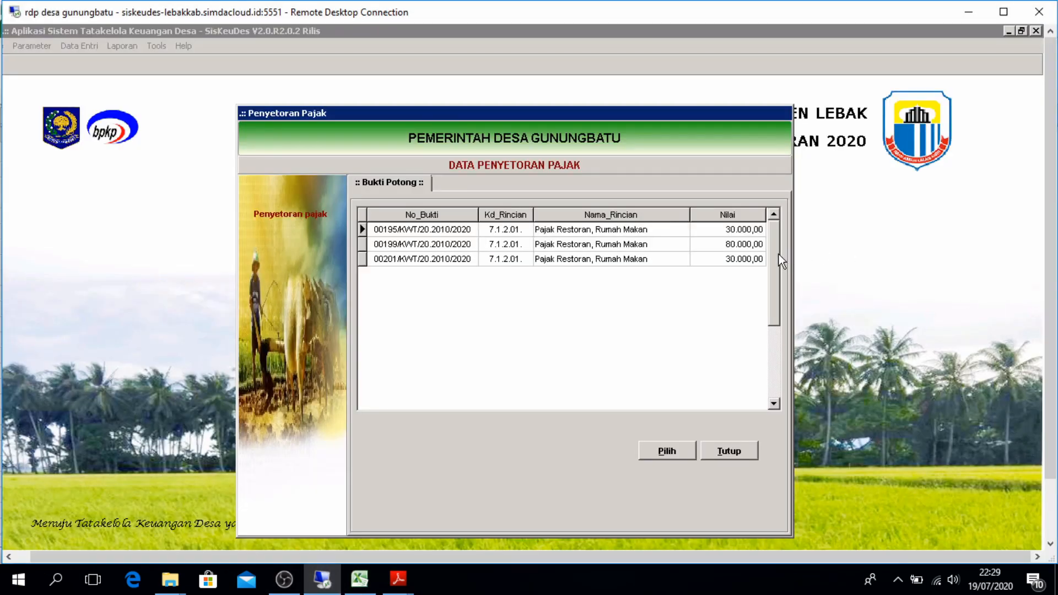
left_click(723, 231)
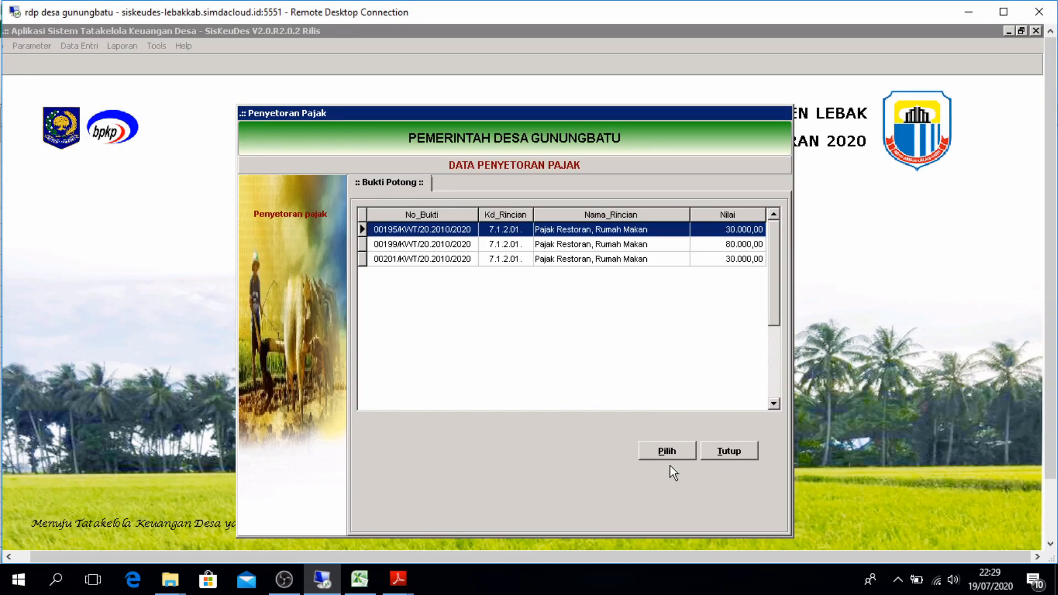
left_click(662, 449)
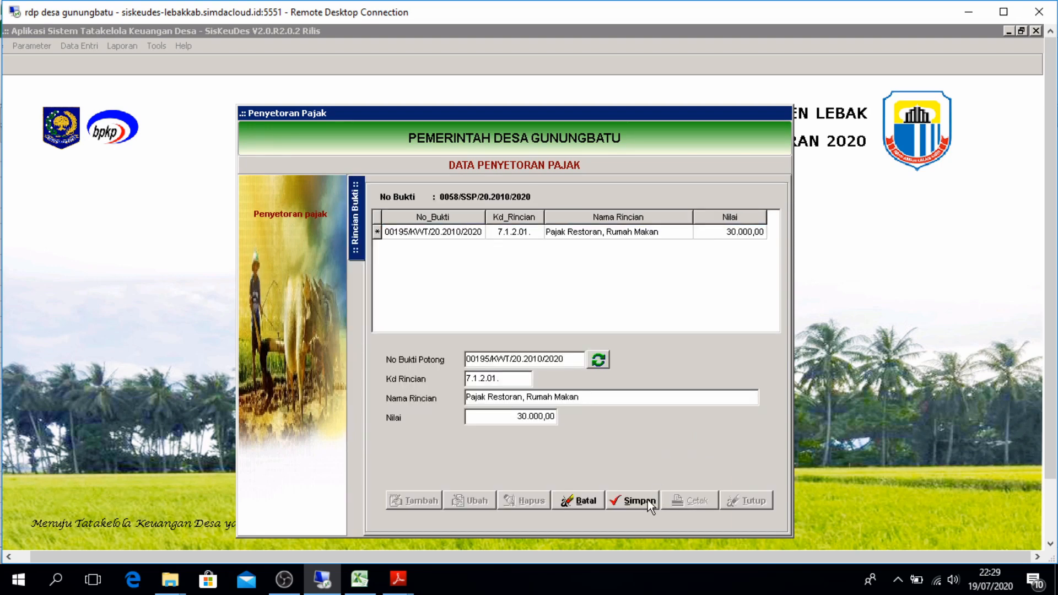
left_click(647, 503)
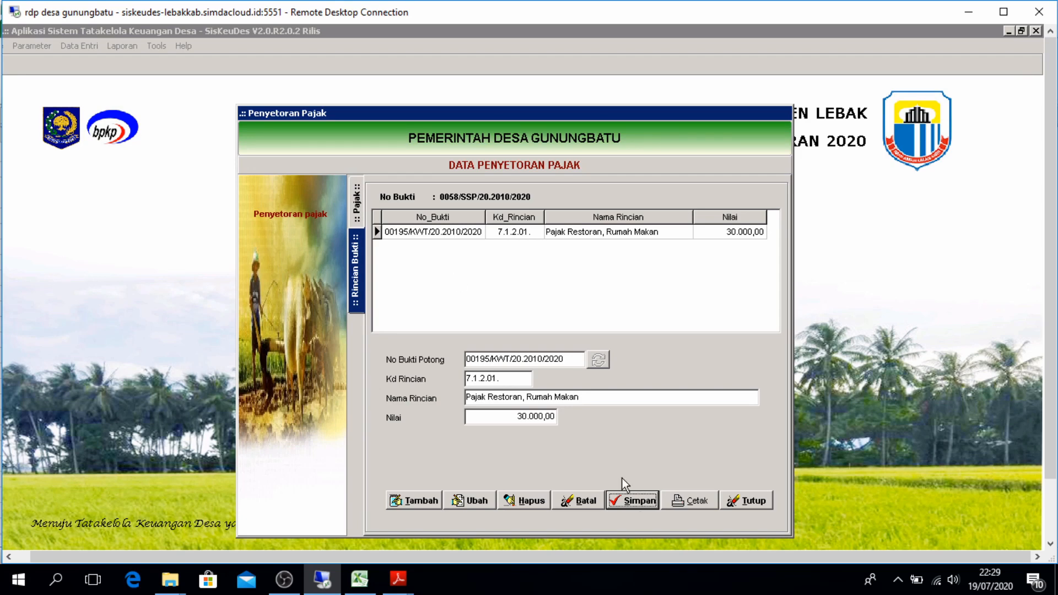
Close the entry and start new tax deposit 0059/SSP/20.2010/2020 from the deposit list
left_click(747, 502)
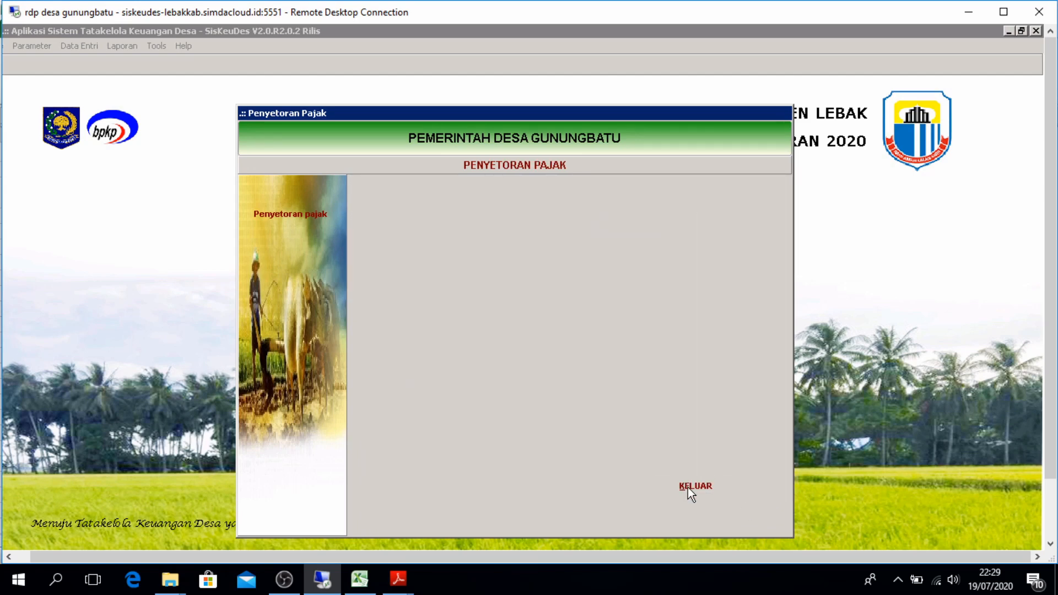
left_click(302, 216)
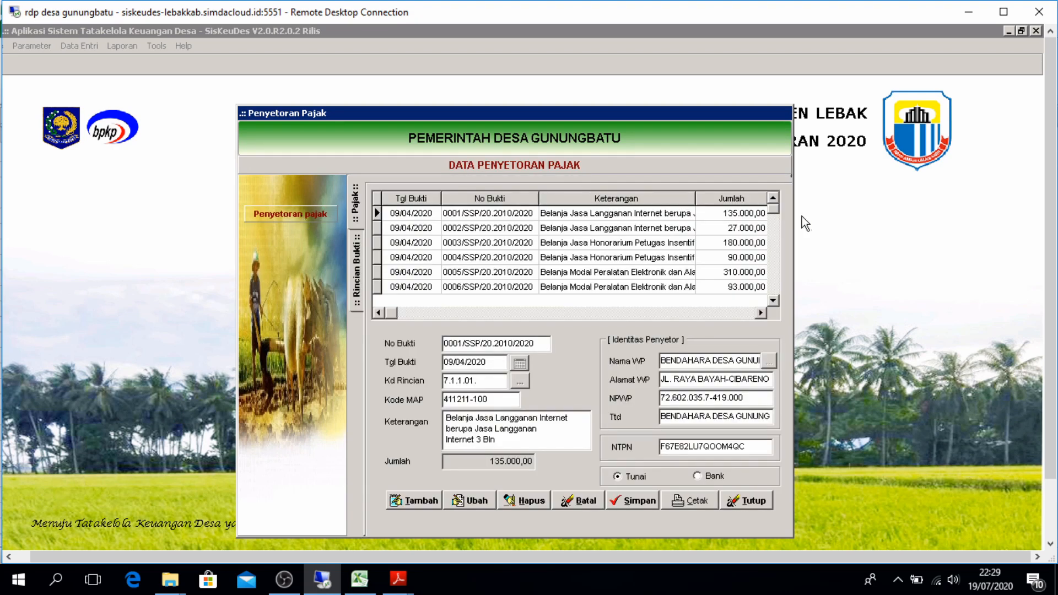
left_click(774, 212)
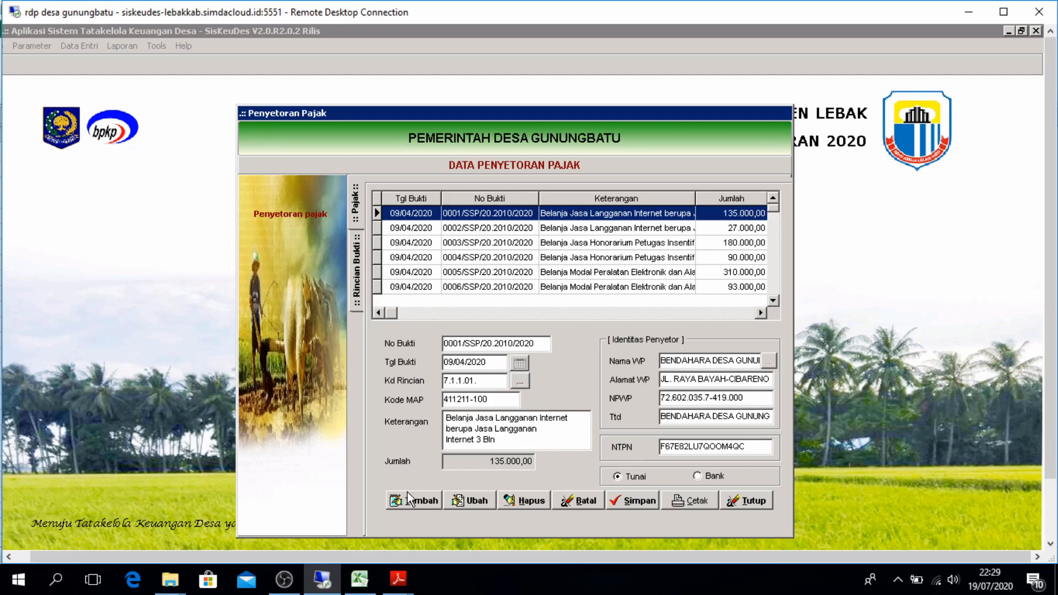
left_click(407, 492)
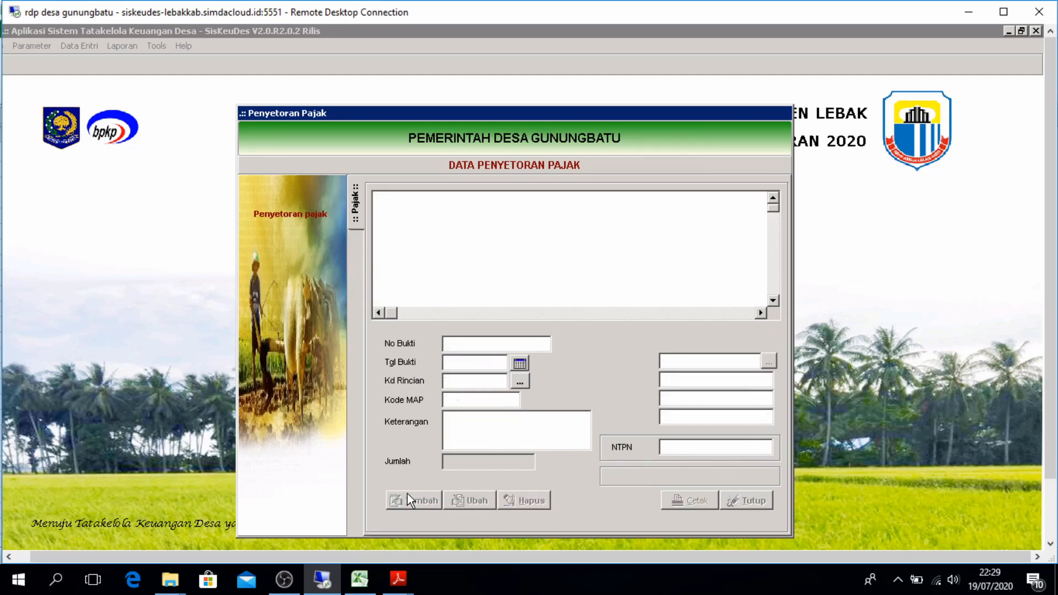
Set deposit 0059's date to 17/07/2020
left_click(521, 364)
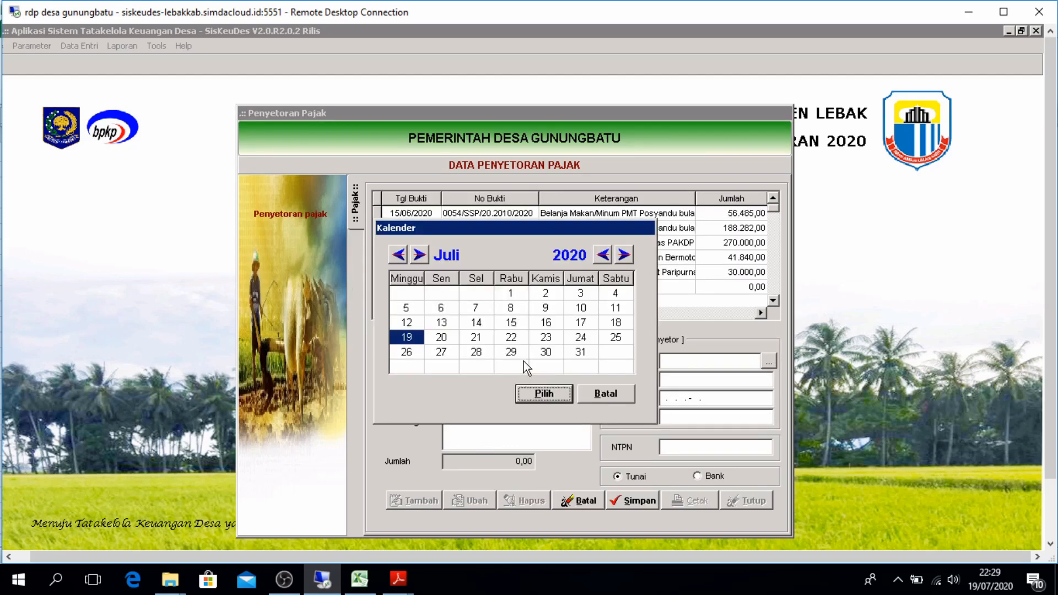
left_click(579, 324)
left_click(553, 390)
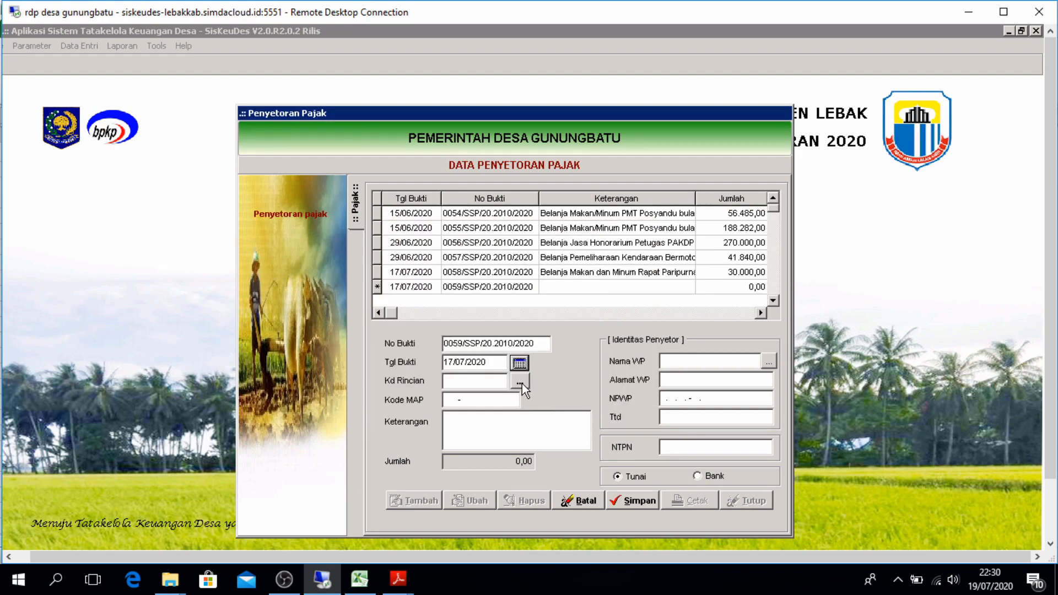
Assign tax account 7.1.1.04 Potongan Pajak PPh Pasal 23 with Kode MAP 411123-100
left_click(520, 381)
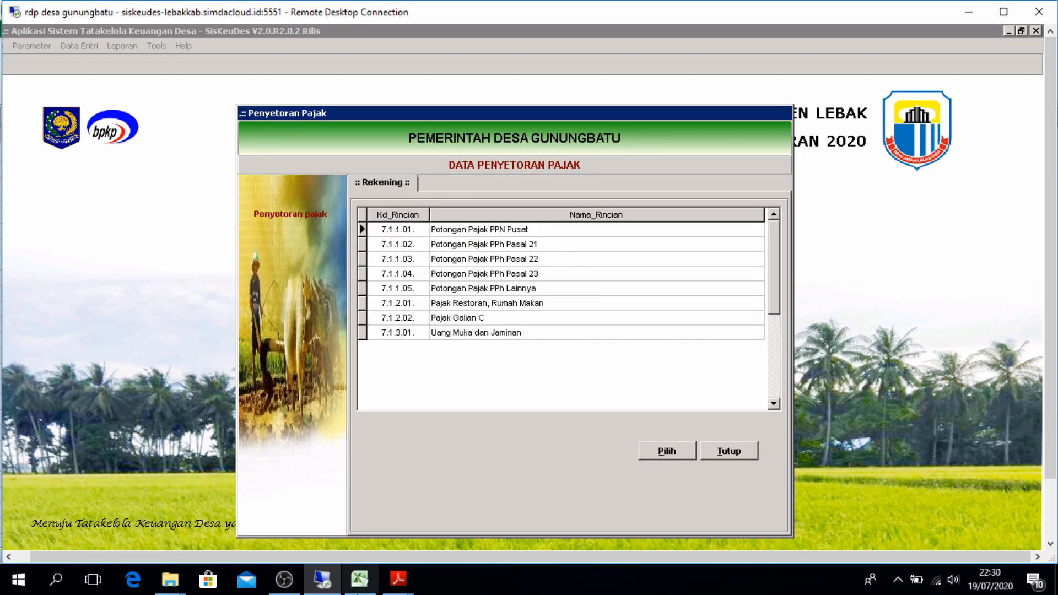
left_click(356, 588)
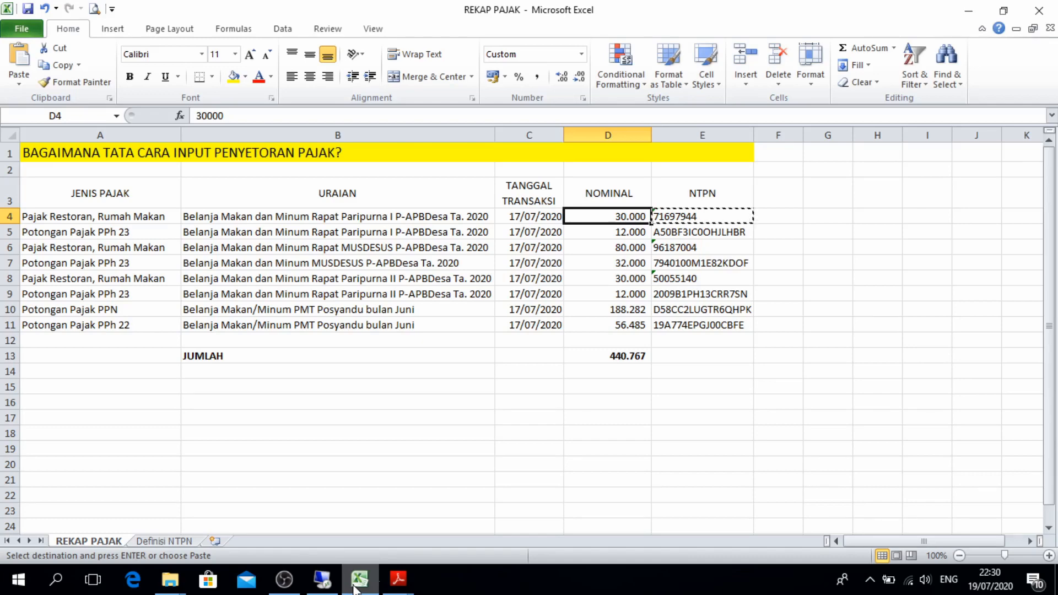
left_click(147, 236)
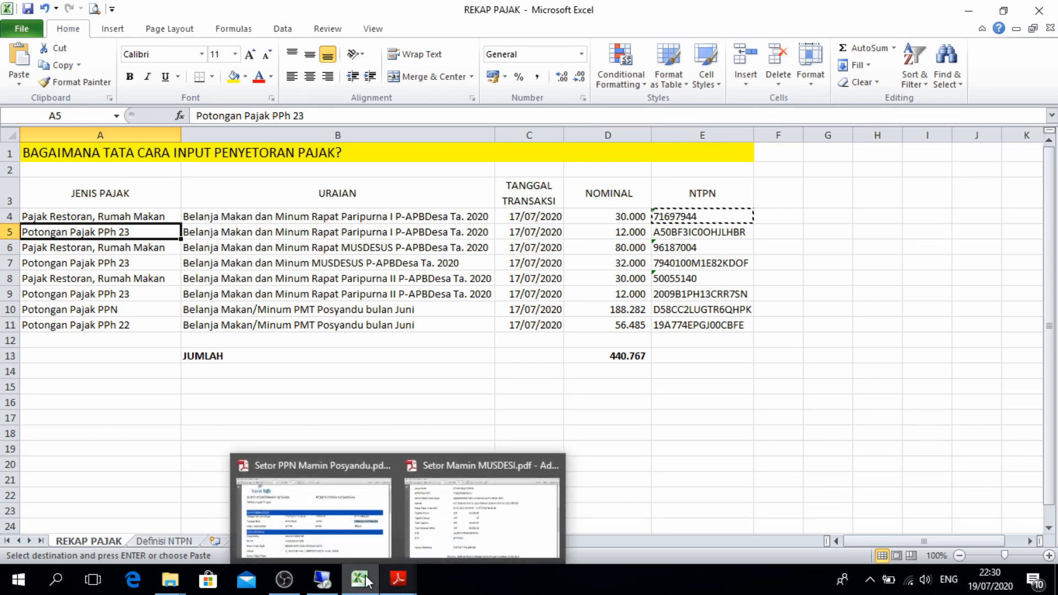
left_click(322, 580)
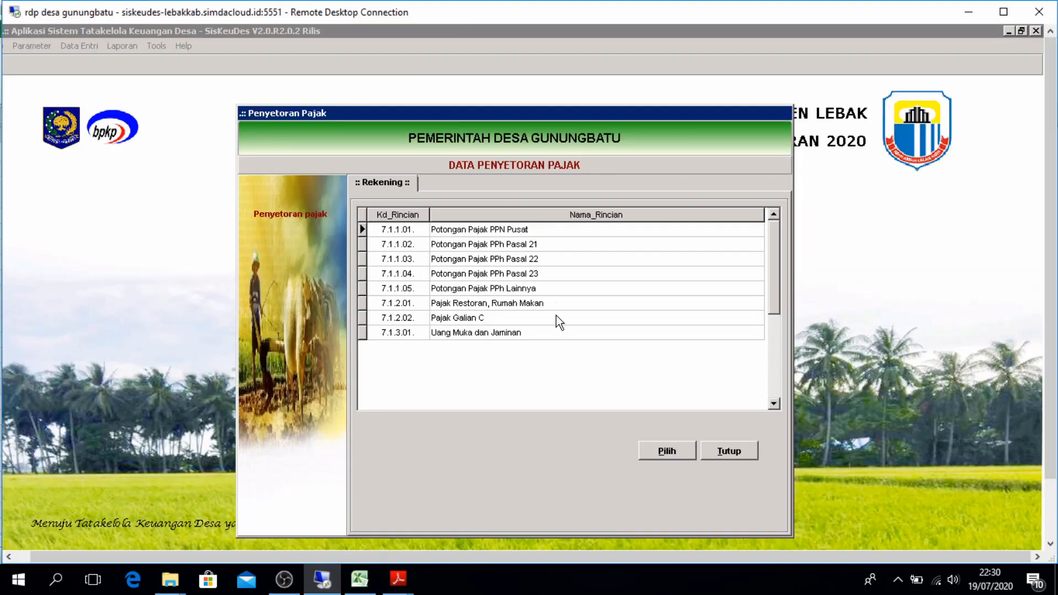
left_click(538, 274)
left_click(672, 454)
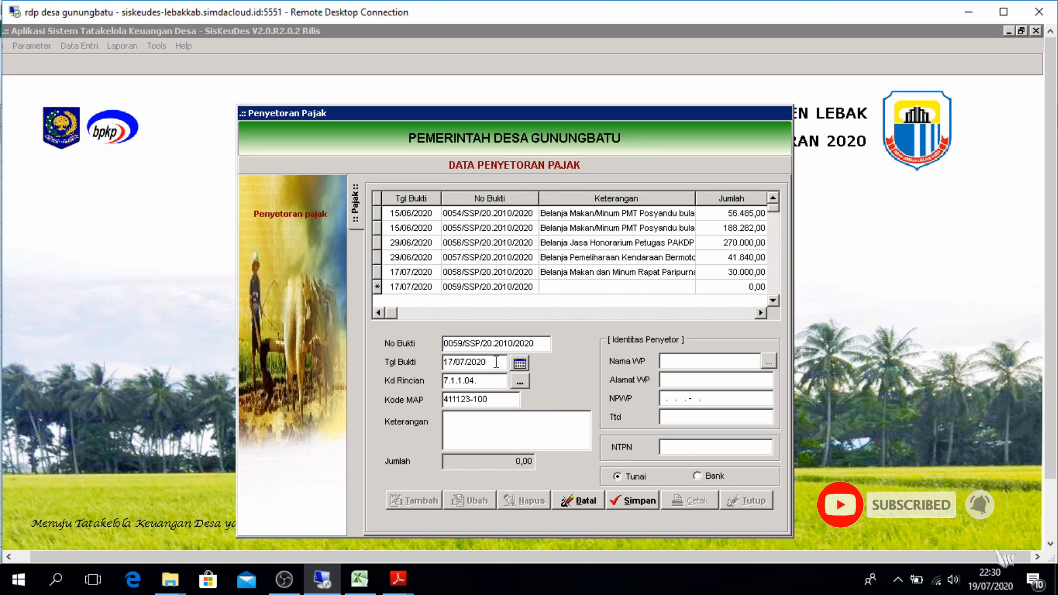
left_click(489, 399)
double_click(439, 405)
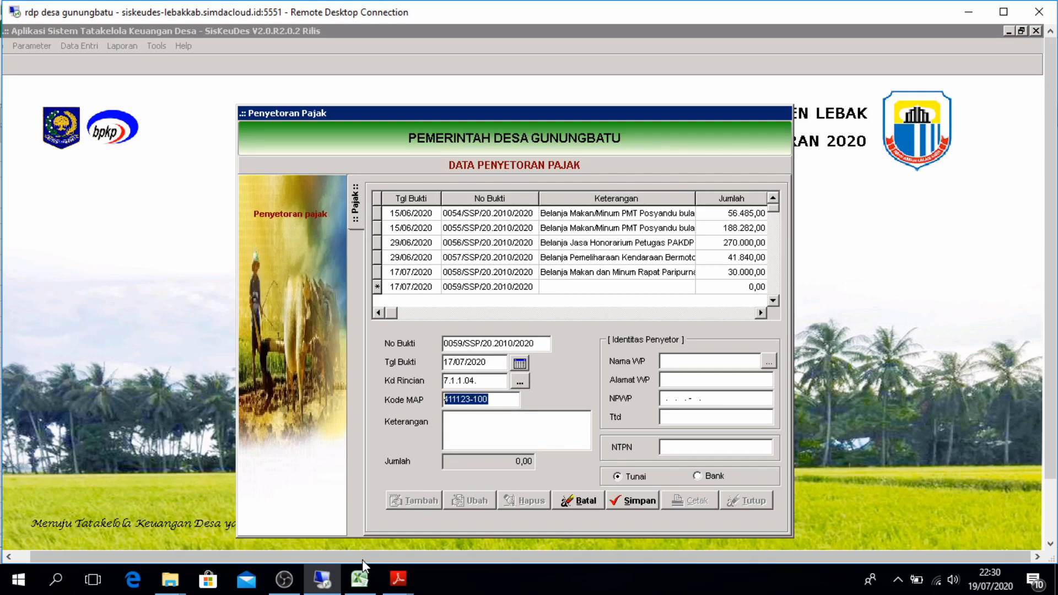
left_click(359, 580)
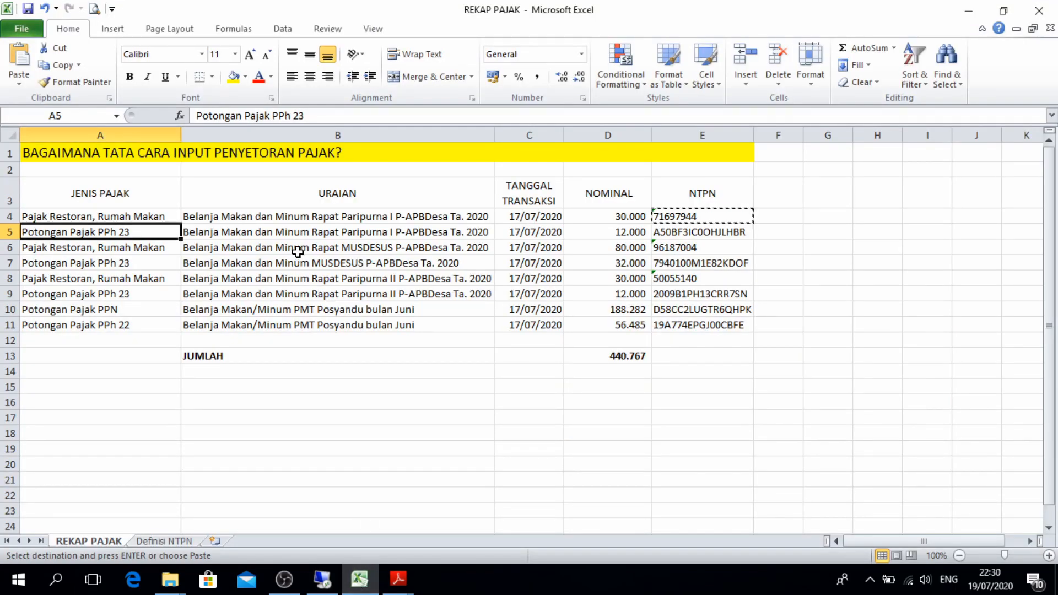
Paste the Paripurna I description from cell B5 into deposit 0059's Keterangan
left_click(292, 238)
key("ctrl+c")
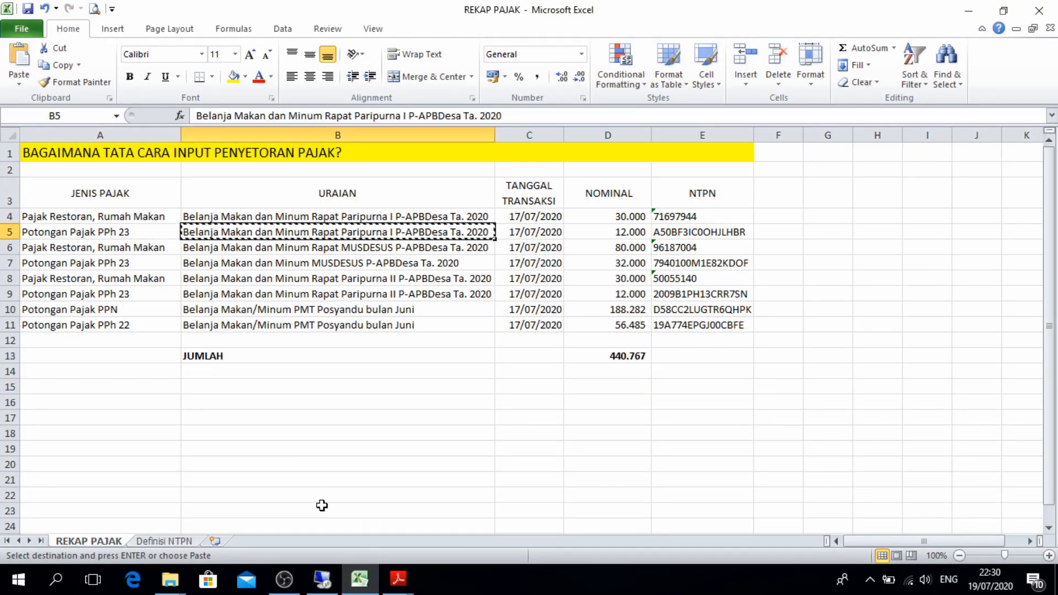
left_click(322, 583)
left_click(476, 416)
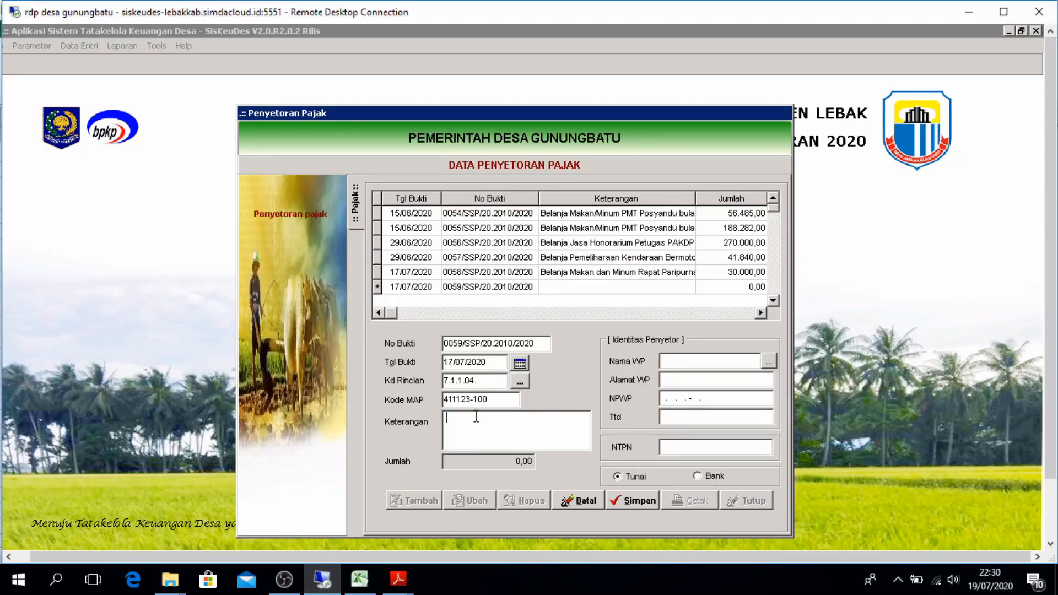
key("ctrl+v")
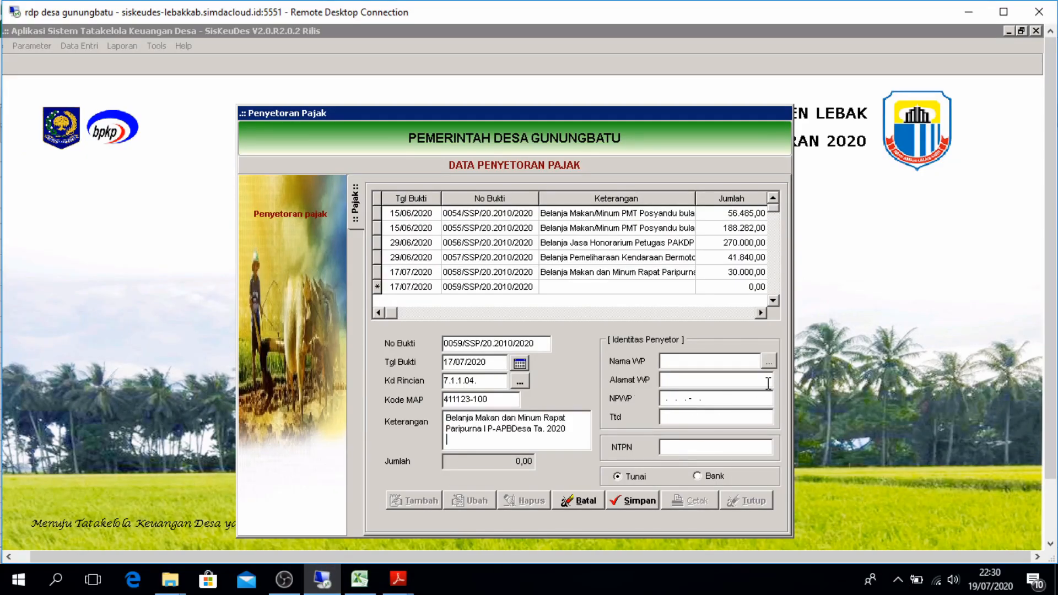
Choose the treasurer's second NPWP entry as the depositor
left_click(768, 361)
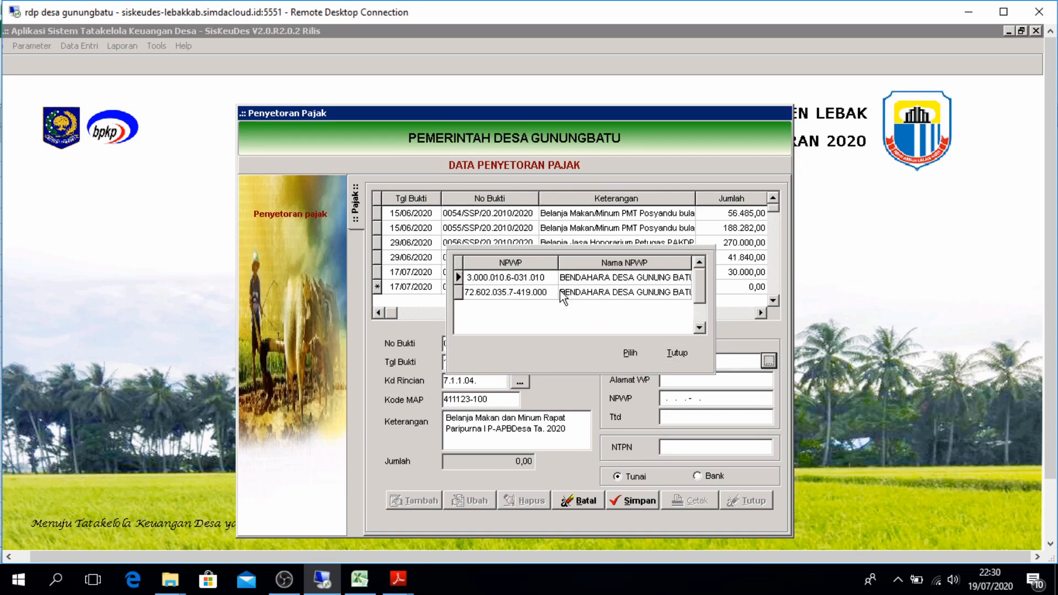
left_click(537, 296)
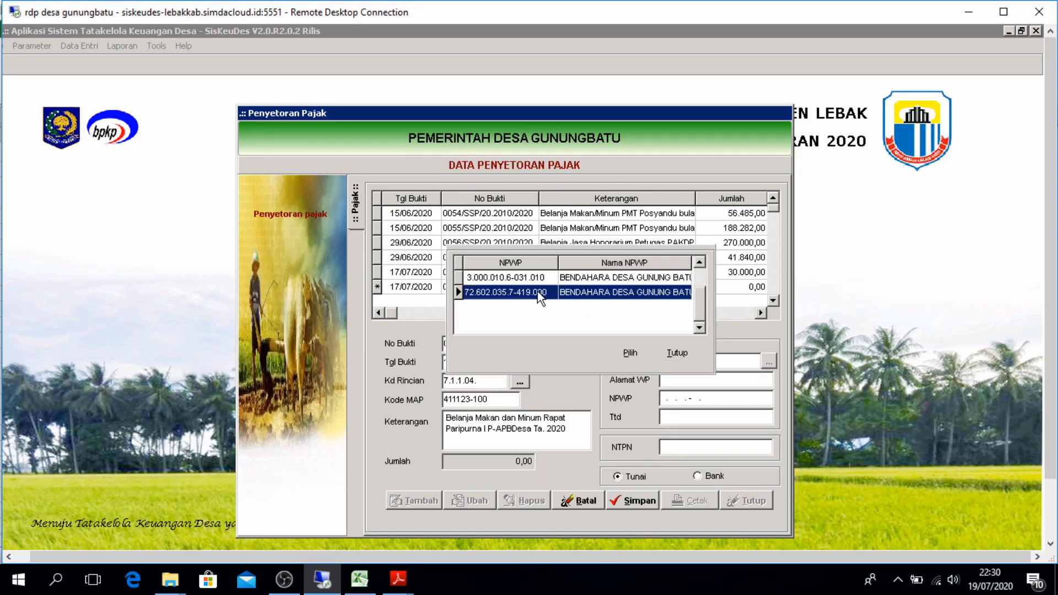
left_click(617, 355)
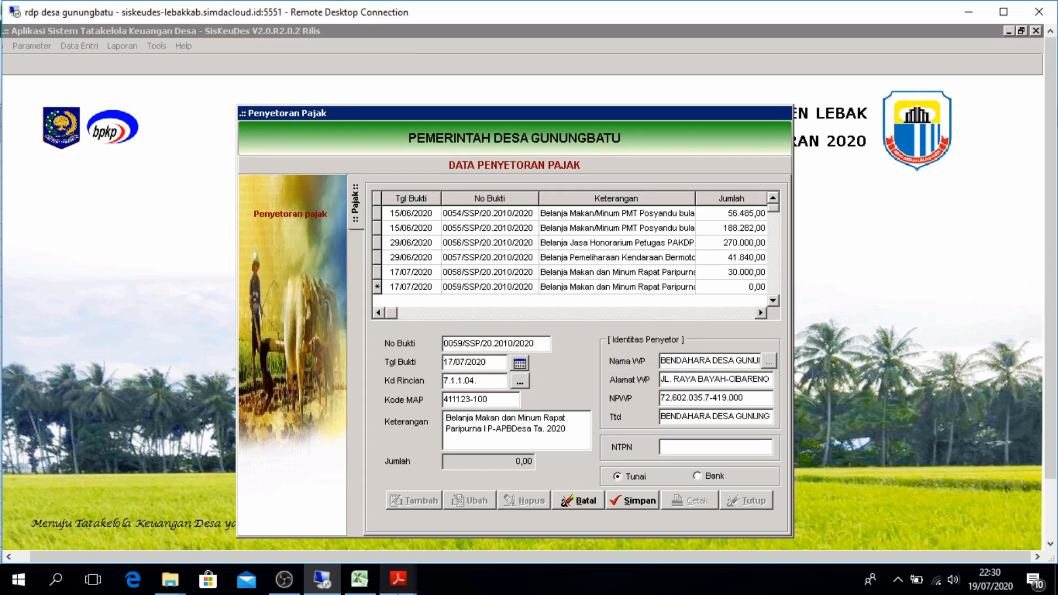
mouse_move(322, 576)
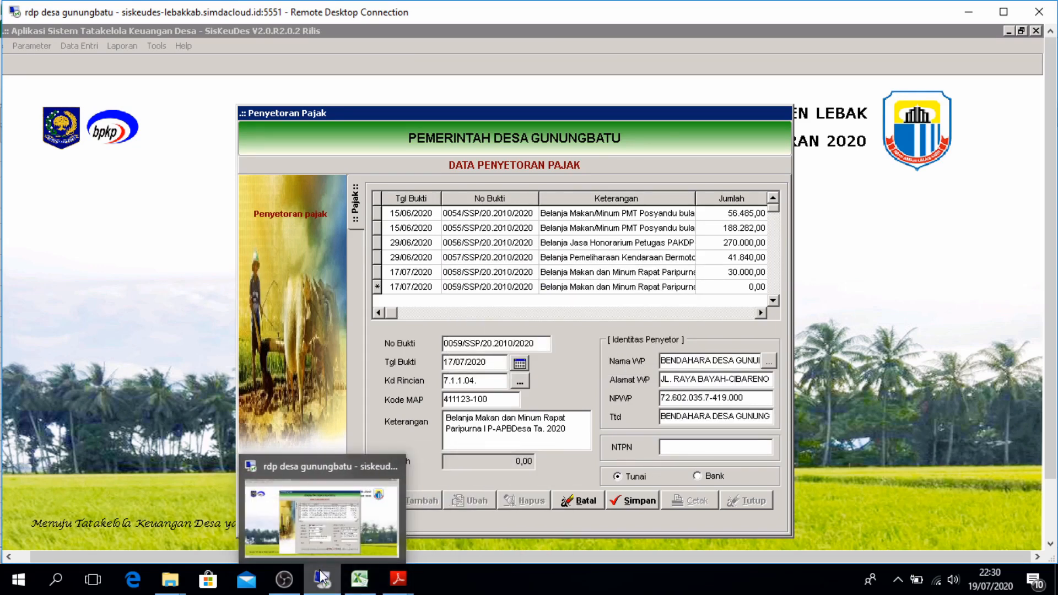
left_click(360, 579)
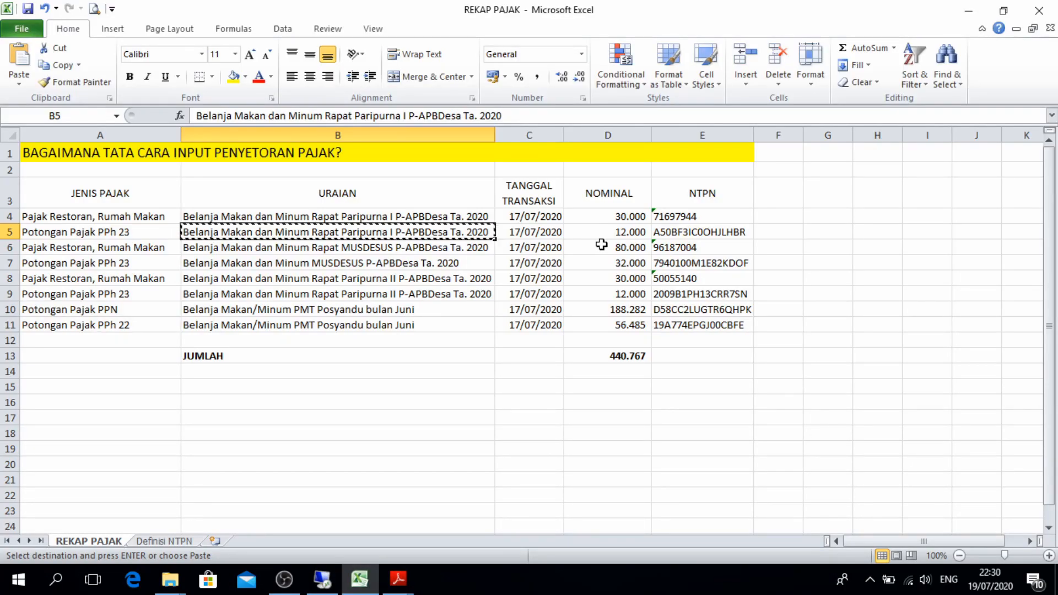
left_click(706, 233)
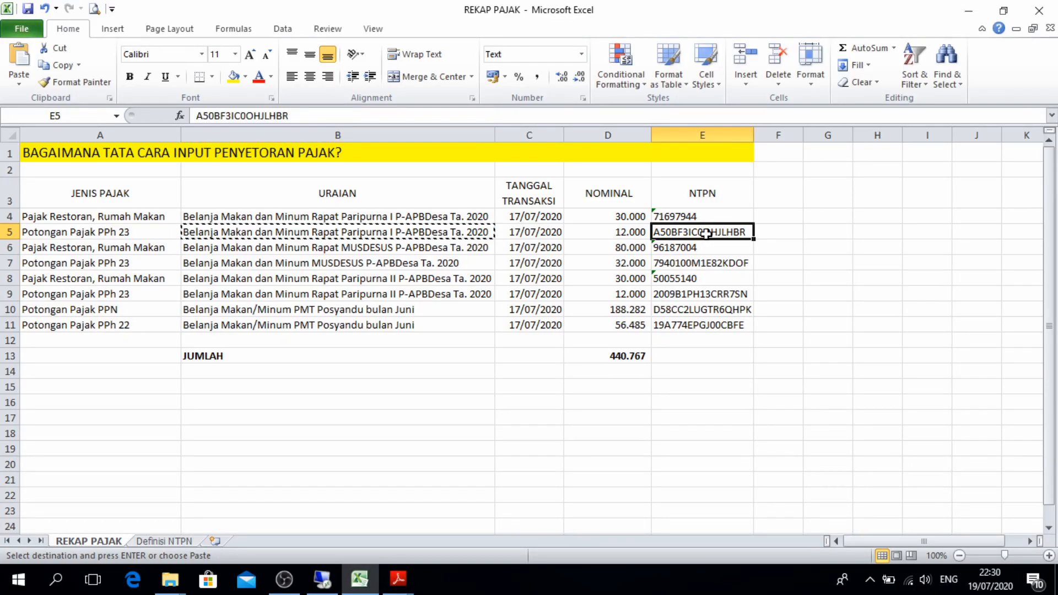
key("ctrl+c")
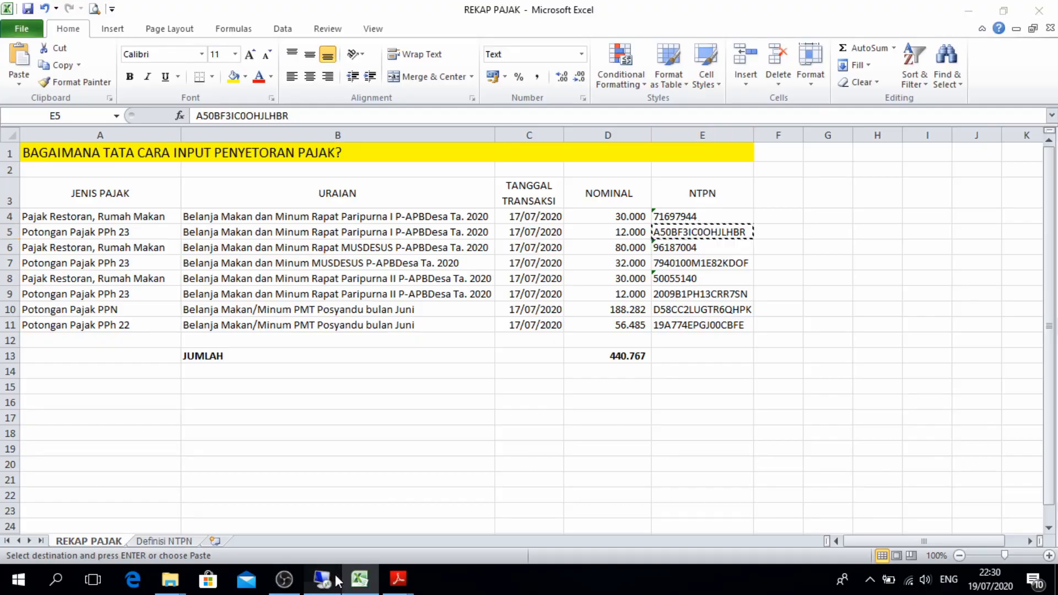
left_click(322, 579)
left_click(676, 446)
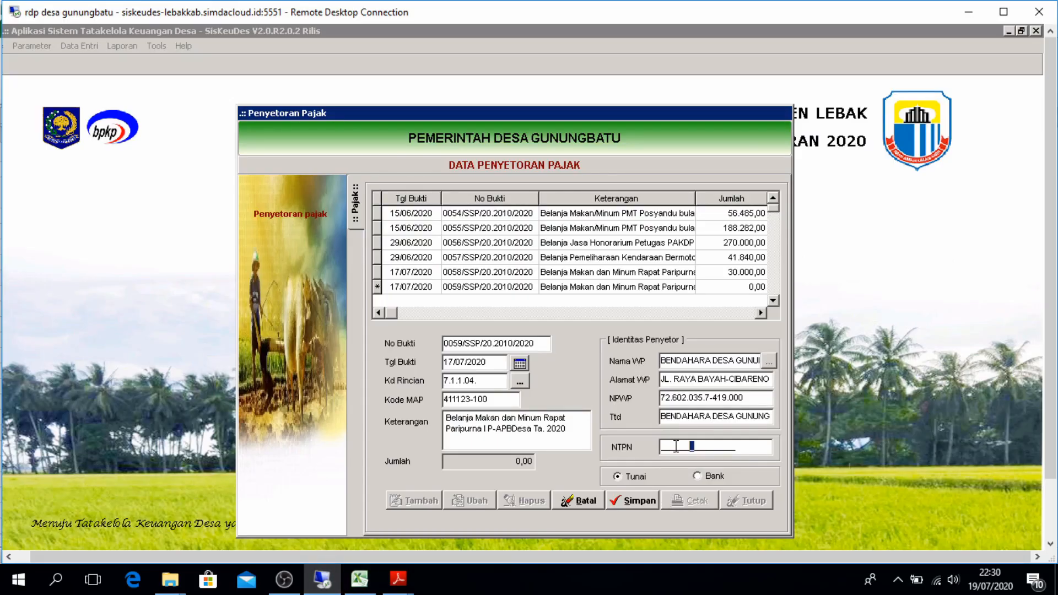
key("ctrl+v")
key("ctrl+a")
key("ctrl+v")
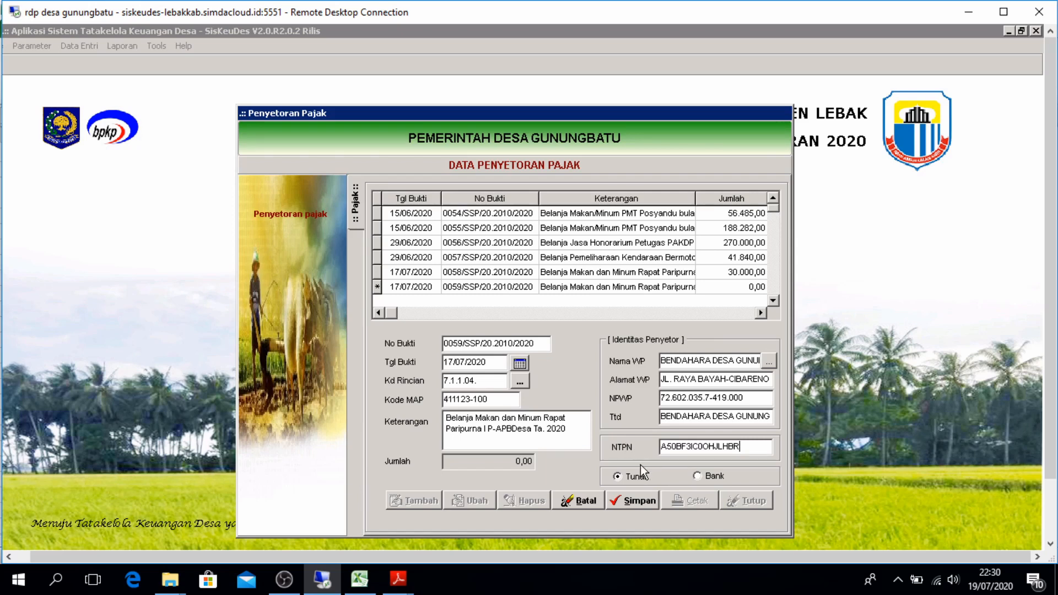
left_click(650, 500)
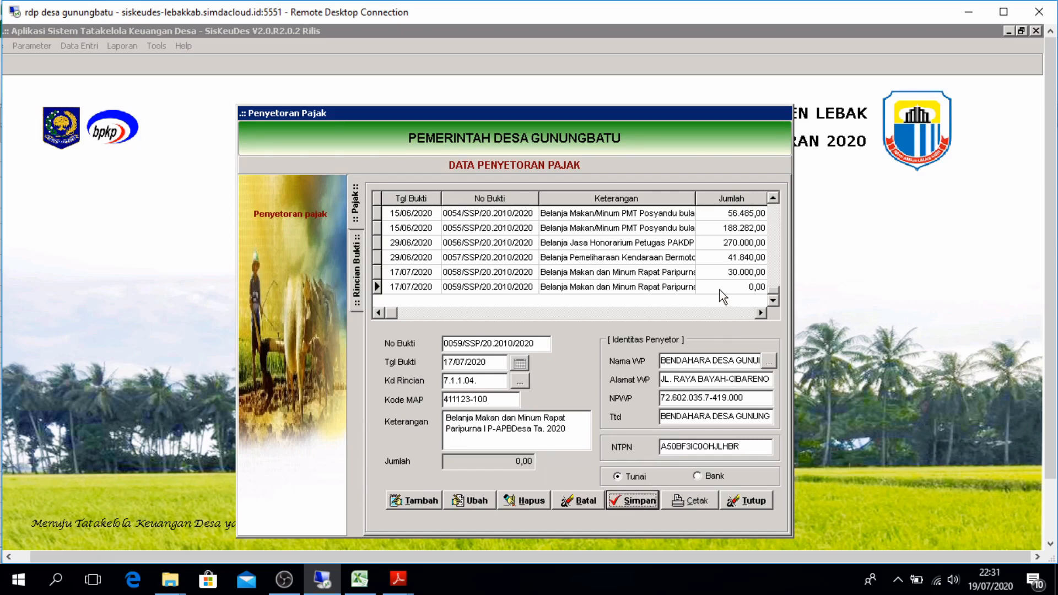
Add PPh Pasal 23 receipt 00195/KWT/20.2010/2020 as a detail line of deposit 0059 (12.000,00)
double_click(720, 290)
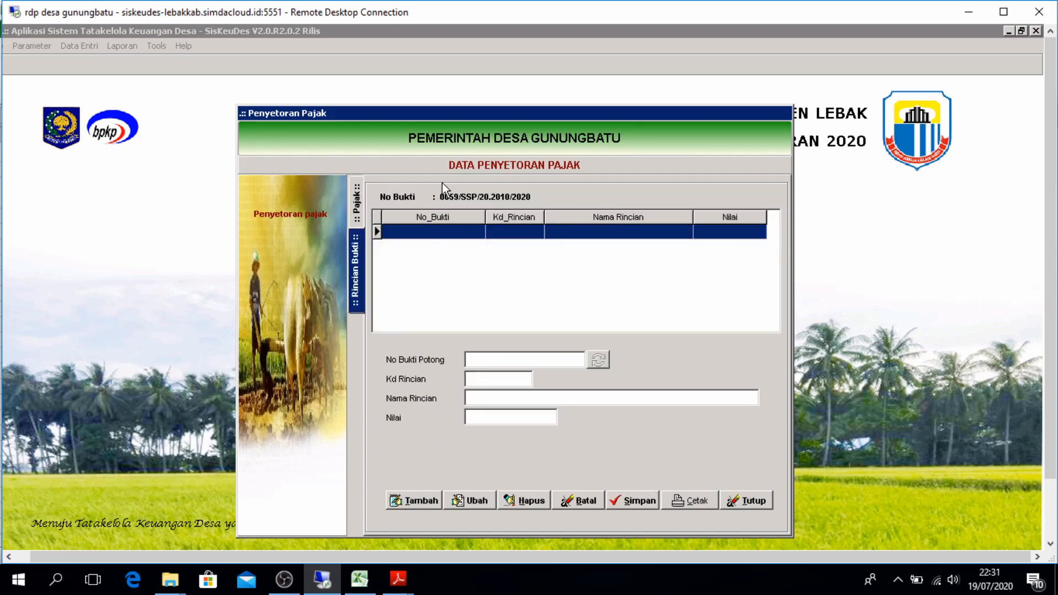
left_click(356, 206)
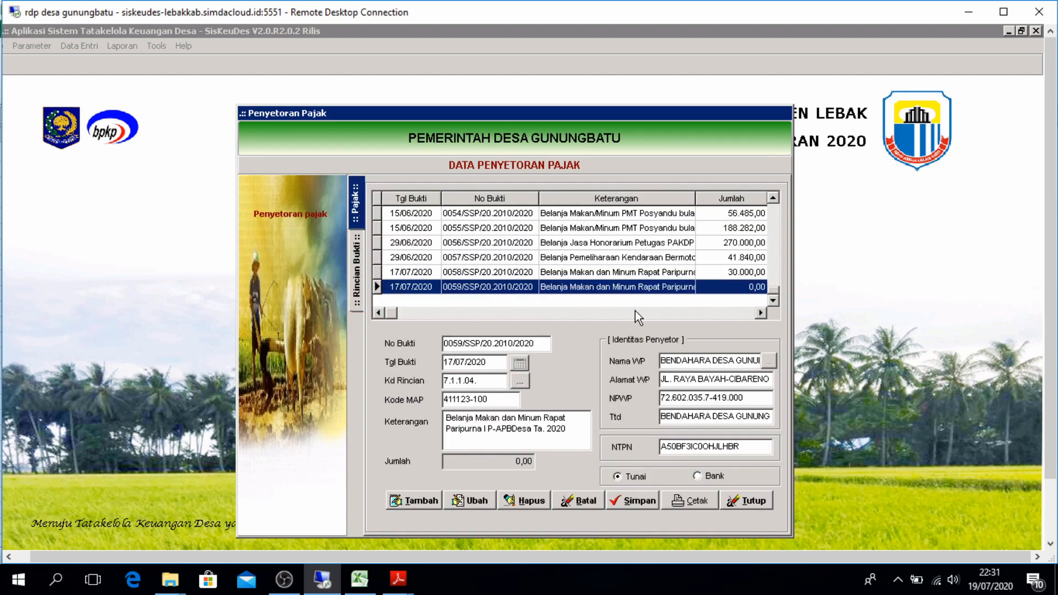
double_click(724, 289)
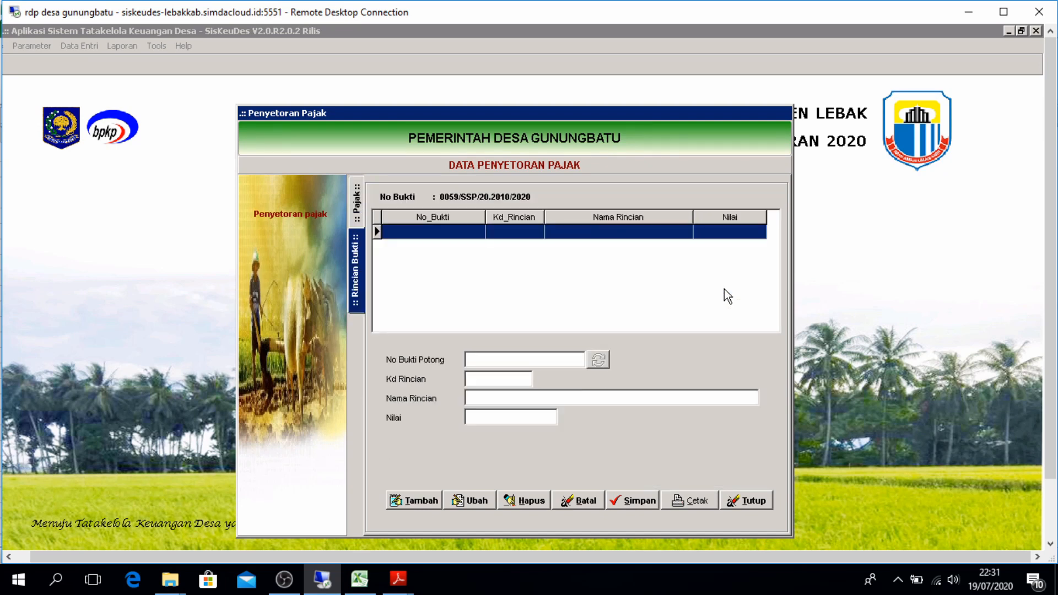
left_click(399, 501)
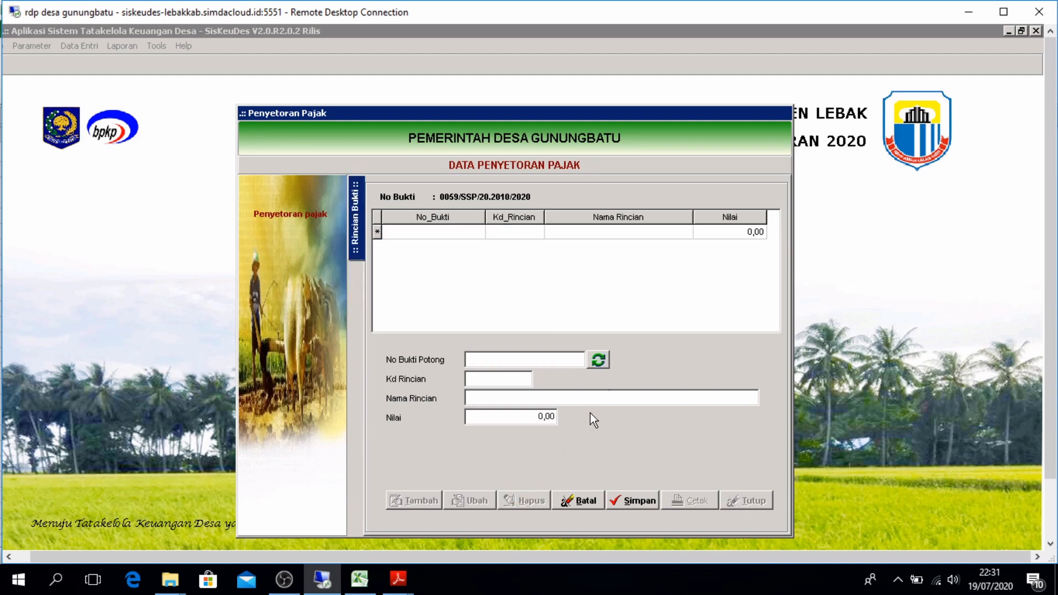
left_click(606, 364)
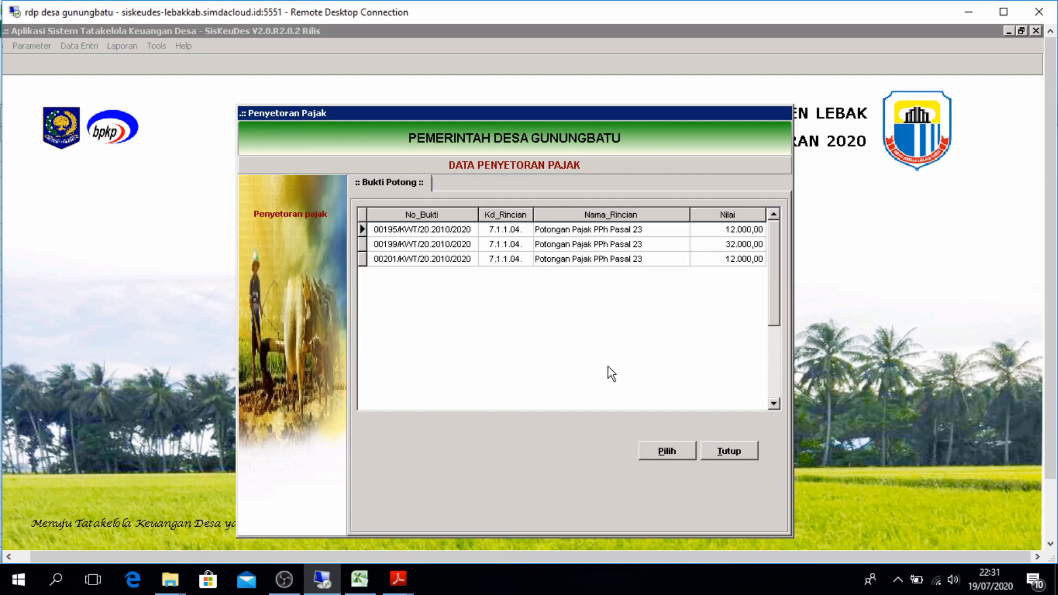
left_click(692, 227)
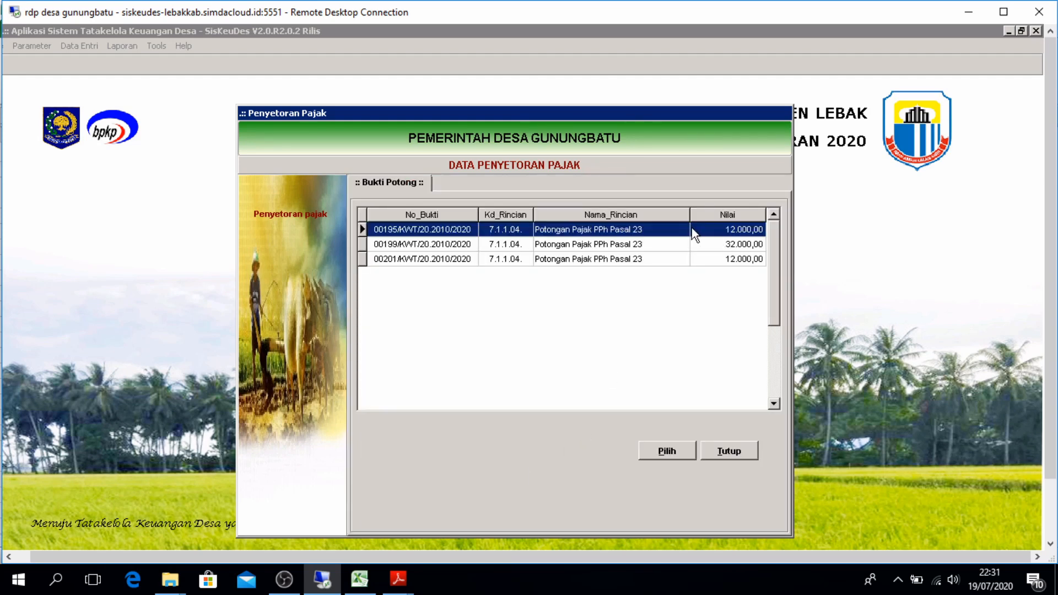
left_click(655, 455)
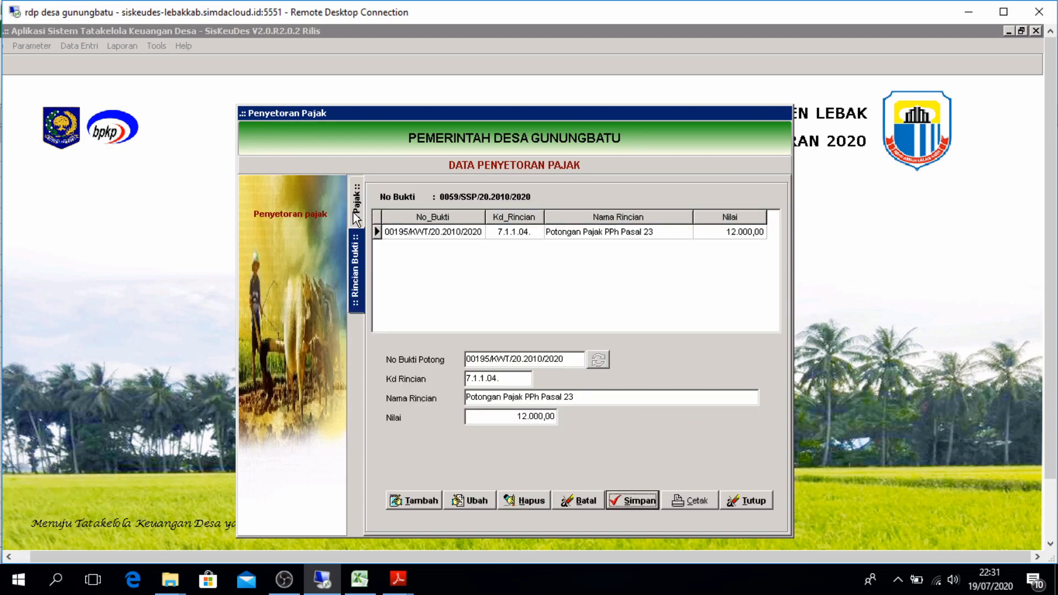
left_click(357, 210)
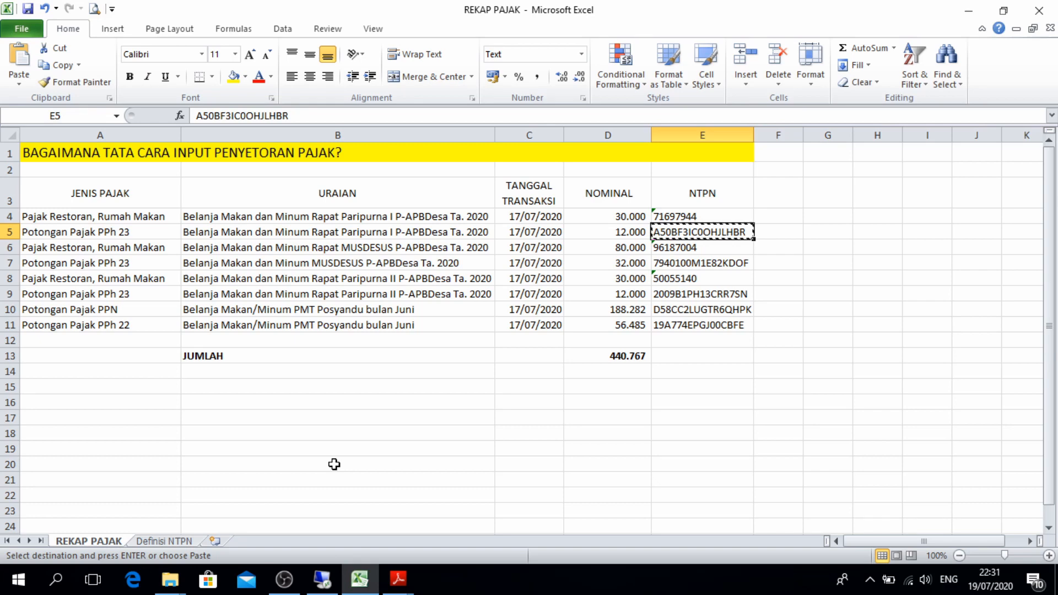
Set account 7.1.2.01 Pajak Restoran, Rumah Makan with MAP code 411124104
left_click(323, 578)
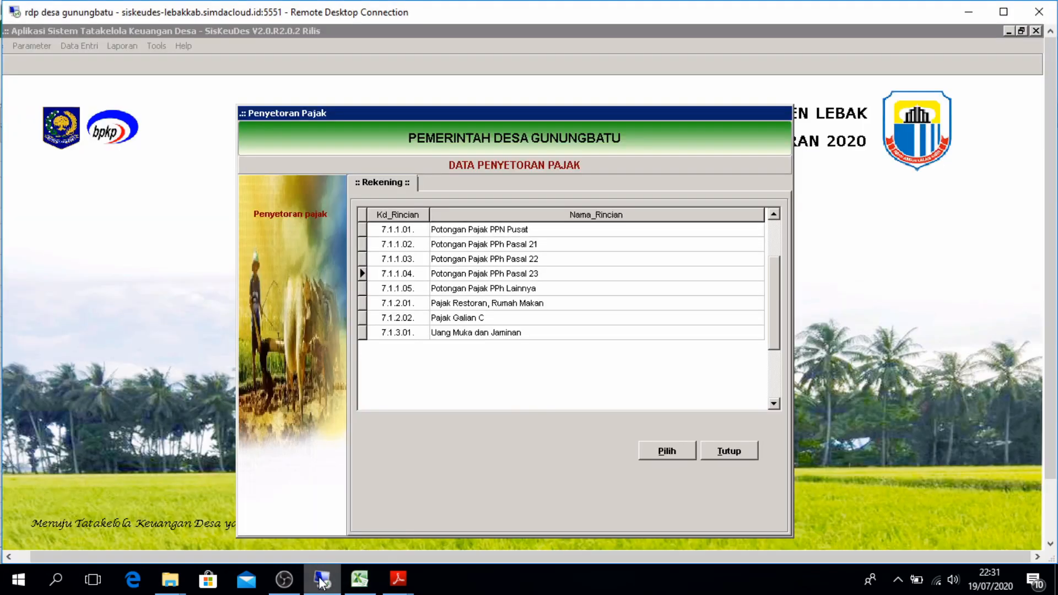
left_click(666, 449)
left_click(448, 401)
type("411124104")
key("Tab")
Enter the MUSDESUS meal description from cell B6 and choose the village treasurer as depositor
key("ctrl+v")
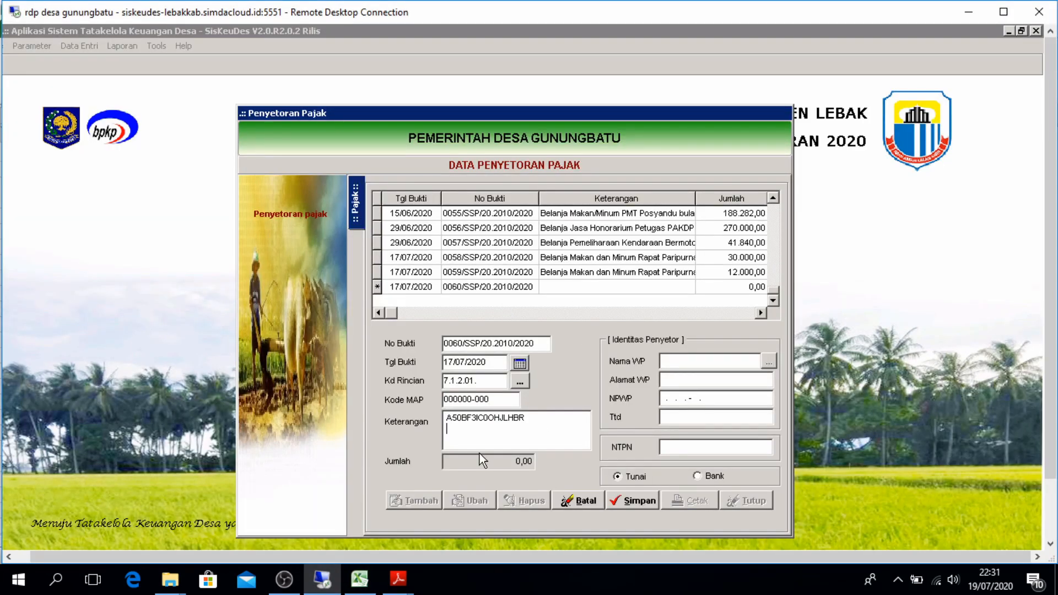
left_click(360, 579)
left_click(254, 247)
key("ctrl+c")
left_click(322, 579)
key("ctrl+a")
key("ctrl+v")
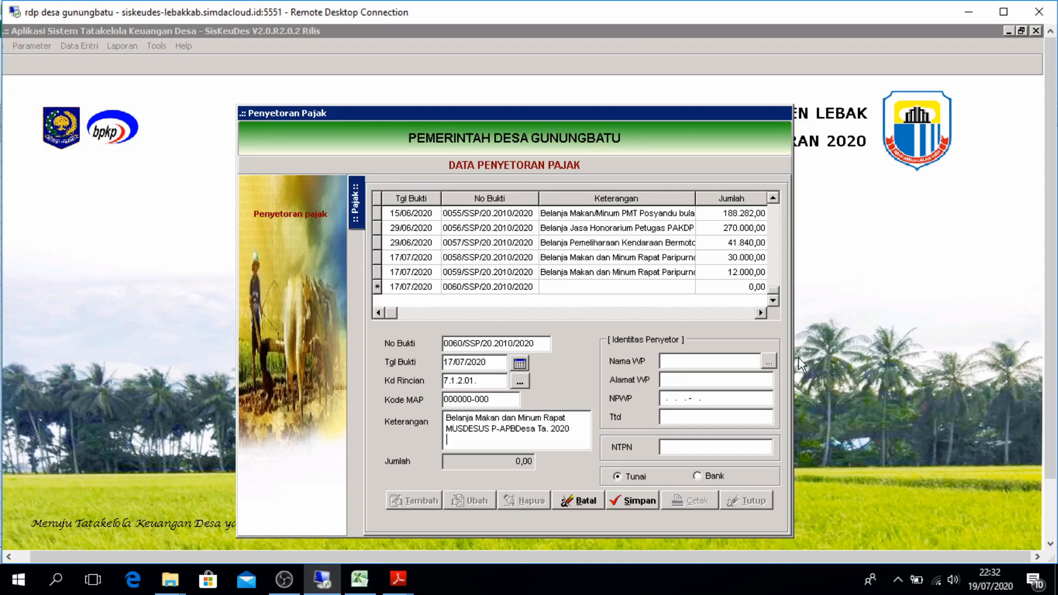
left_click(769, 361)
double_click(579, 277)
left_click(360, 579)
left_click(677, 246)
key("ctrl+c")
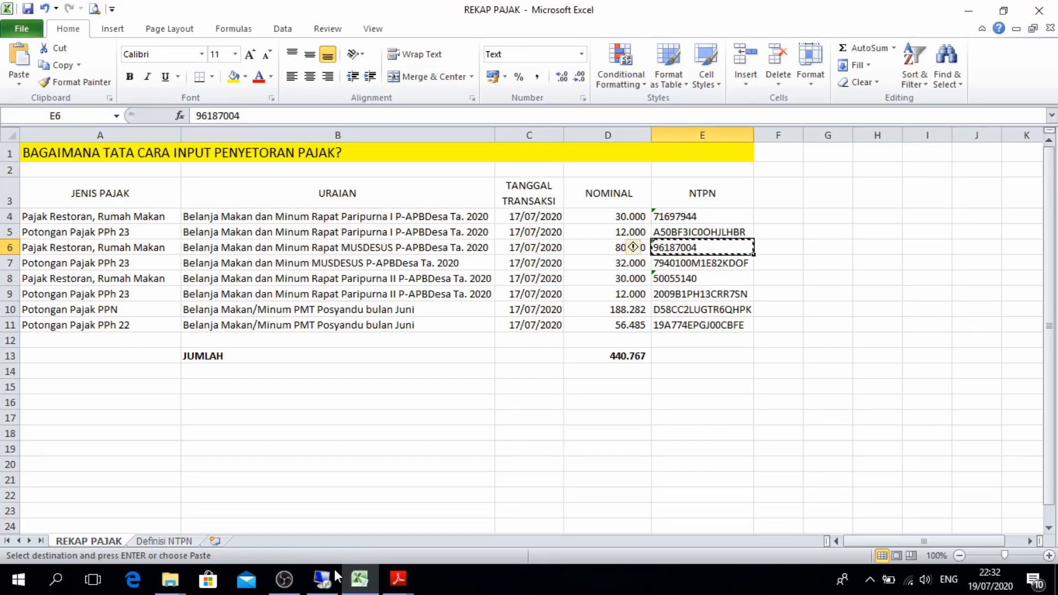
left_click(322, 579)
left_click(664, 449)
key("ctrl+v")
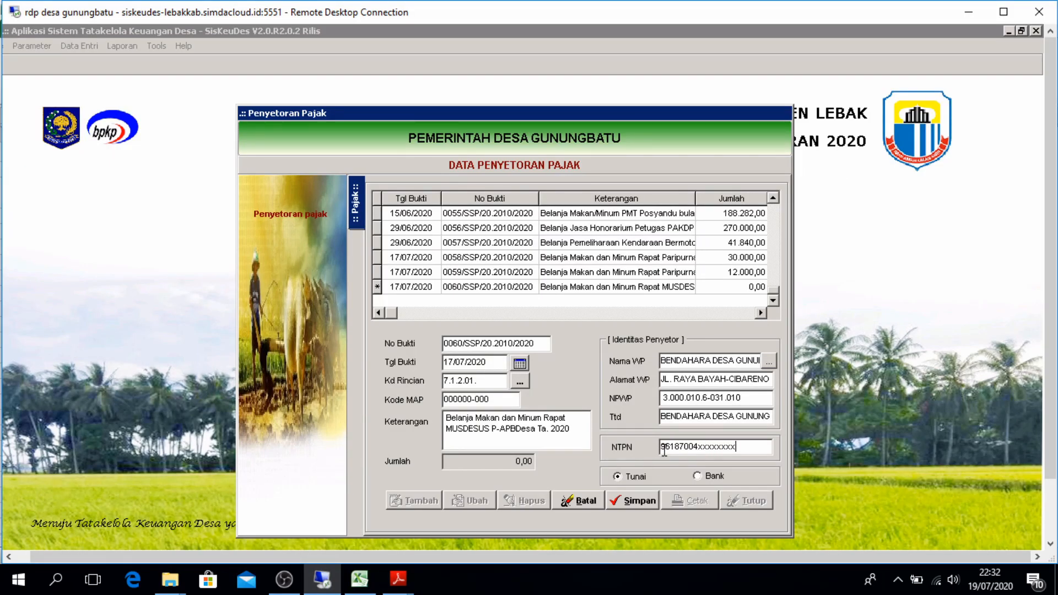
left_click(634, 500)
left_click(599, 360)
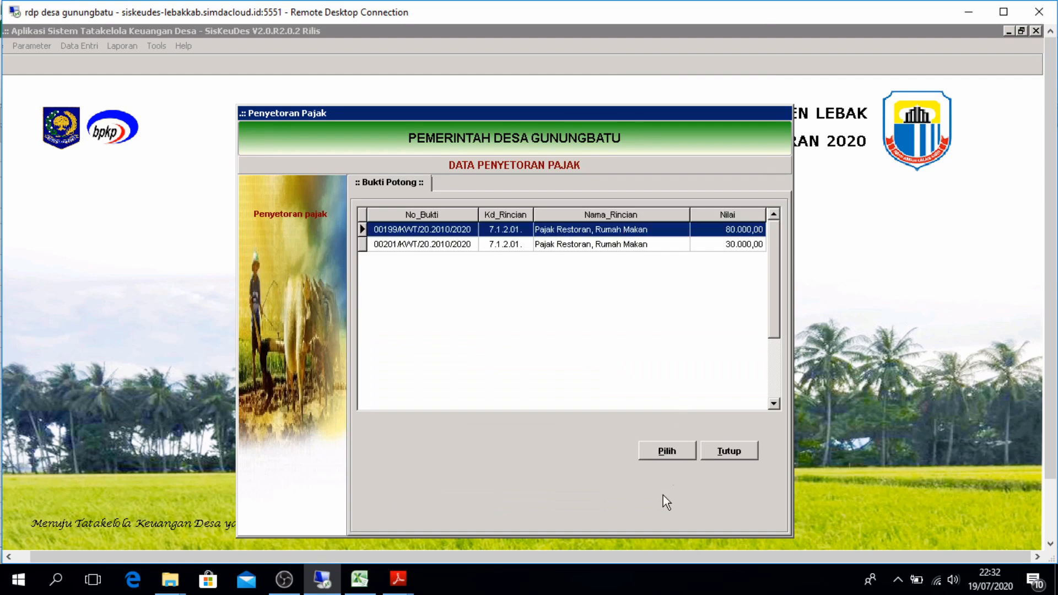
left_click(666, 449)
Save receipt 00199/KWT/20.2010/2020 for deposit 0060, then start a PPh Pasal 23 deposit dated 17/07/2020
left_click(633, 501)
left_click(414, 501)
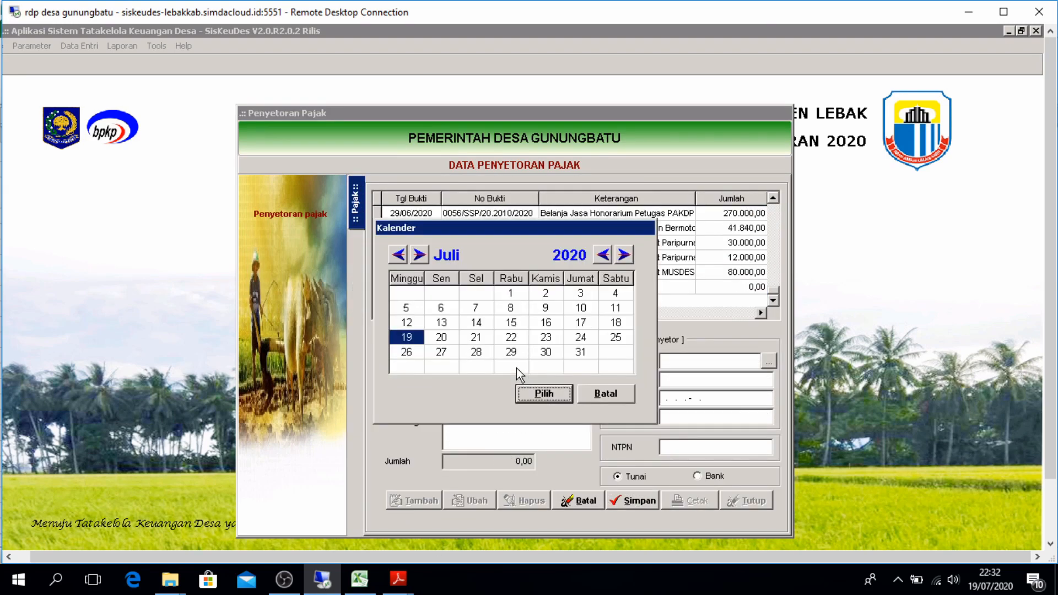
left_click(580, 351)
left_click(544, 393)
double_click(558, 278)
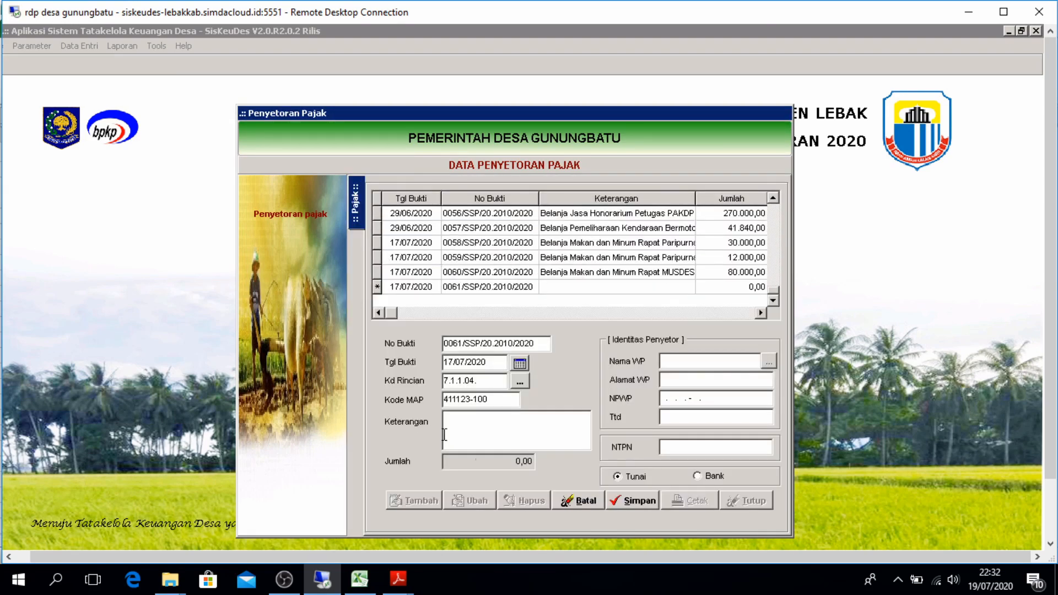
Fill Keterangan with the MUSDESUS meal description copied from REKAP PAJAK cells A7/B7
left_click(359, 579)
left_click(107, 265)
key("ctrl+c")
left_click(323, 579)
key("ctrl+v")
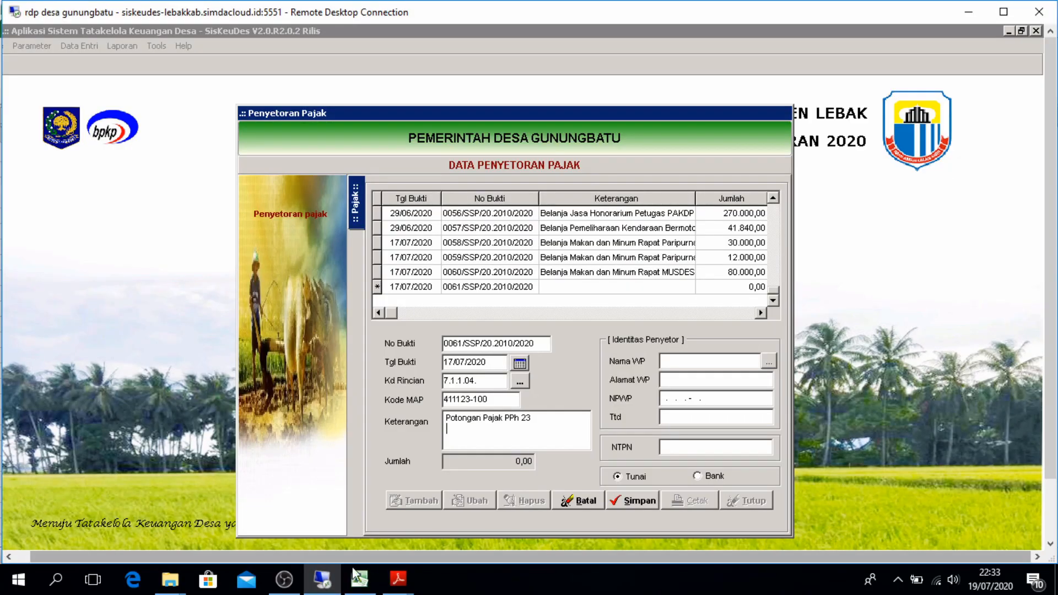
left_click(360, 579)
left_click(224, 264)
left_click(322, 579)
key("ctrl+a")
key("ctrl+v")
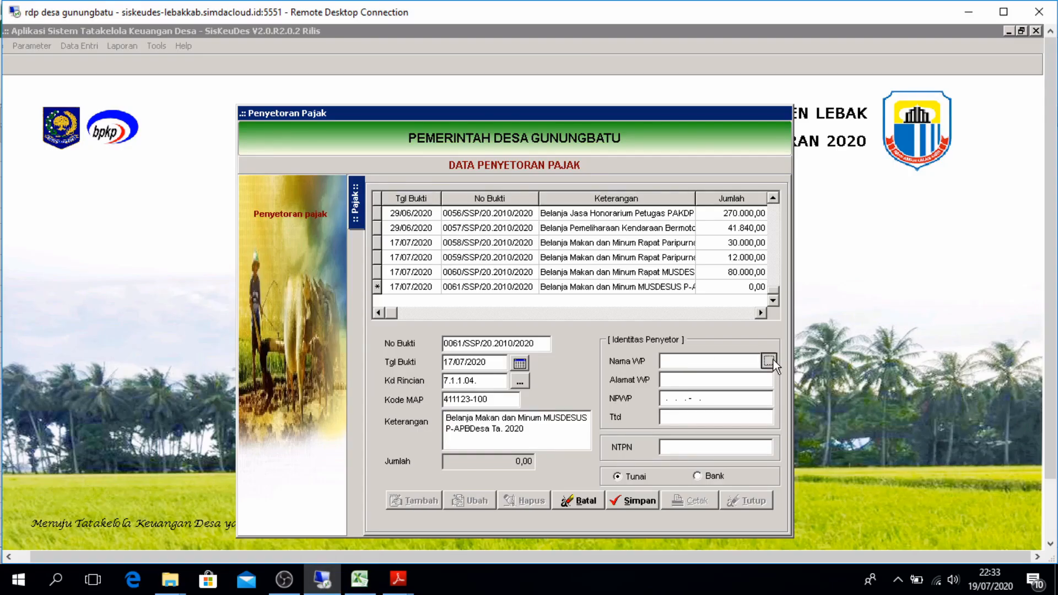
Set the village treasurer as depositor, paste the NTPN from E7, and save deposit 0061
left_click(768, 361)
left_click(630, 352)
left_click(366, 539)
key("ctrl+c")
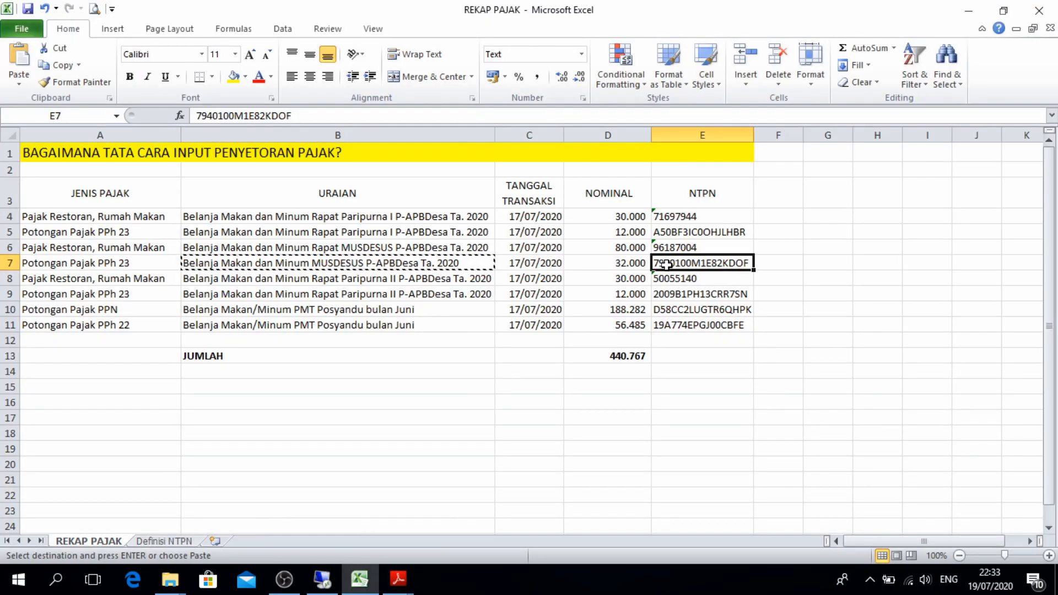
left_click(322, 579)
left_click(715, 447)
key("ctrl+v")
left_click(632, 505)
Attach receipt 00199/KWT for 32.000 to deposit 0061 and return to the deposit list
left_click(413, 501)
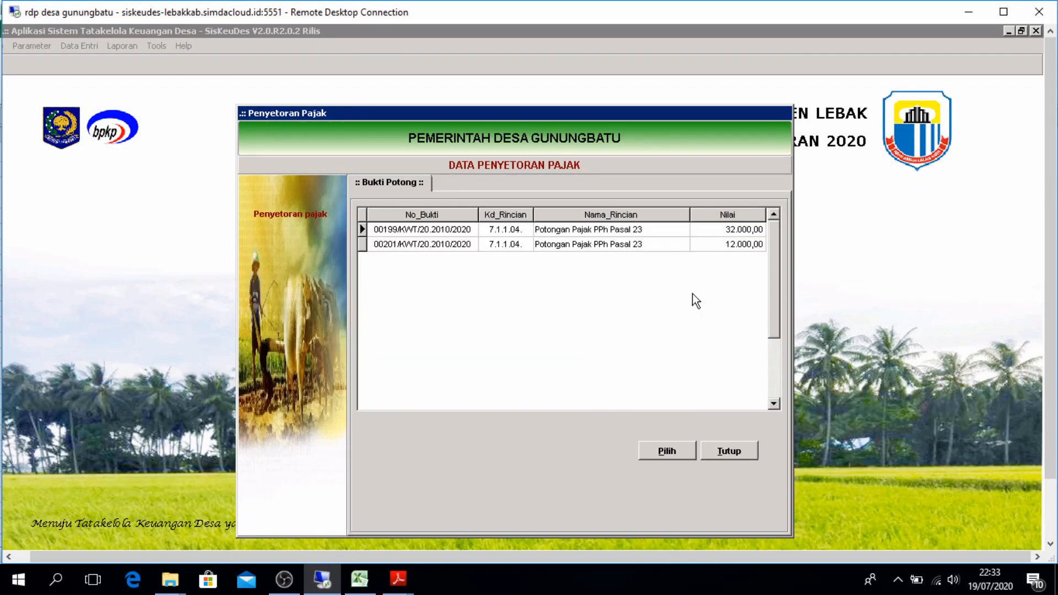
left_click(668, 449)
left_click(628, 502)
left_click(356, 203)
Start deposit 0062 dated 17/07/2020 on tax account 7.1.2.01
left_click(415, 501)
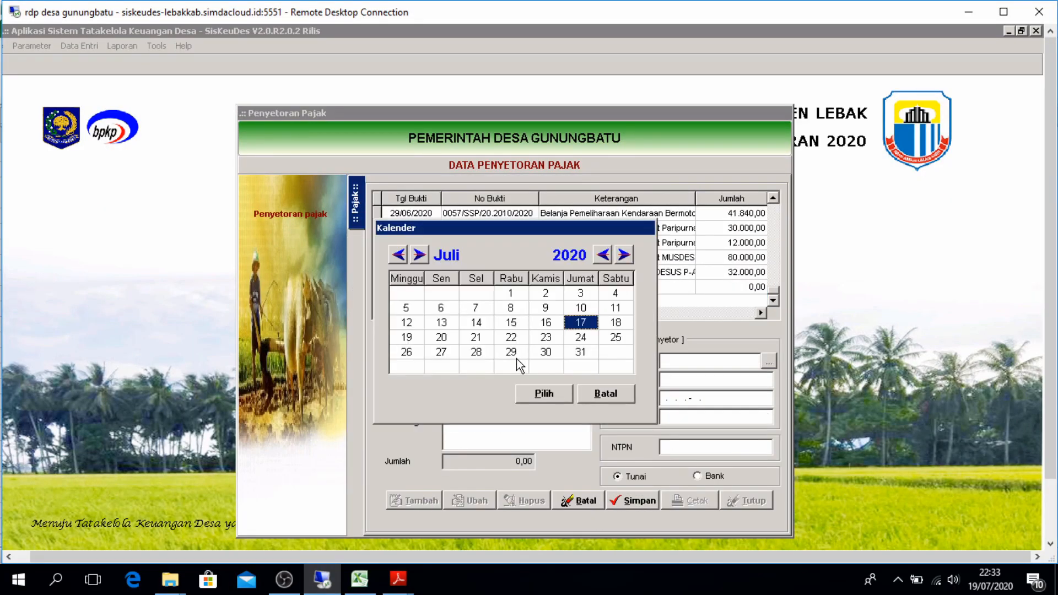
left_click(548, 392)
left_click(515, 381)
left_click(476, 302)
double_click(476, 302)
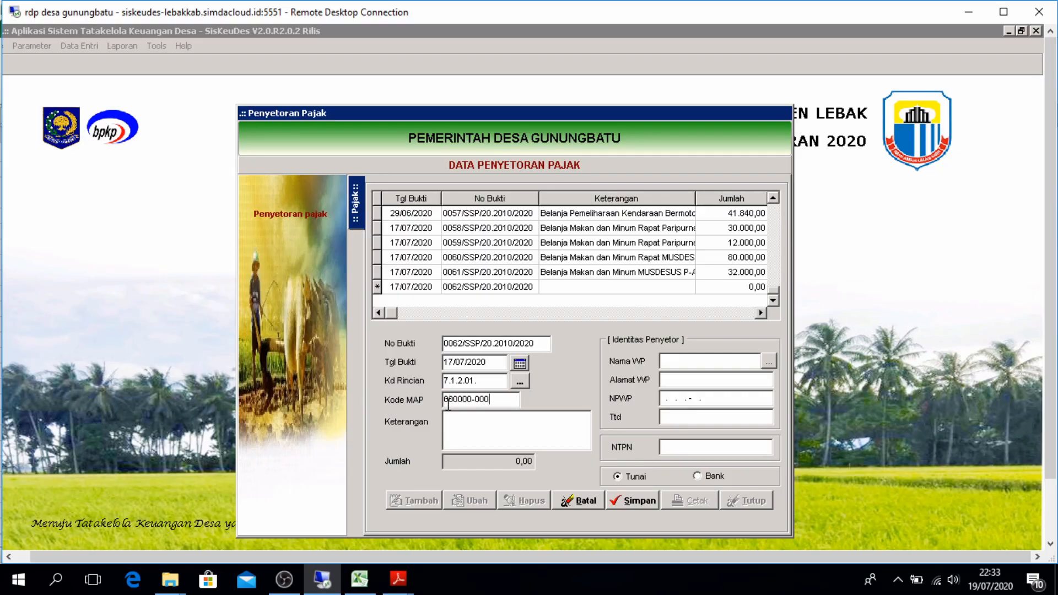
Paste the Paripurna II meeting meal description from cell B8 into Keterangan
left_click(337, 529)
left_click(237, 277)
key("ctrl+c")
left_click(322, 579)
left_click(460, 430)
key("ctrl+v")
left_click(769, 361)
left_click(626, 353)
left_click(359, 578)
key("Right")
key("Right")
key("Right")
key("ctrl+c")
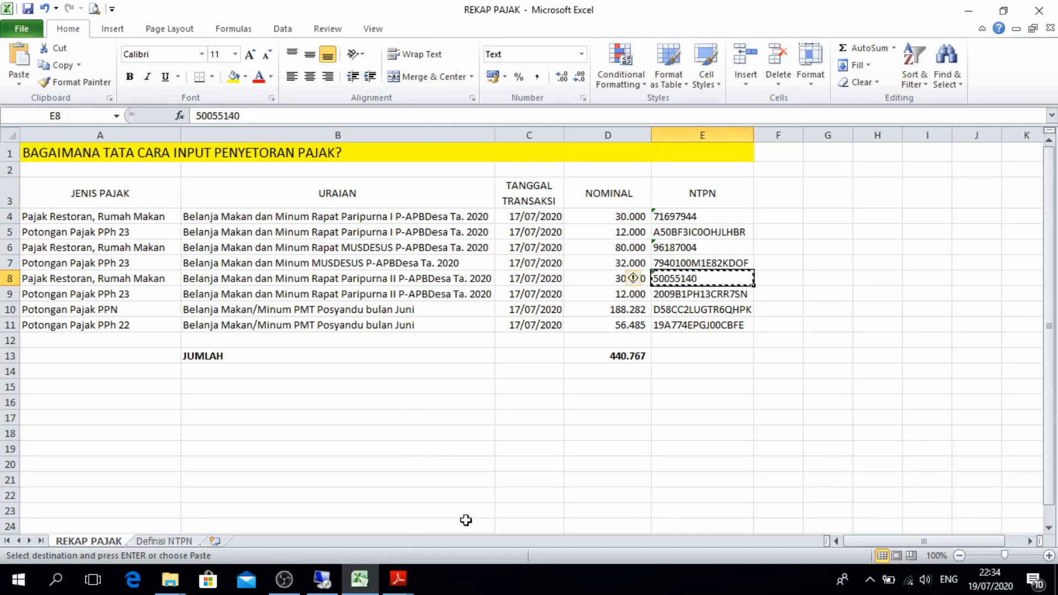
left_click(322, 579)
left_click(666, 448)
key("ctrl+v")
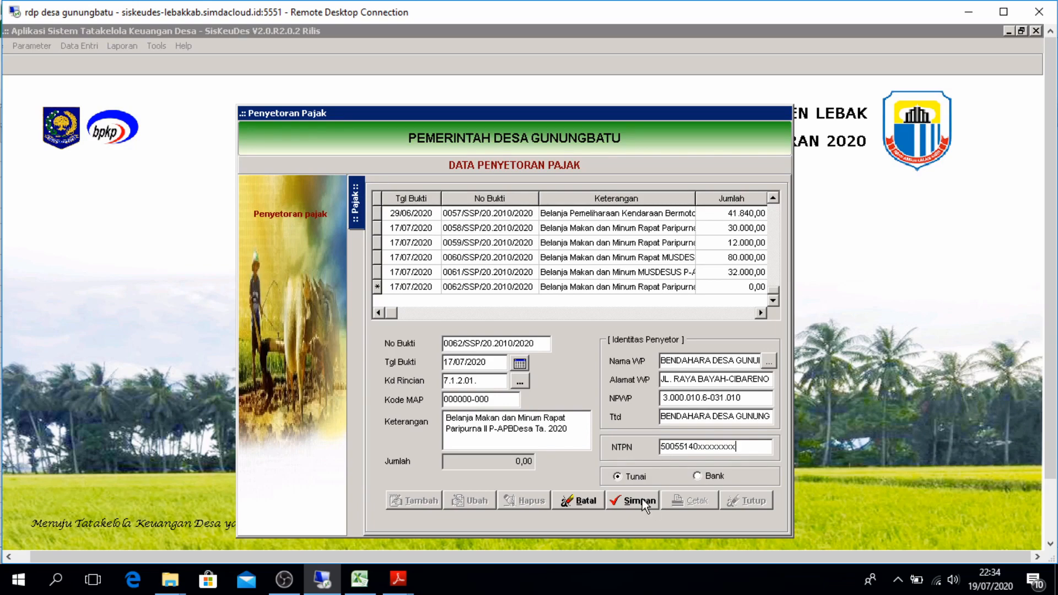
left_click(639, 499)
Fill in and save the withholding receipt details for deposit 0062
left_click(609, 360)
left_click(632, 500)
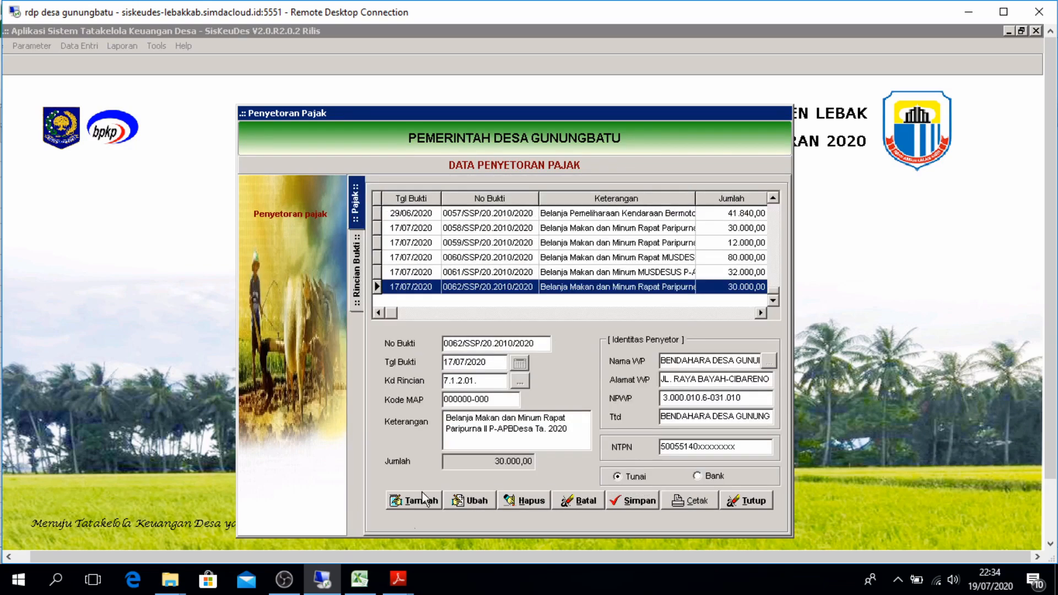
left_click(415, 500)
Start deposit 0063 on account 7.1.1.04 PPh Pasal 23 and paste the NTPN from E9
left_click(556, 392)
double_click(498, 273)
left_click(359, 579)
key("Down")
key("ctrl+c")
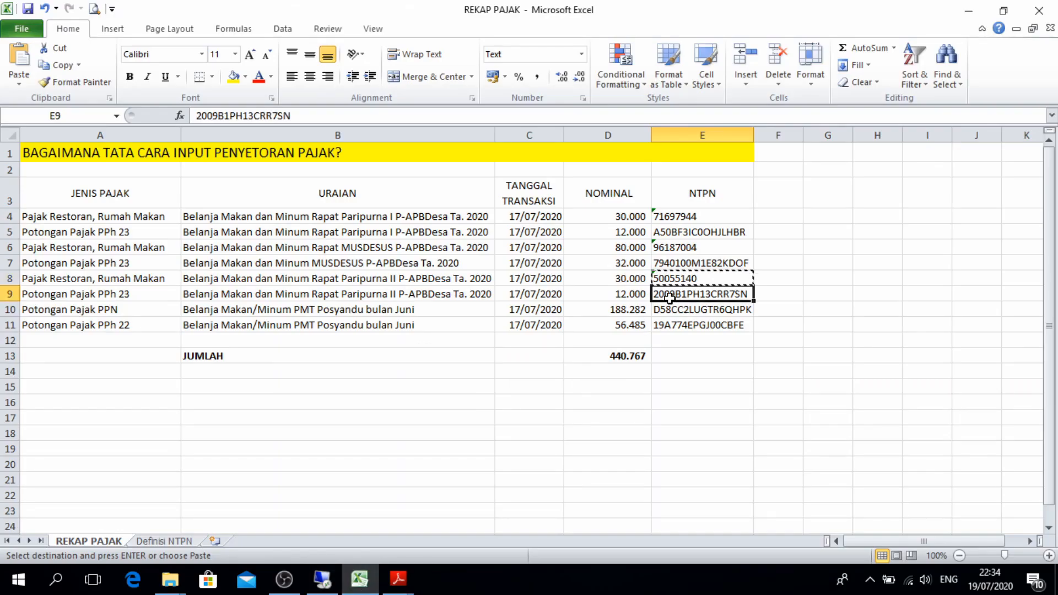
left_click(322, 579)
key("ctrl+v")
Copy the Paripurna II description and the E9 NTPN from the recap sheet for deposit 0063
left_click(359, 578)
left_click(325, 298)
key("ctrl+c")
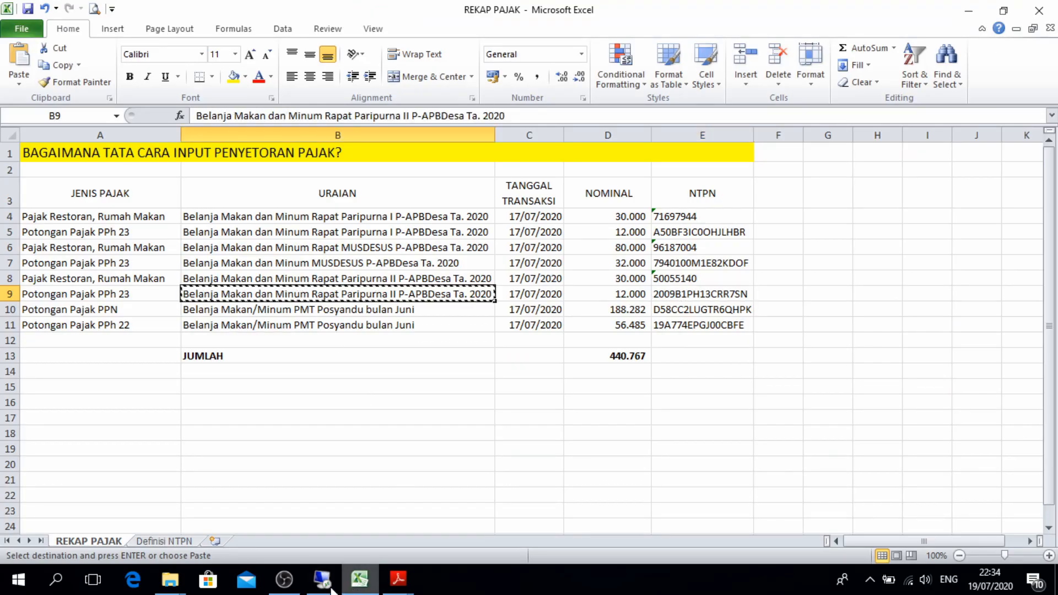
left_click(322, 579)
left_click(359, 579)
left_click(653, 292)
left_click(448, 274)
key("ctrl+c")
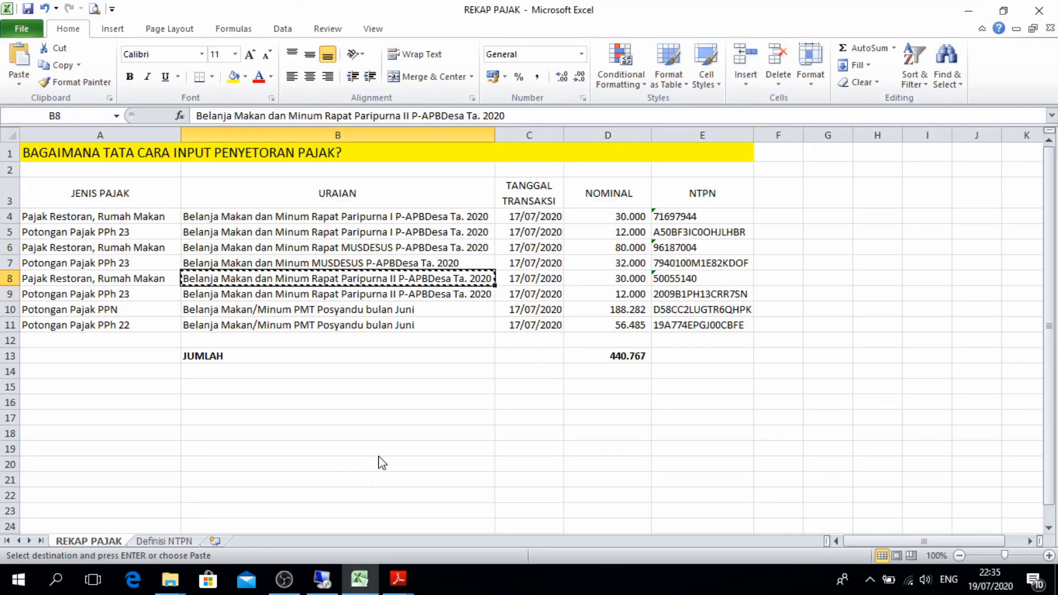
left_click(318, 585)
left_click(359, 578)
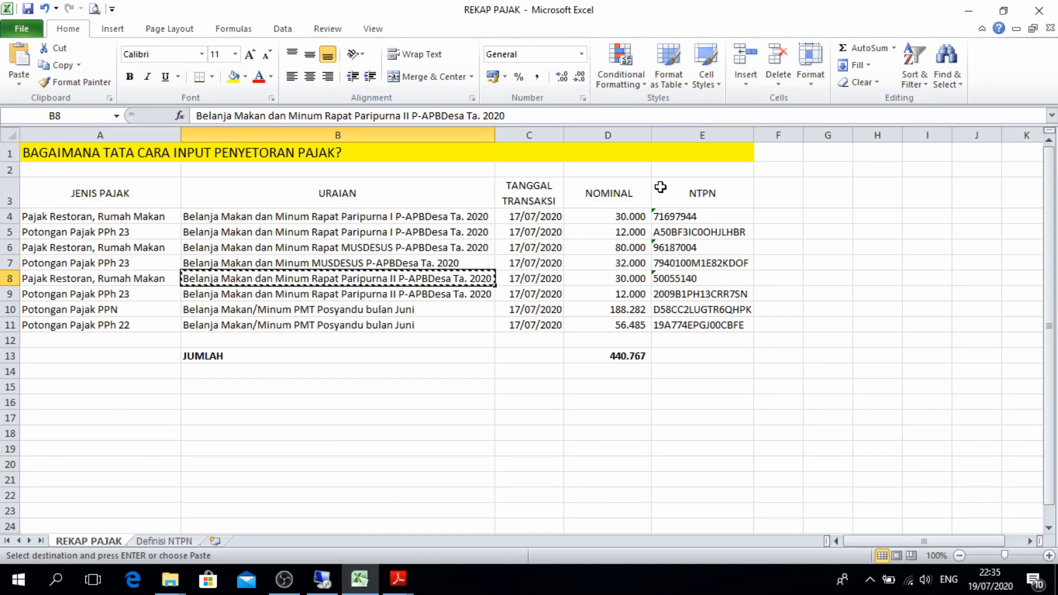
left_click(694, 297)
key("ctrl+c")
left_click(322, 579)
Choose the village treasurer, paste the NTPN, save deposit 0063, and add its 12.000,00 receipt
left_click(769, 360)
double_click(608, 292)
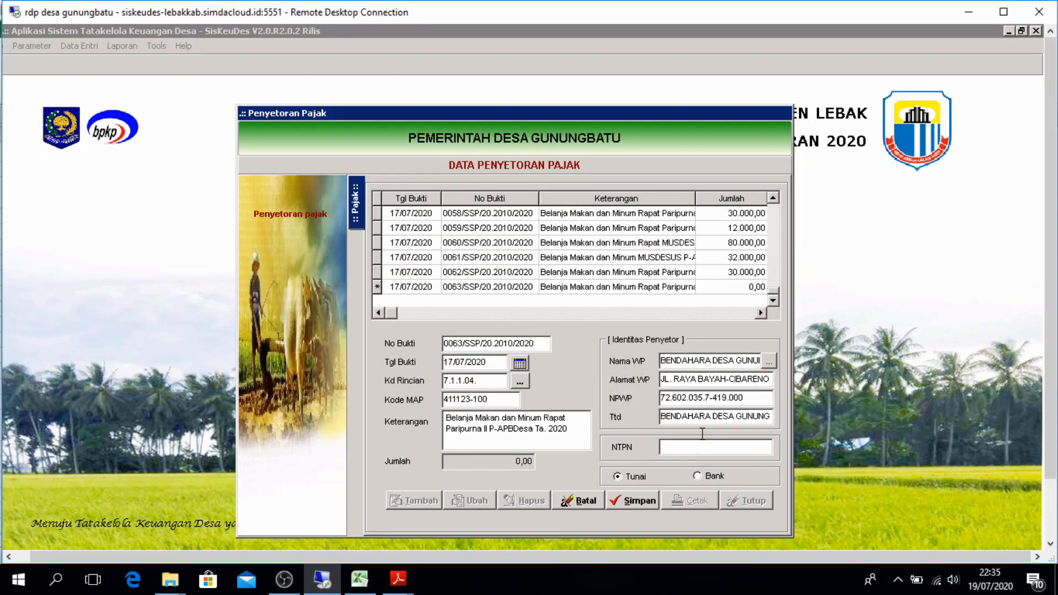
left_click(716, 447)
key("ctrl+v")
left_click(633, 500)
left_click(596, 368)
double_click(567, 230)
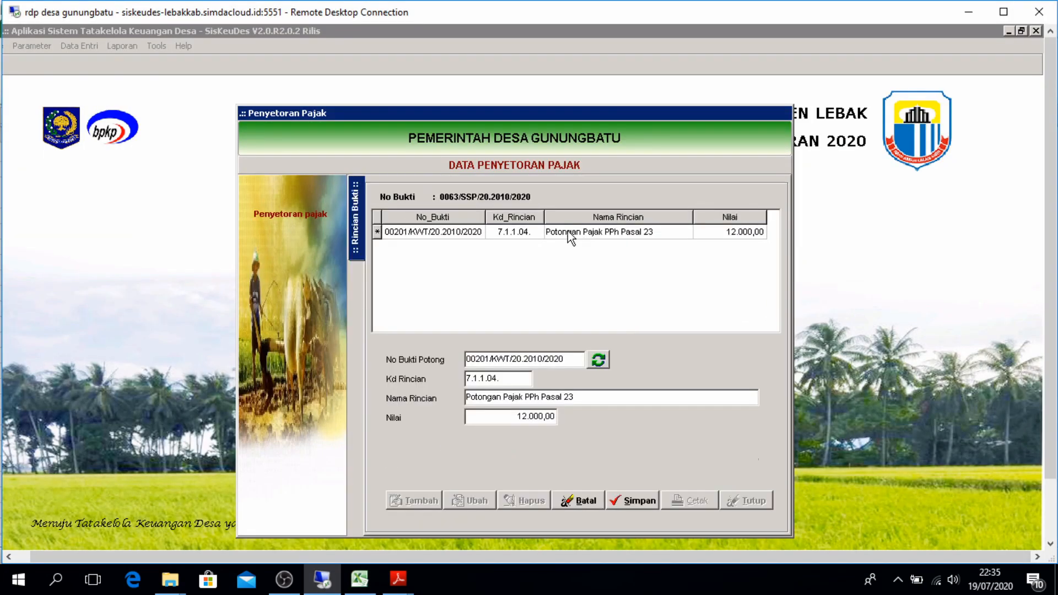
Start deposit 0064 on account 7.1.1.01 PPN Pusat with the PMT Posyandu description from B10
left_click(523, 366)
key("Return")
left_click(520, 382)
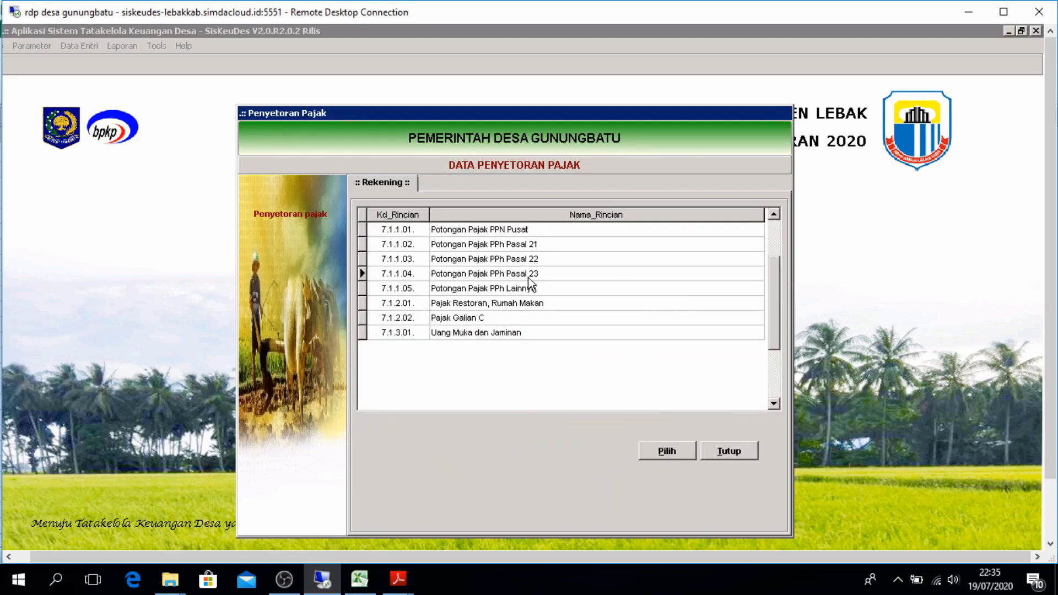
double_click(522, 240)
left_click(359, 578)
left_click(221, 310)
key("ctrl+c")
key("alt+Tab")
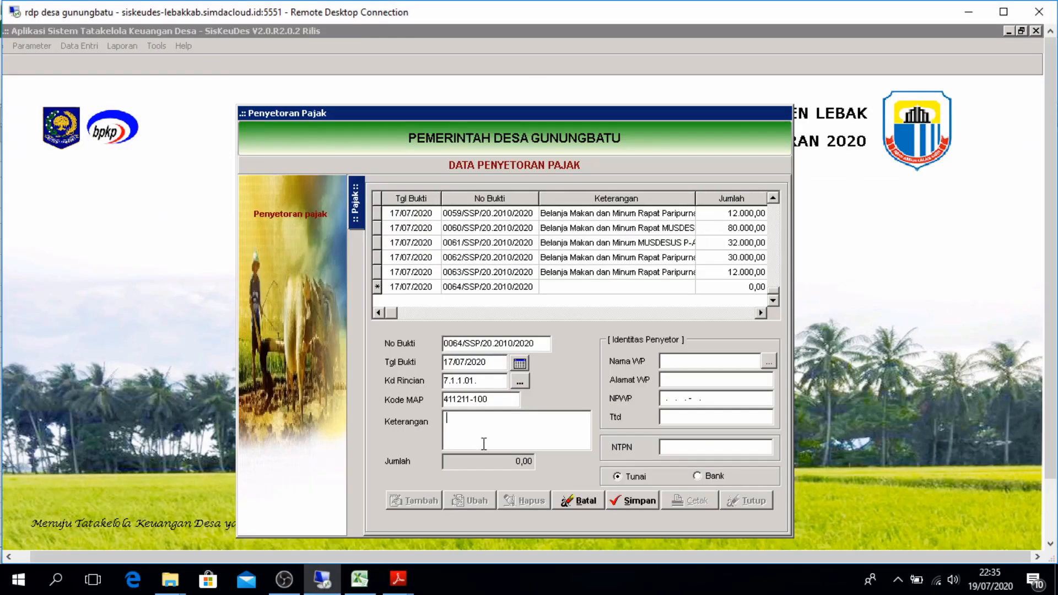
key("alt+Tab")
left_click(618, 310)
left_click(699, 309)
key("ctrl+c")
key("alt+Tab")
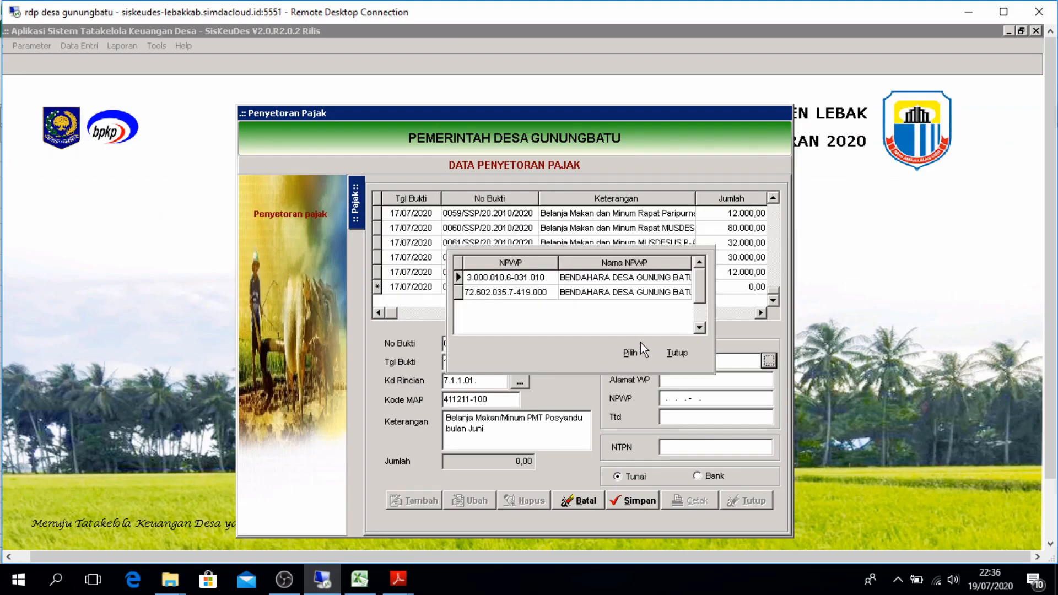
left_click(639, 347)
key("ctrl+v")
left_click(638, 500)
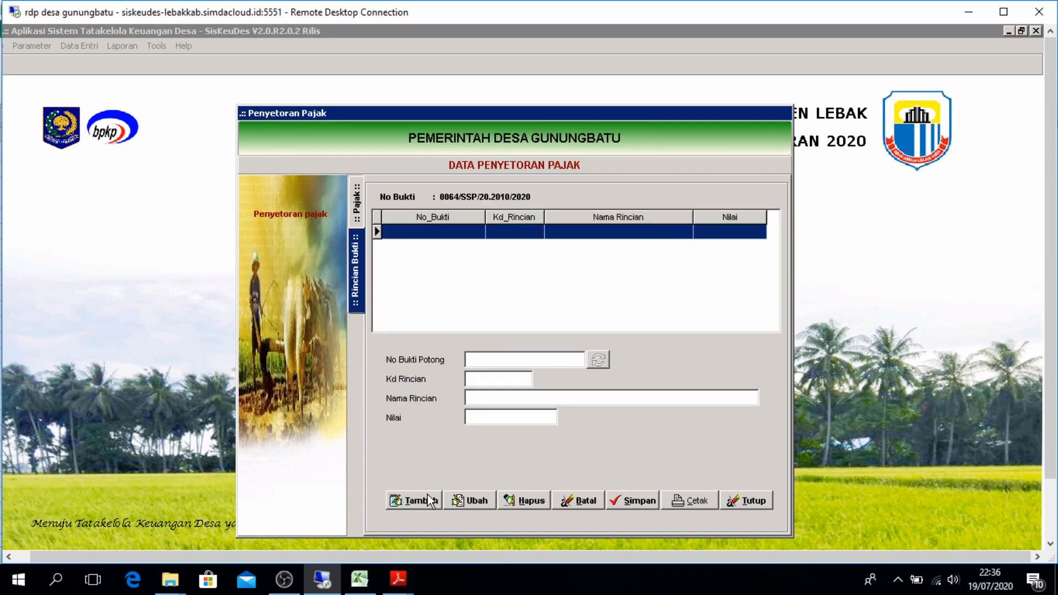
left_click(355, 205)
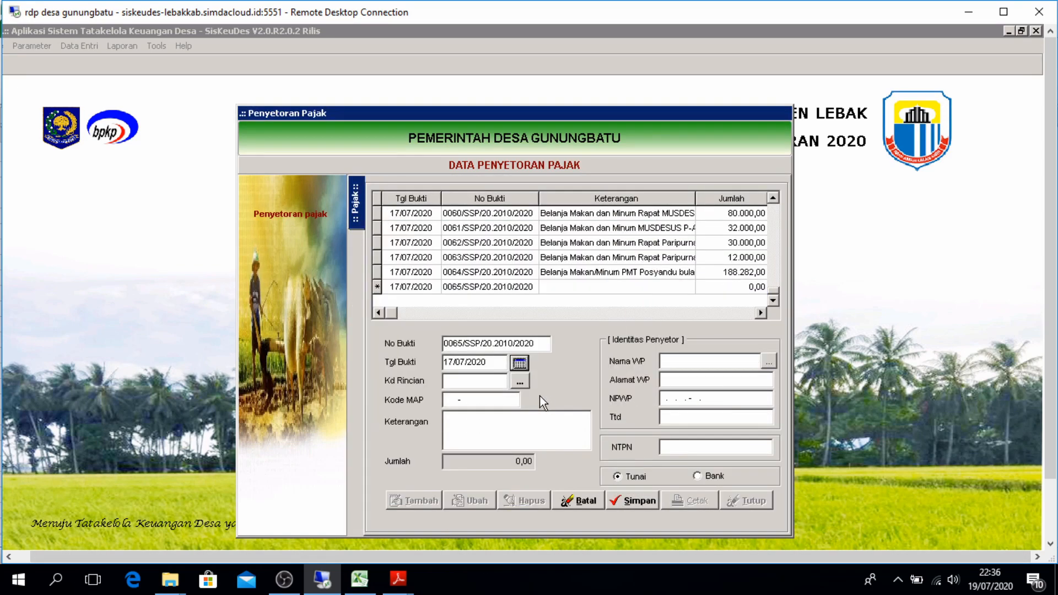
Paste the PMT Posyandu June meals description from B11 into Keterangan and copy the E11 NTPN
left_click(321, 581)
left_click(413, 325)
key("ctrl+c")
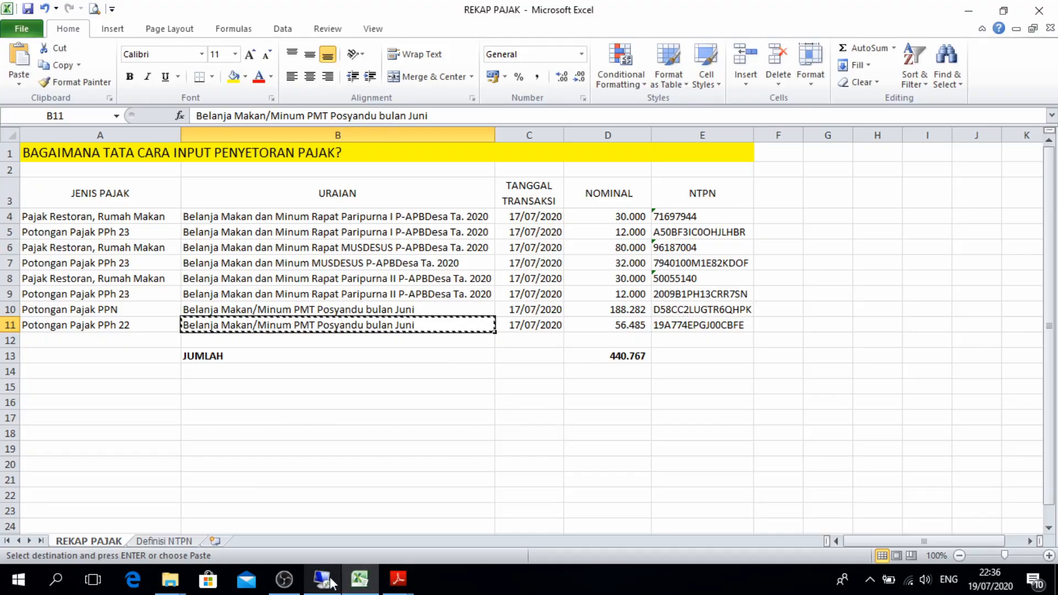
left_click(323, 578)
key("ctrl+v")
left_click(322, 579)
left_click(671, 322)
key("ctrl+c")
left_click(322, 579)
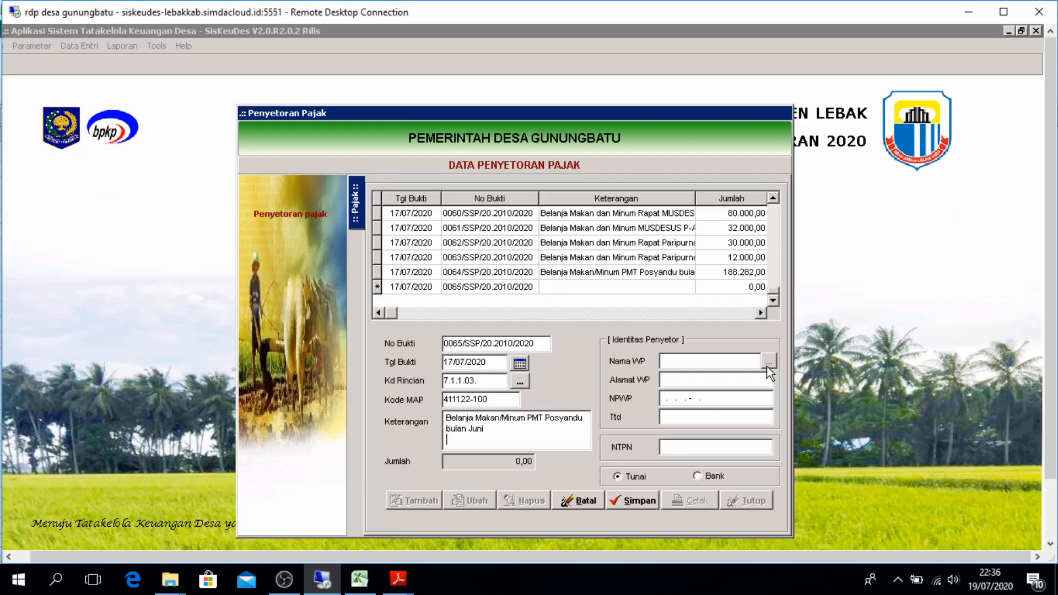
left_click(769, 361)
left_click(634, 351)
left_click(683, 449)
key("ctrl+v")
left_click(634, 501)
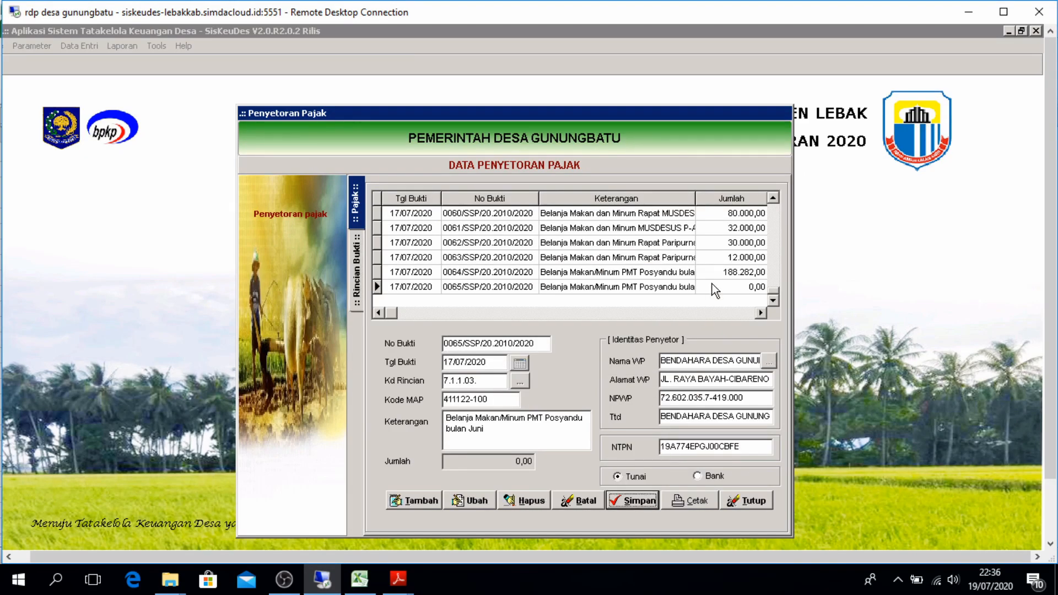
left_click(598, 360)
left_click(634, 501)
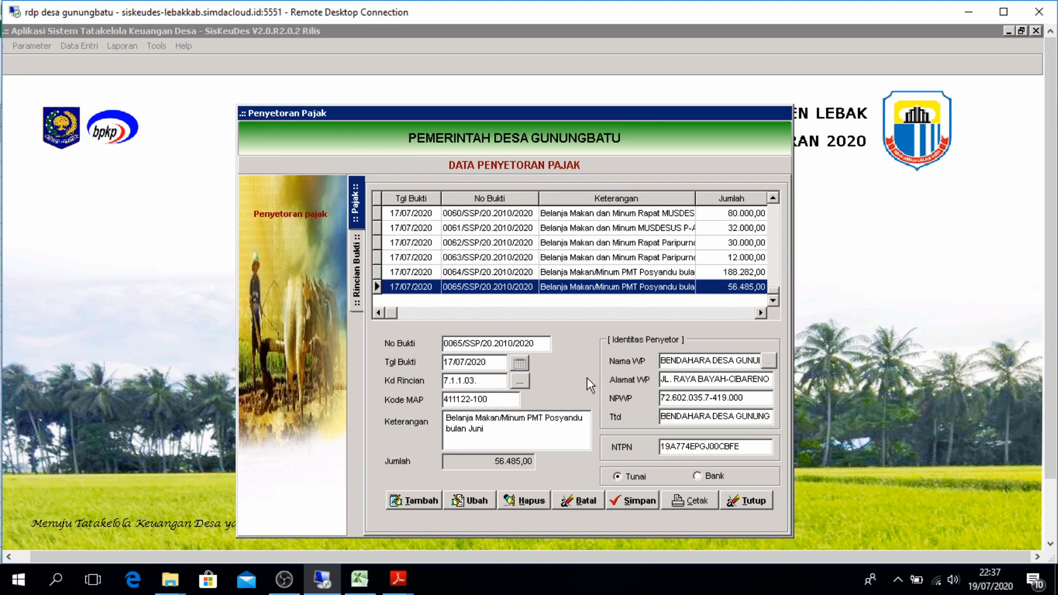
left_click(756, 500)
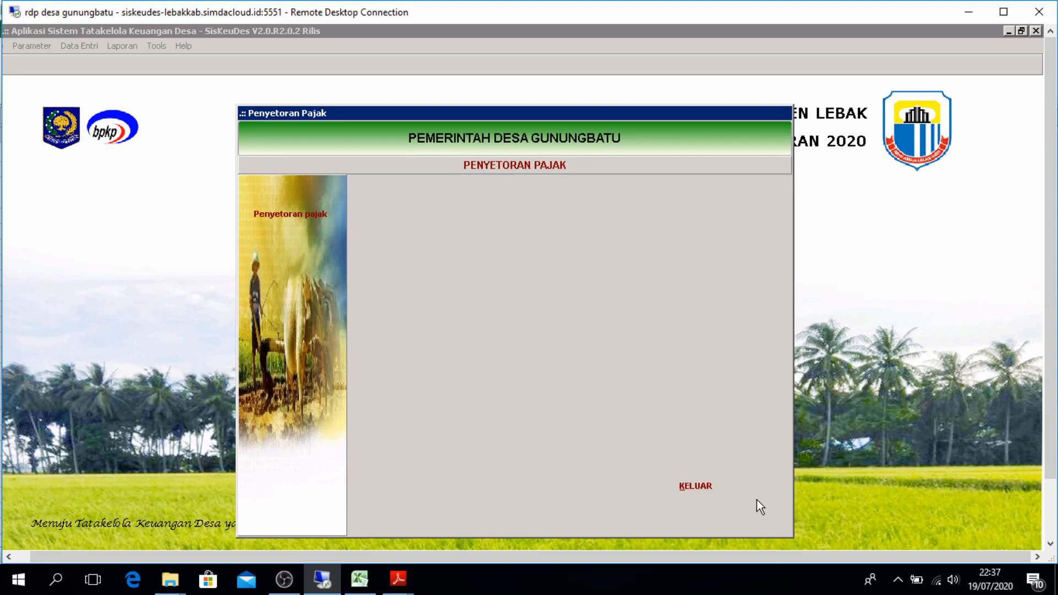
Leave the tax deposit window and open the Laporan Penatausahaan report settings
left_click(706, 488)
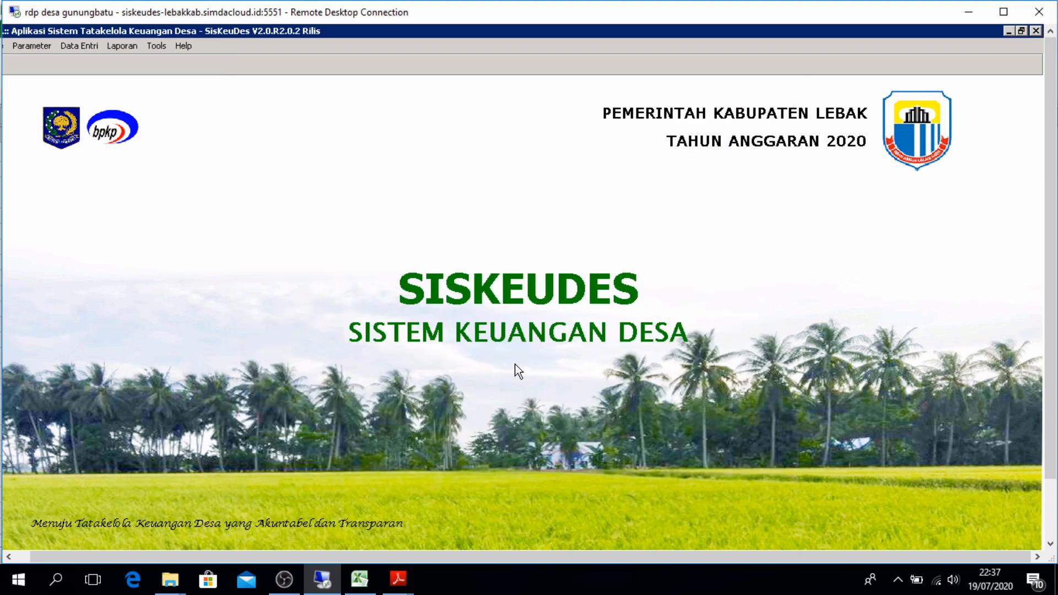
left_click(118, 43)
left_click(142, 114)
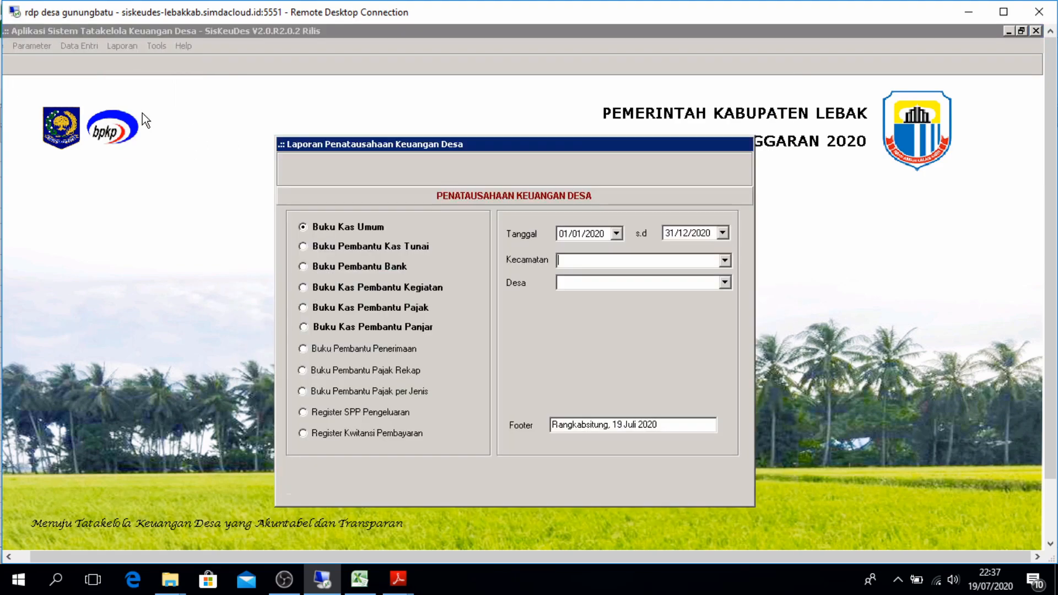
Preview the Buku Kas Pembantu Pajak report for Kecamatan Cilograng, Desa Gunungbatu
left_click(726, 266)
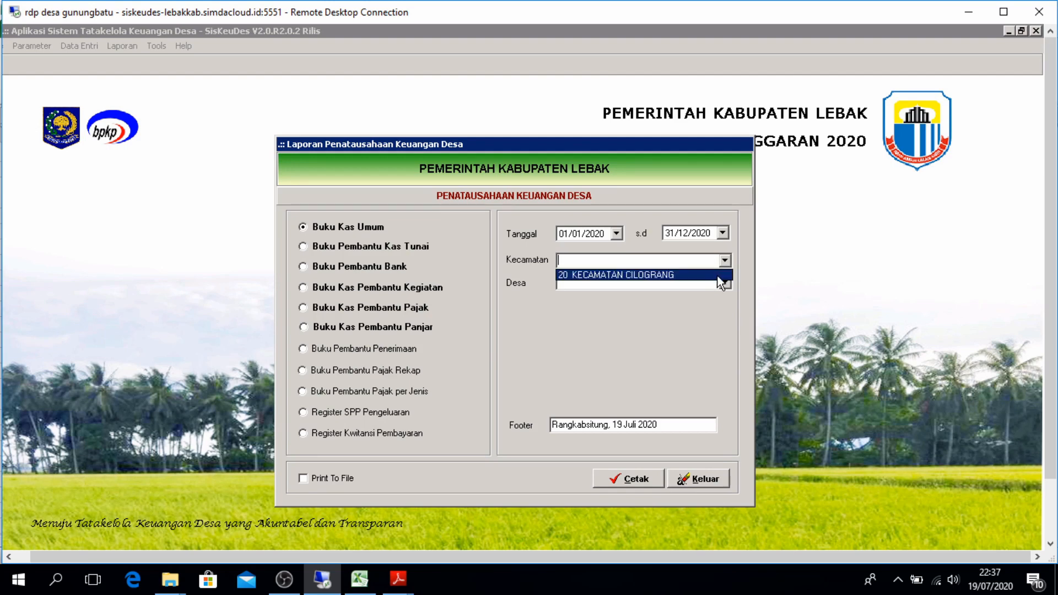
left_click(724, 277)
left_click(724, 283)
left_click(716, 295)
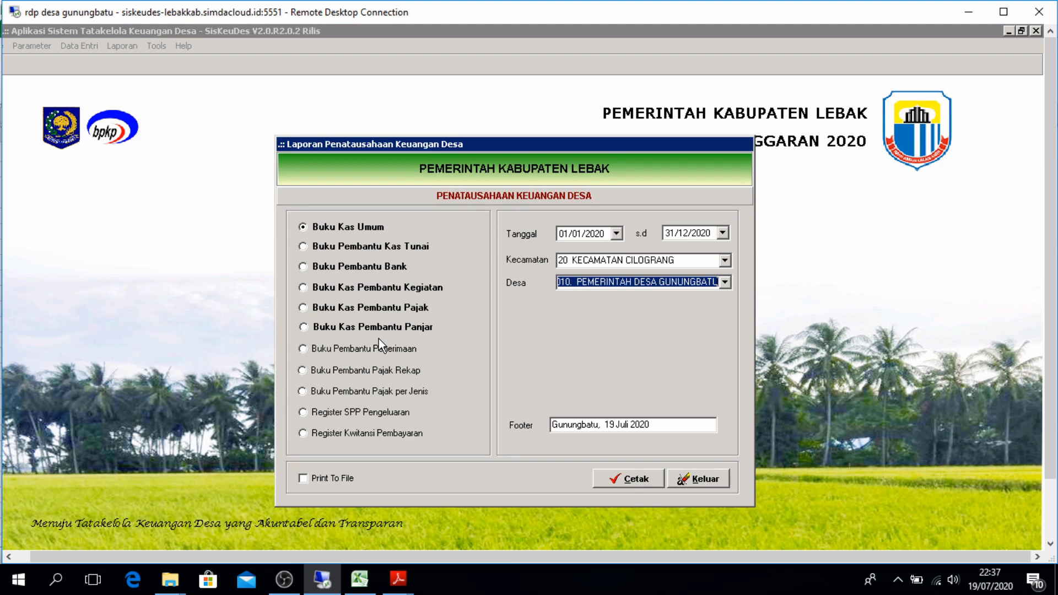
left_click(315, 286)
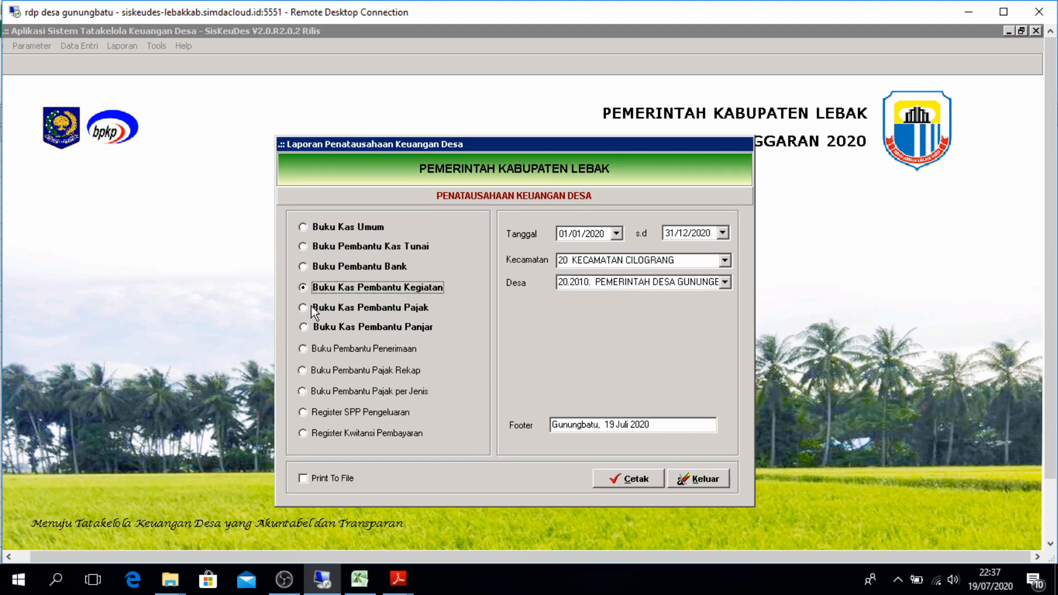
left_click(315, 310)
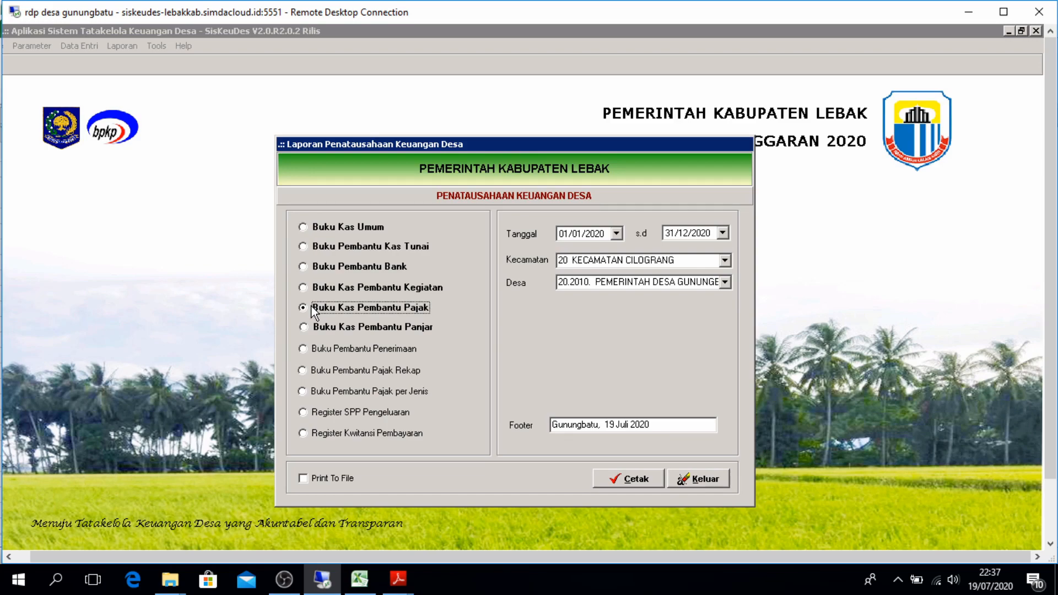
left_click(626, 478)
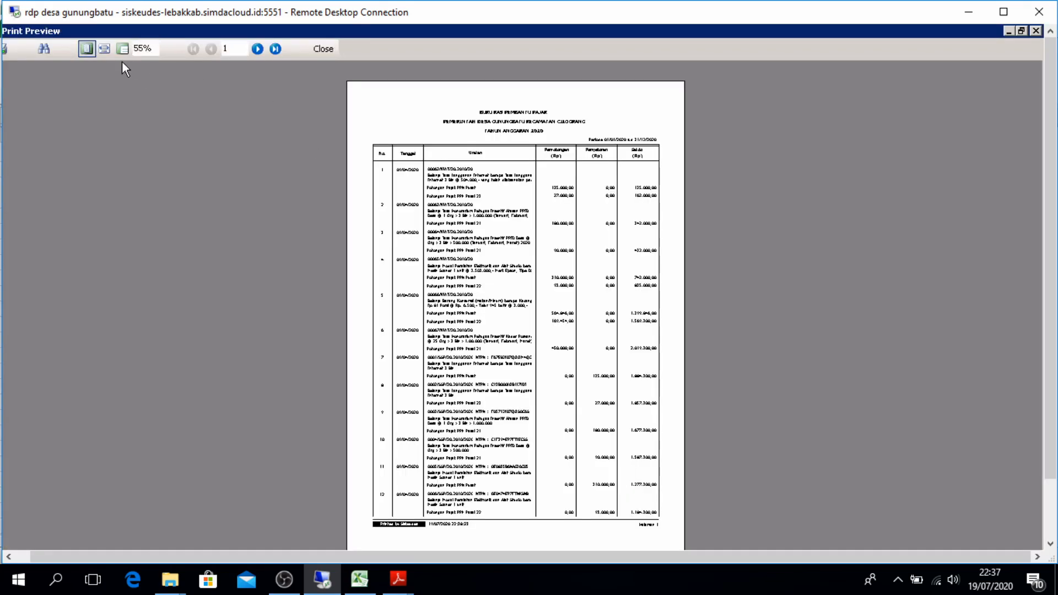
View the report at page width, check the last-page totals of 13.701.324,00, then close the preview and settings
left_click(109, 49)
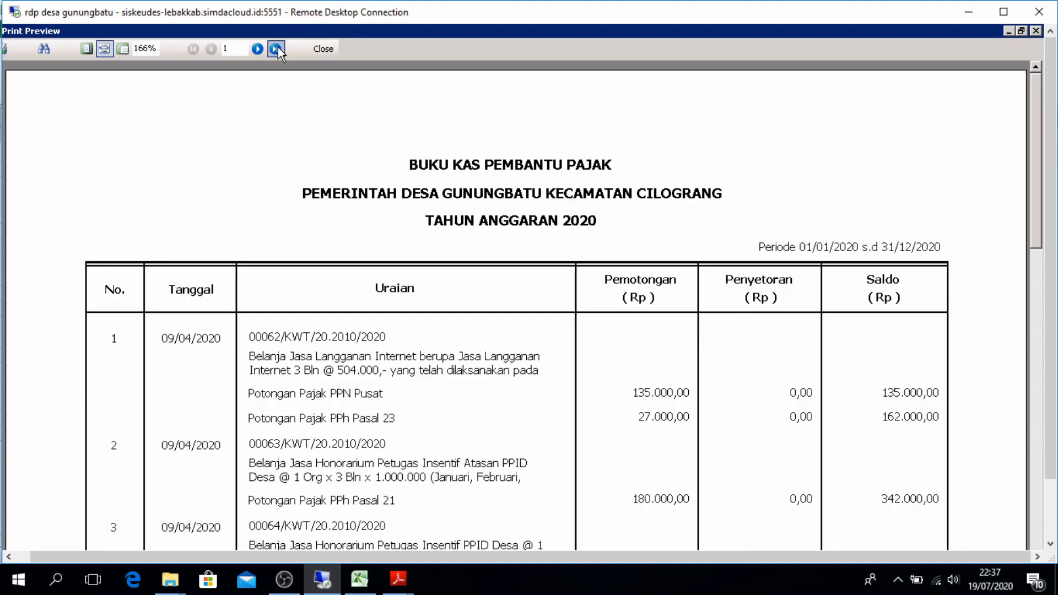
left_click(276, 49)
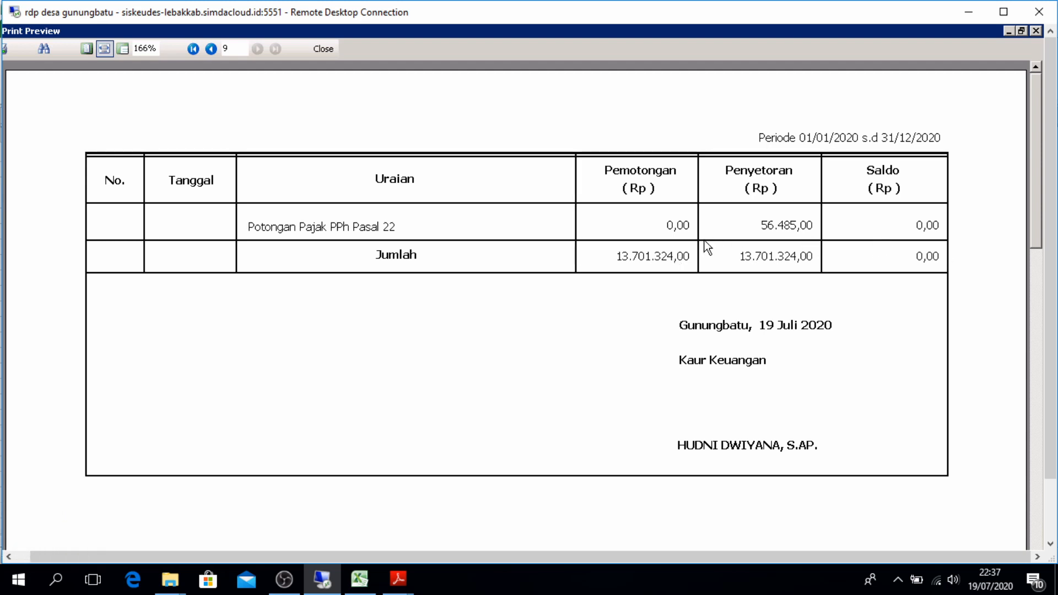
left_click(323, 49)
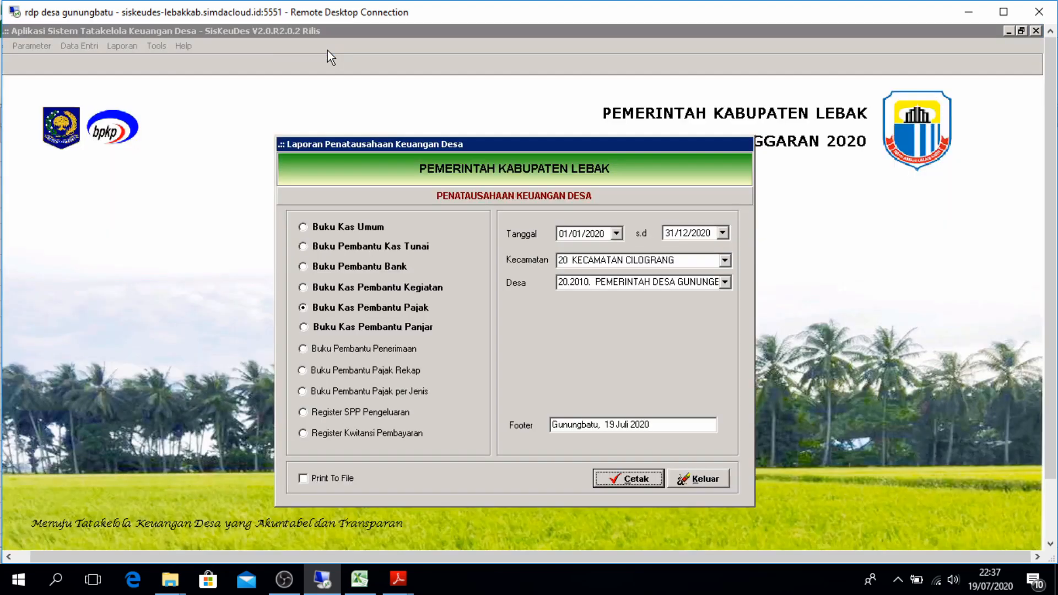
left_click(706, 480)
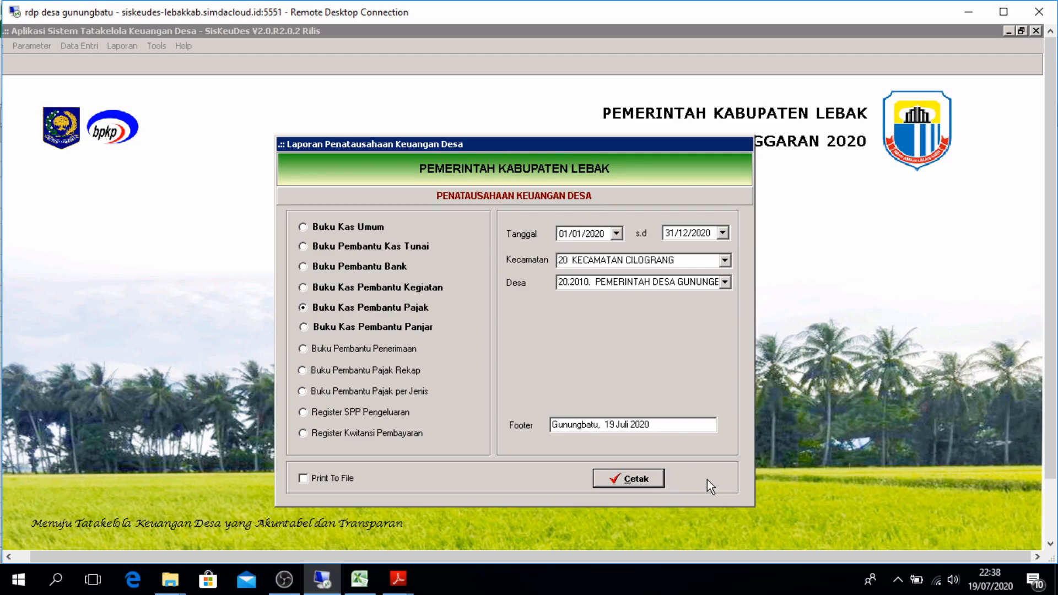